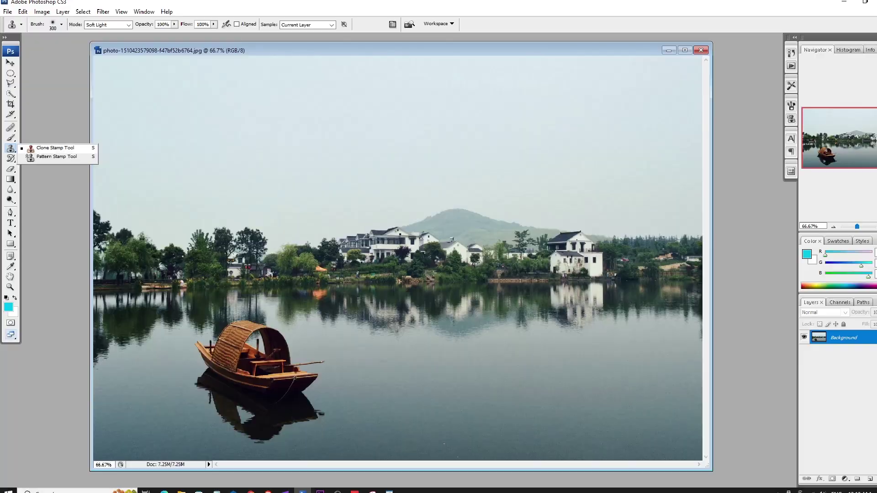
Step: Make the Clone Stamp the active tool from the stamp tool flyout
{"action": "left_click", "coordinate": [44, 148]}
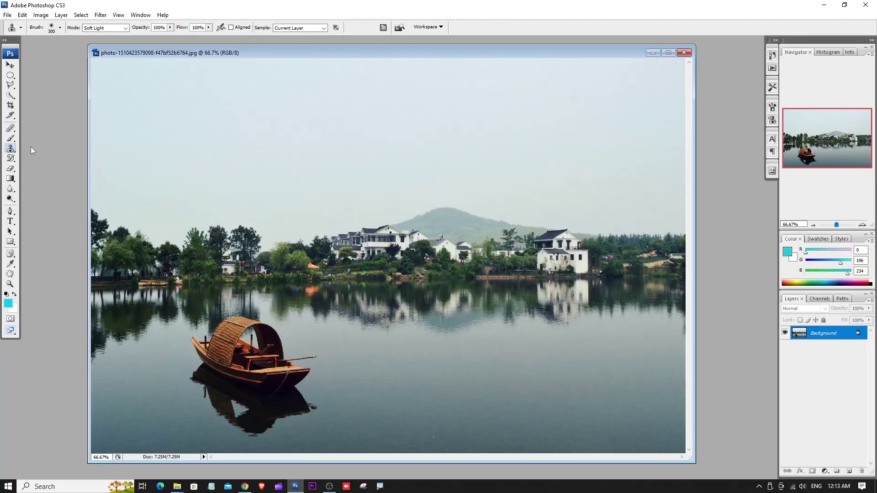
{"action": "left_click", "coordinate": [12, 149]}
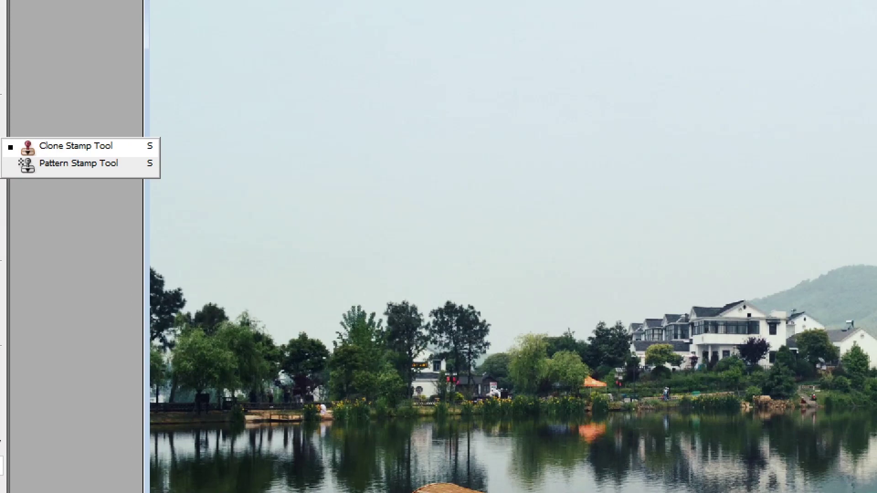
{"action": "left_click", "coordinate": [90, 150]}
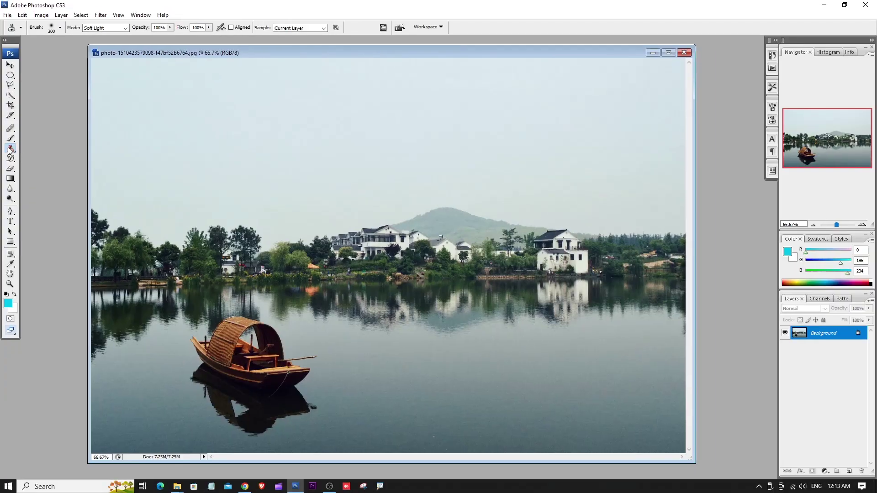
{"action": "left_click", "coordinate": [10, 149]}
{"action": "left_click", "coordinate": [41, 150]}
{"action": "left_click", "coordinate": [10, 149]}
{"action": "left_click", "coordinate": [41, 149]}
Step: Shift the lake photo's window further left, keeping the Clone Stamp tool selected
{"action": "left_click_drag", "start_coordinate": [336, 54], "coordinate": [297, 57]}
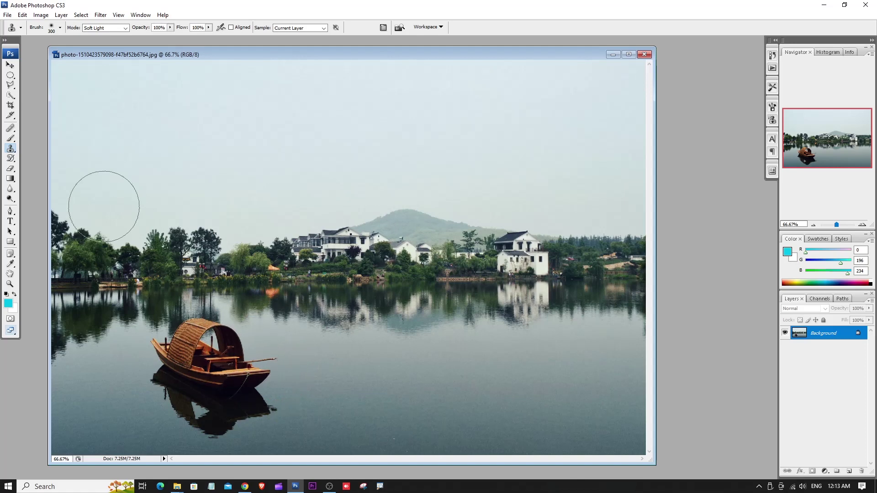
{"action": "right_click", "coordinate": [11, 150]}
{"action": "left_click", "coordinate": [47, 149]}
{"action": "left_click", "coordinate": [60, 28]}
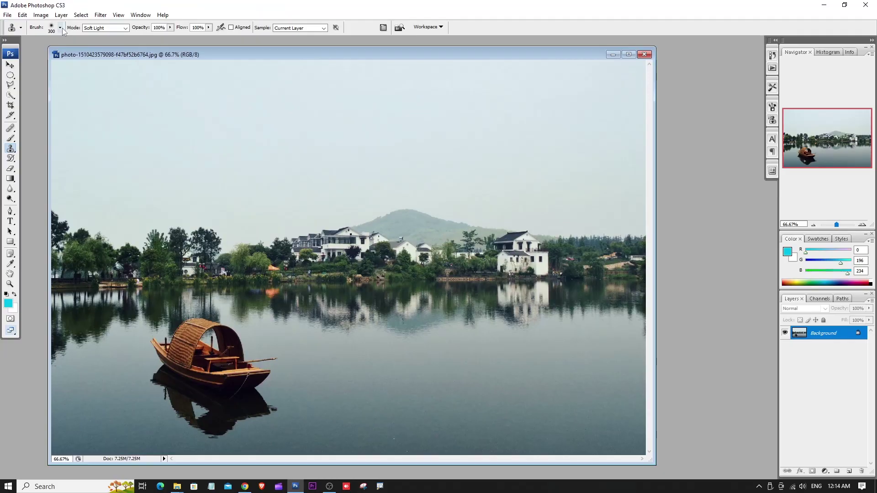
Step: Reduce the clone brush's Master Diameter in the Brush picker
{"action": "left_click", "coordinate": [61, 28]}
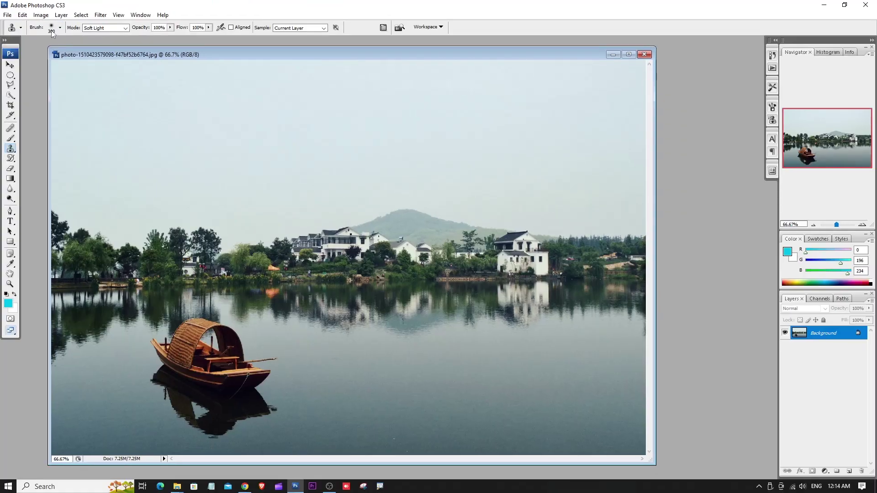
{"action": "left_click", "coordinate": [60, 28]}
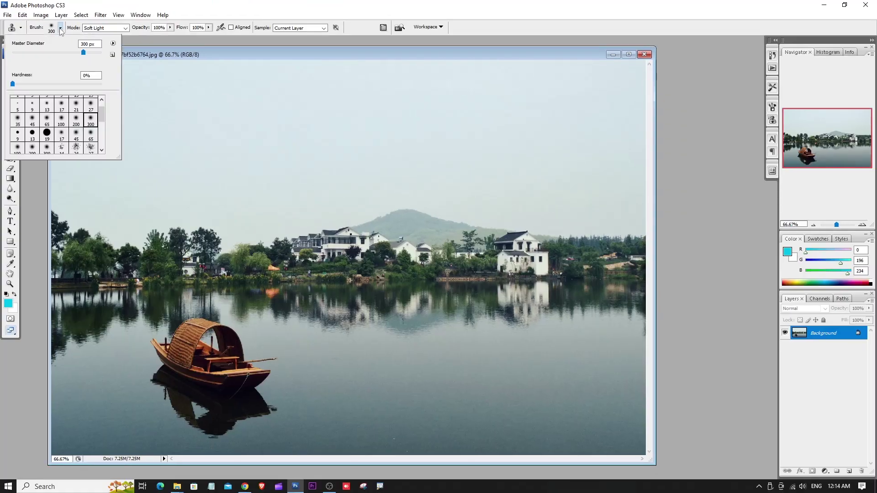
{"action": "left_click_drag", "start_coordinate": [62, 55], "coordinate": [34, 57]}
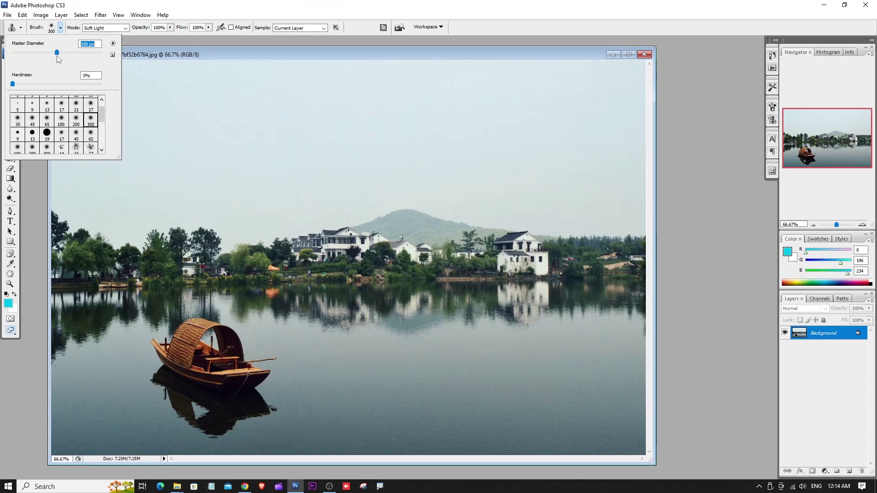
{"action": "key", "text": "Return"}
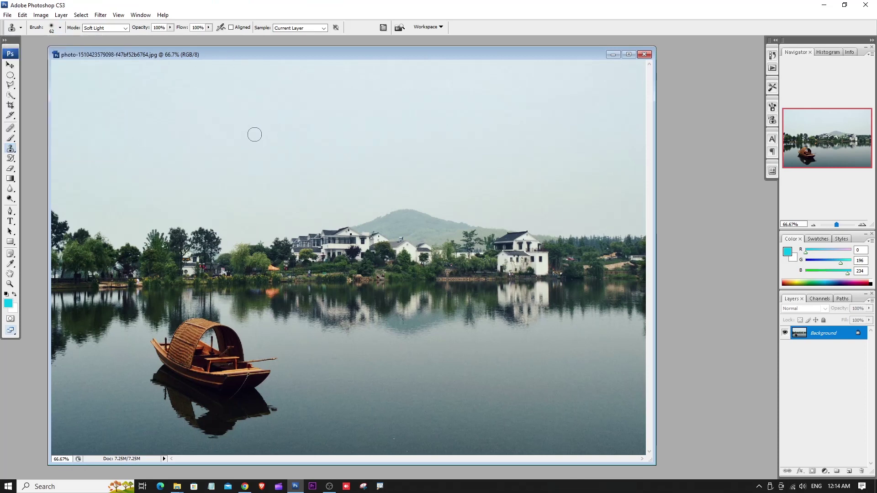
{"action": "left_click", "coordinate": [61, 29]}
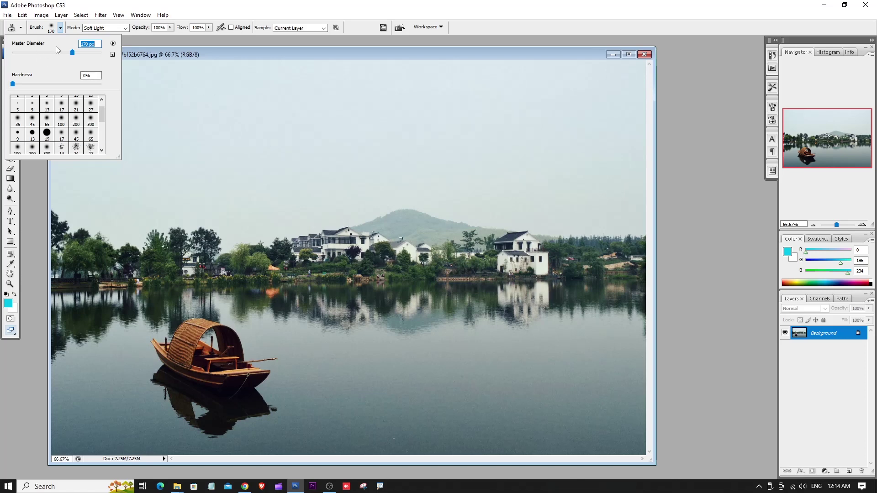
{"action": "left_click", "coordinate": [227, 54]}
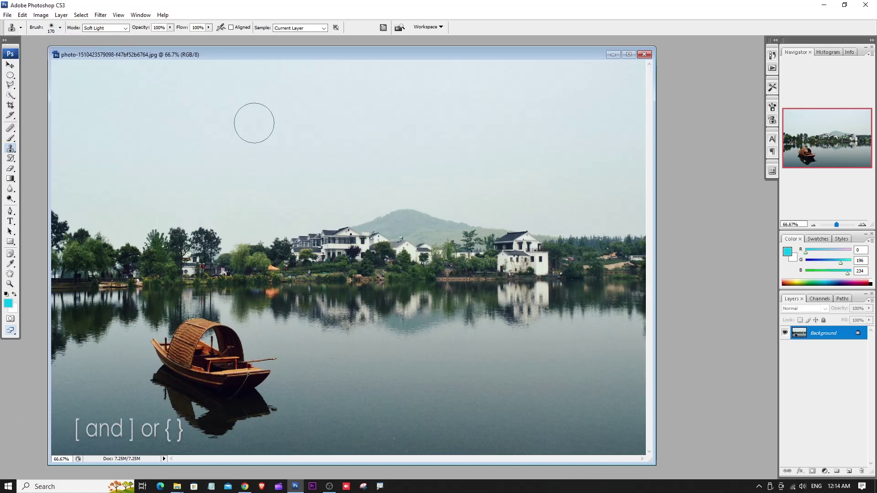
Step: Bring the brush to 200 px with the bracket keys and dismiss the no-clone-source error
{"action": "key", "text": "bracketleft"}
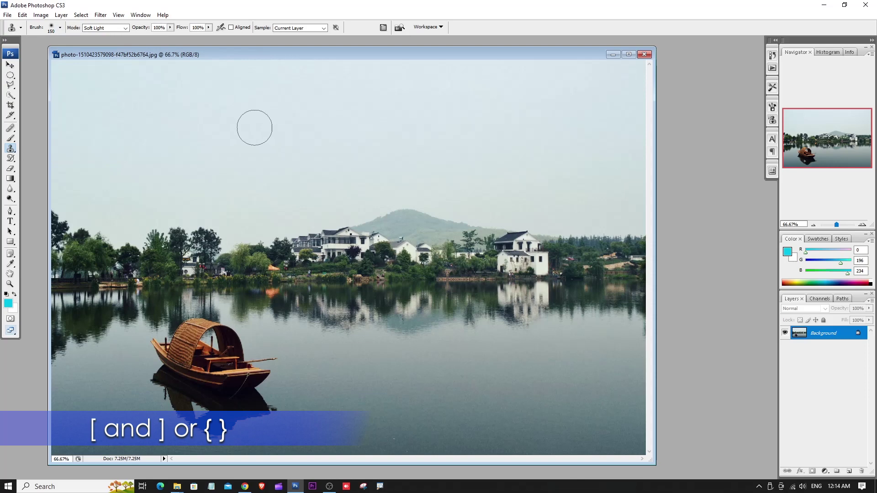
{"action": "key", "text": "bracketright"}
{"action": "key", "text": "bracketright"}
{"action": "key", "text": "bracketright"}
{"action": "key", "text": "bracketright"}
{"action": "key", "text": "bracketright"}
{"action": "key", "text": "bracketright"}
{"action": "key", "text": "bracketleft"}
{"action": "key", "text": "bracketleft"}
{"action": "key", "text": "bracketleft"}
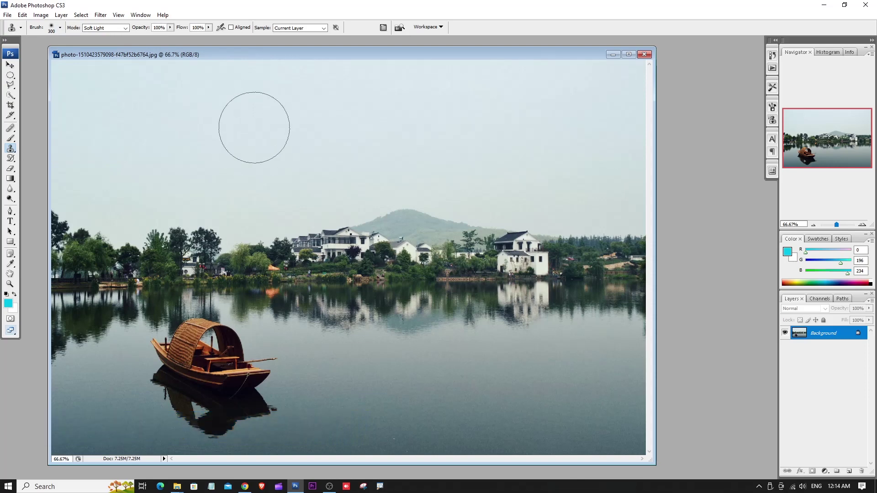
{"action": "key", "text": "bracketleft"}
{"action": "key", "text": "bracketleft"}
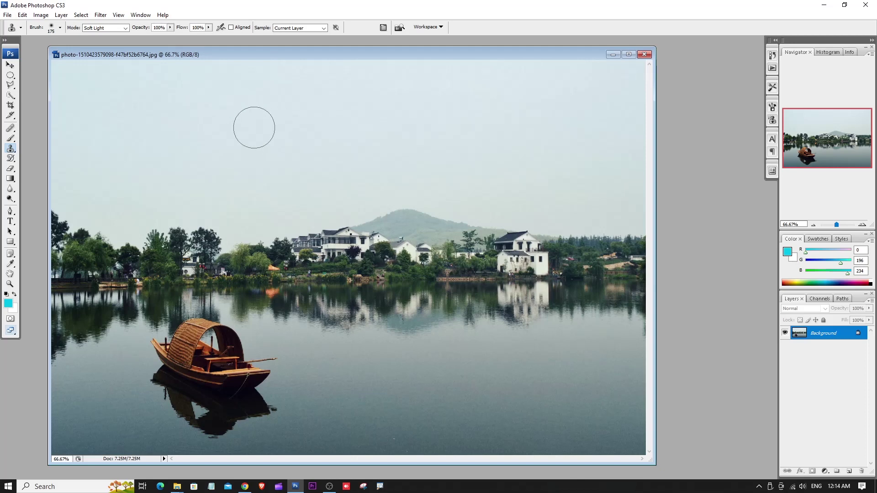
{"action": "key", "text": "bracketright"}
{"action": "left_click", "coordinate": [262, 143]}
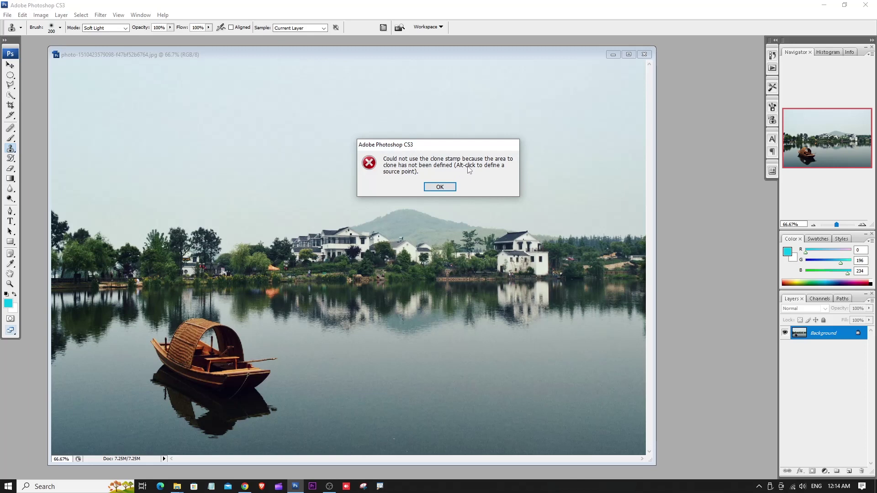
{"action": "left_click", "coordinate": [439, 187]}
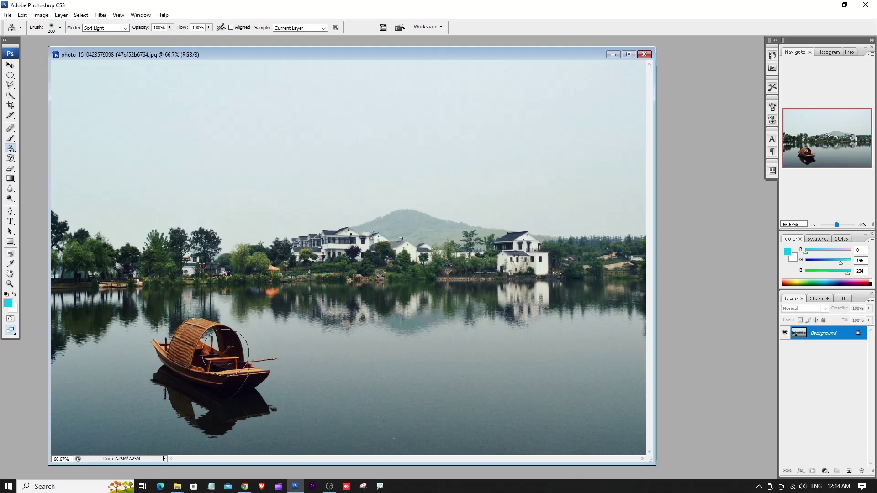
Step: Switch to maximized screen mode, trial-clone the boat onto the lake, then undo it
{"action": "key", "text": "f"}
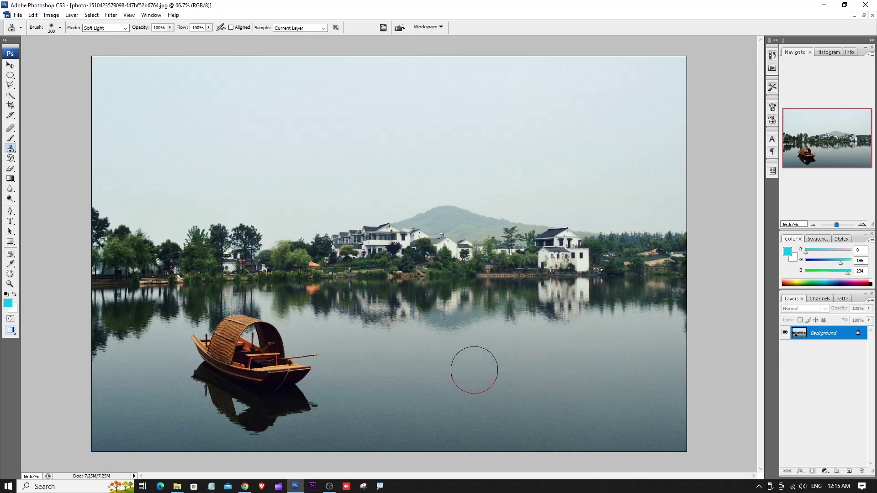
{"action": "left_click", "coordinate": [475, 363]}
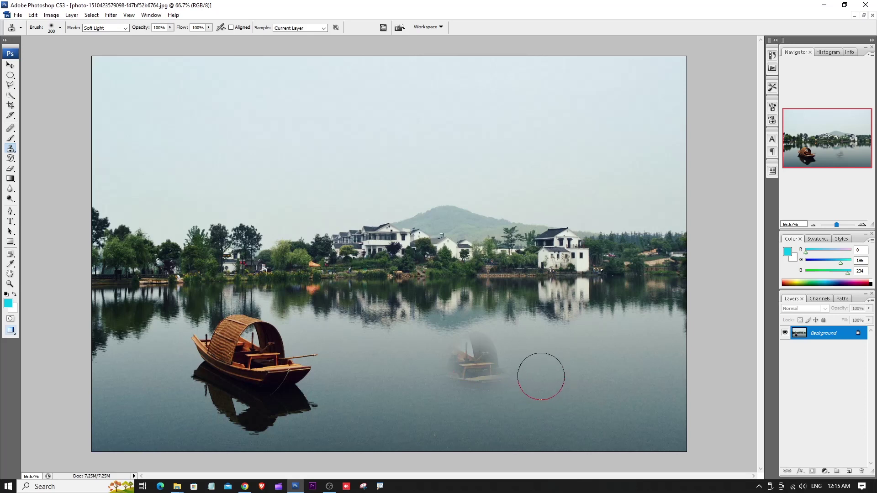
{"action": "key", "text": "ctrl+z"}
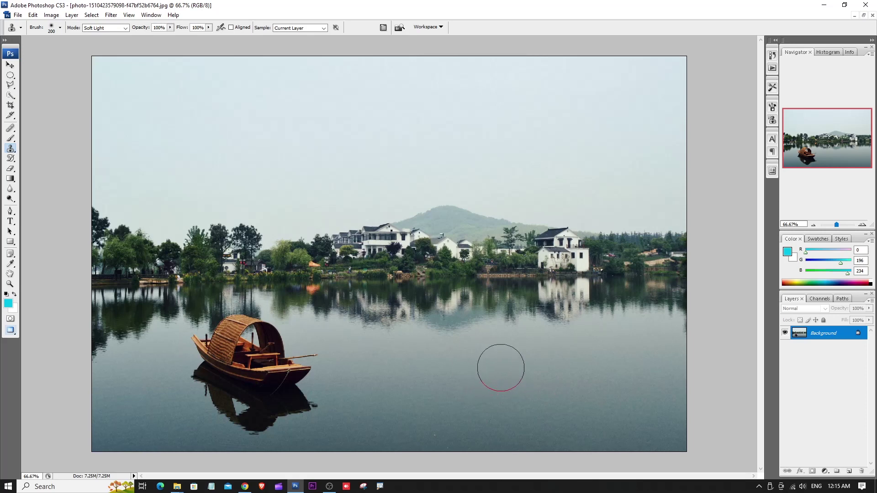
{"action": "left_click", "coordinate": [501, 368]}
{"action": "mouse_move", "coordinate": [501, 368]}
{"action": "left_mouse_down"}
{"action": "mouse_move", "coordinate": [489, 358]}
{"action": "mouse_move", "coordinate": [498, 365]}
{"action": "mouse_move", "coordinate": [478, 371]}
{"action": "mouse_move", "coordinate": [503, 356]}
{"action": "mouse_move", "coordinate": [461, 353]}
{"action": "mouse_move", "coordinate": [532, 380]}
{"action": "mouse_move", "coordinate": [479, 343]}
{"action": "mouse_move", "coordinate": [503, 313]}
{"action": "left_mouse_up"}
{"action": "mouse_move", "coordinate": [520, 354]}
{"action": "left_mouse_down"}
{"action": "mouse_move", "coordinate": [533, 369]}
{"action": "mouse_move", "coordinate": [482, 378]}
{"action": "left_mouse_up"}
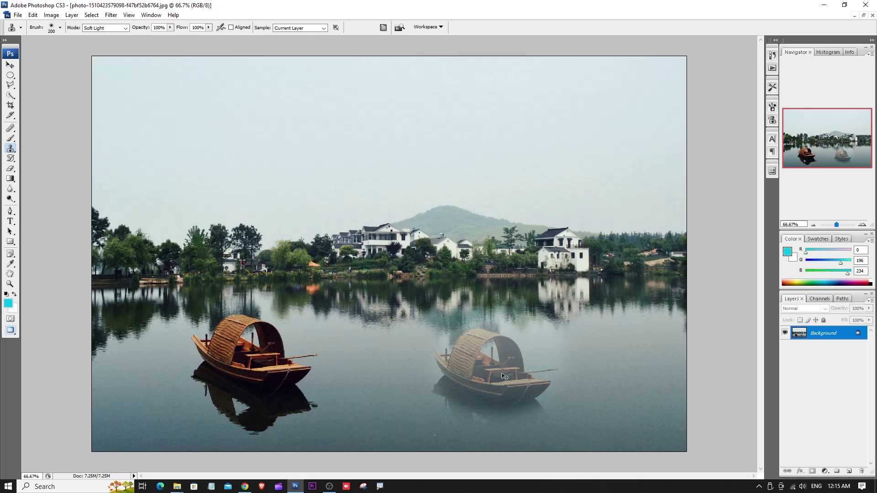
{"action": "key", "text": "ctrl+z"}
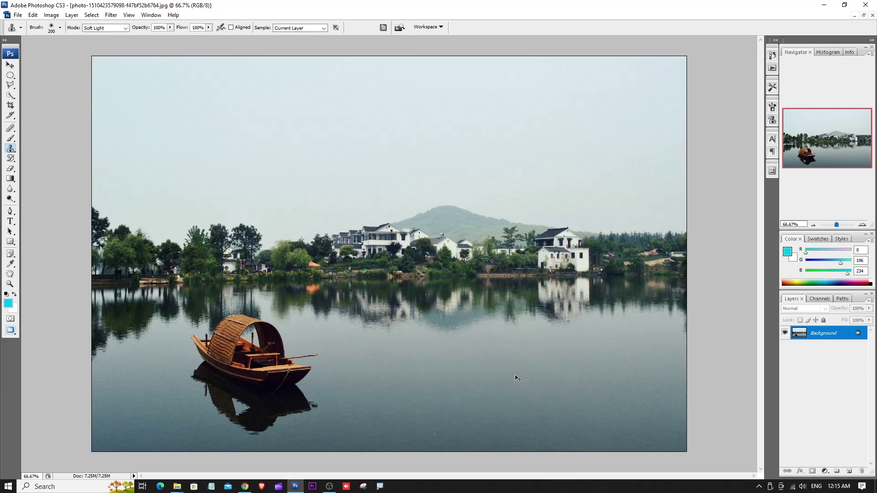
Step: Set clone blending to Normal and test a full-strength boat copy, then undo it
{"action": "left_click", "coordinate": [125, 28]}
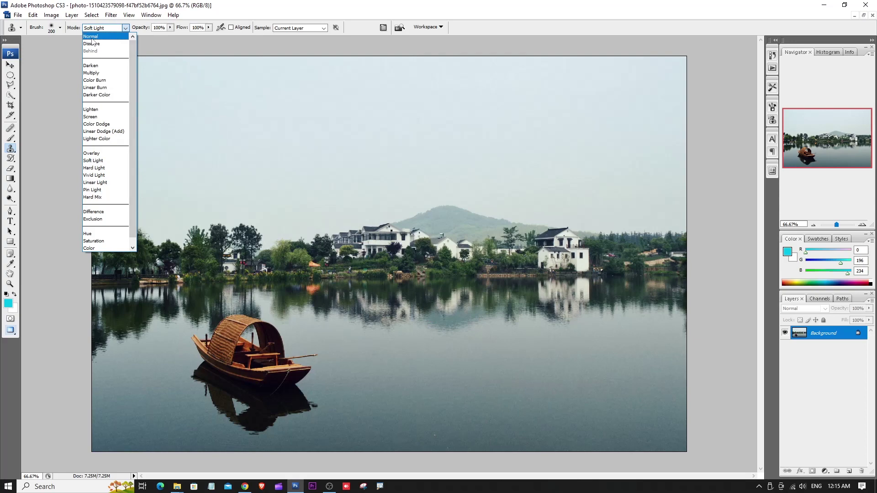
{"action": "left_click", "coordinate": [92, 37]}
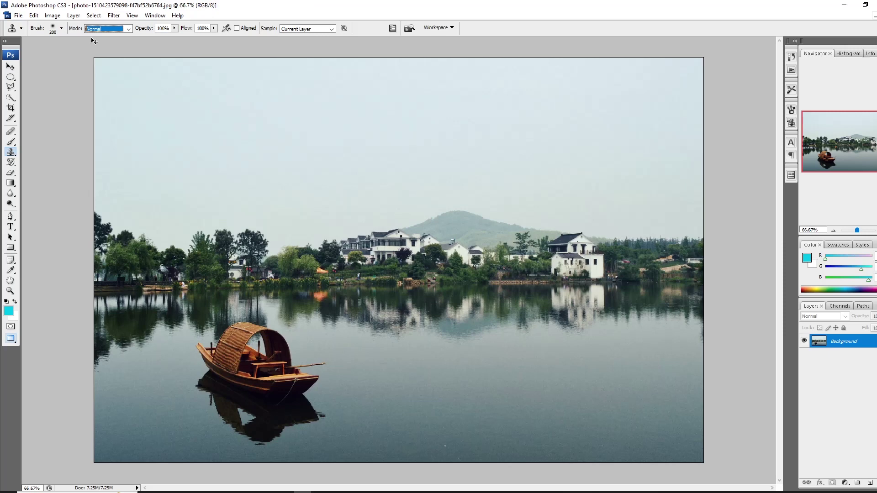
{"action": "mouse_move", "coordinate": [518, 401]}
{"action": "left_mouse_down"}
{"action": "mouse_move", "coordinate": [505, 373]}
{"action": "mouse_move", "coordinate": [481, 378]}
{"action": "mouse_move", "coordinate": [472, 368]}
{"action": "mouse_move", "coordinate": [511, 365]}
{"action": "mouse_move", "coordinate": [528, 390]}
{"action": "mouse_move", "coordinate": [488, 402]}
{"action": "mouse_move", "coordinate": [459, 378]}
{"action": "mouse_move", "coordinate": [455, 354]}
{"action": "mouse_move", "coordinate": [527, 361]}
{"action": "mouse_move", "coordinate": [530, 386]}
{"action": "left_mouse_up"}
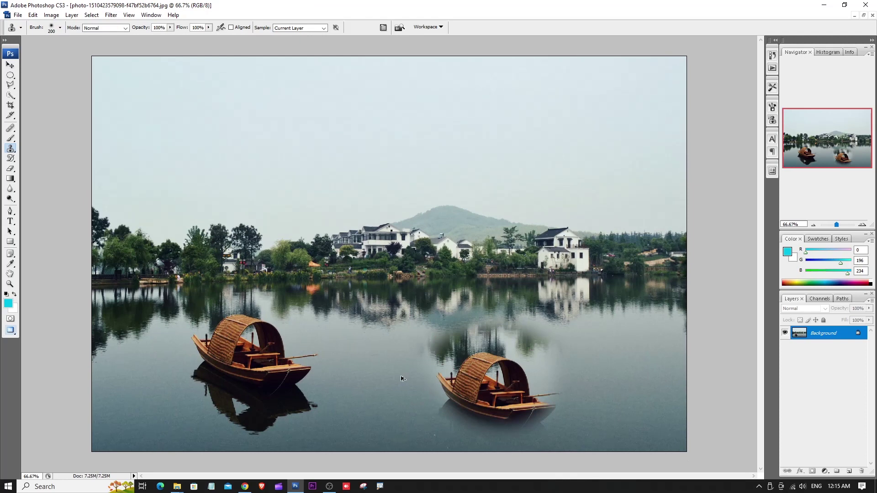
{"action": "key", "text": "ctrl+z"}
Step: Resize the brush up to 250 px and test boat clone strokes, undoing each
{"action": "left_click", "coordinate": [60, 28]}
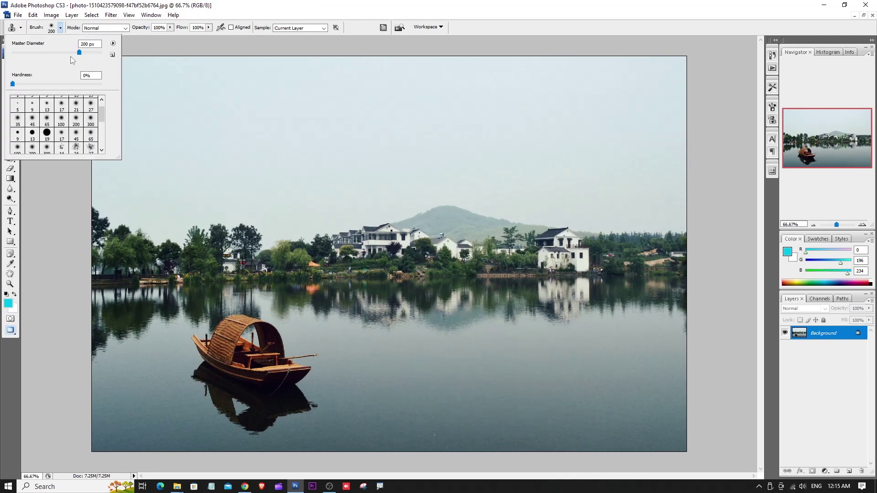
{"action": "left_click_drag", "start_coordinate": [100, 116], "coordinate": [102, 120]}
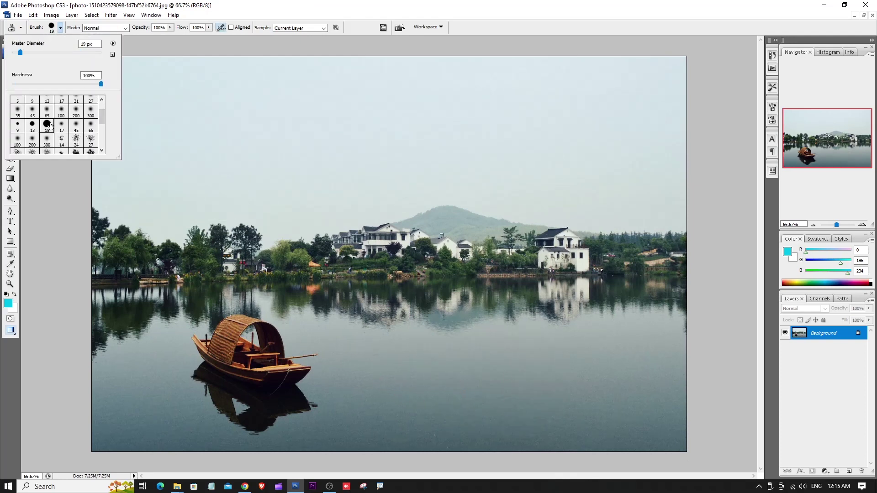
{"action": "left_click_drag", "start_coordinate": [448, 366], "coordinate": [424, 362]}
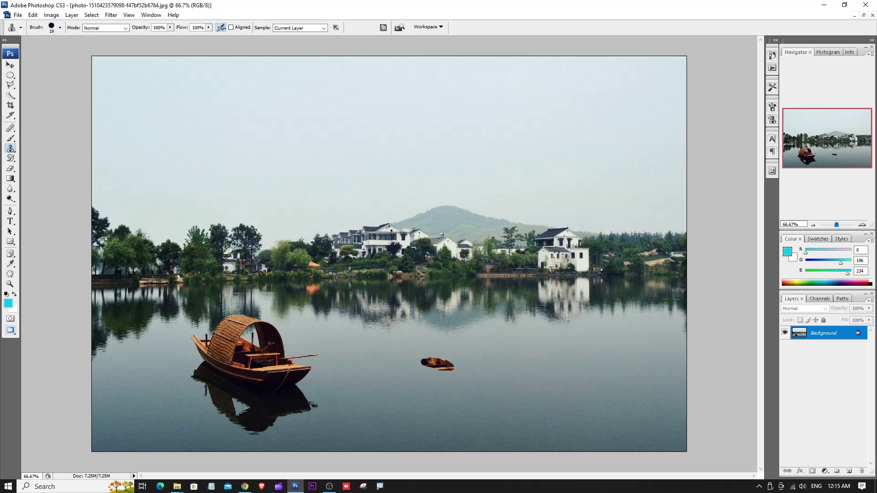
{"action": "key", "text": "ctrl+z"}
{"action": "key", "text": "bracketright"}
{"action": "key", "text": "bracketright"}
{"action": "key", "text": "bracketright"}
{"action": "key", "text": "bracketright"}
{"action": "key", "text": "bracketright"}
{"action": "key", "text": "bracketright"}
{"action": "key", "text": "bracketright"}
{"action": "key", "text": "bracketright"}
{"action": "key", "text": "bracketright"}
{"action": "left_click_drag", "start_coordinate": [437, 368], "coordinate": [432, 369]}
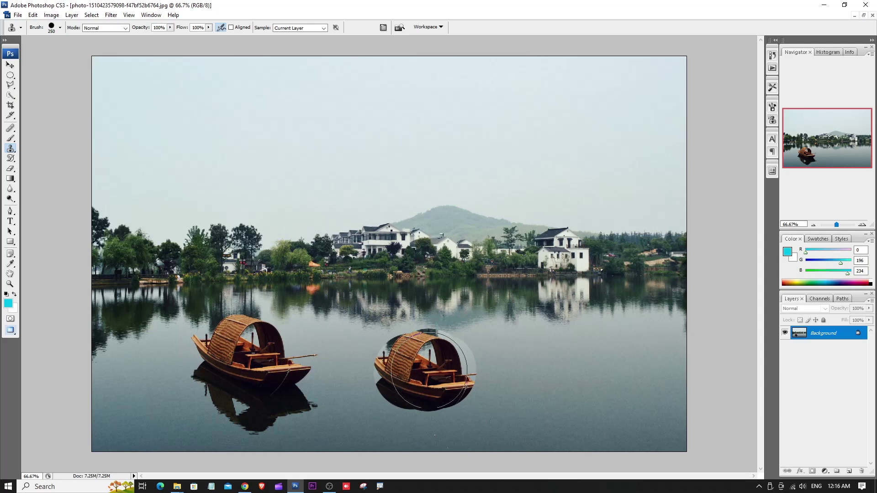
{"action": "key", "text": "ctrl+z"}
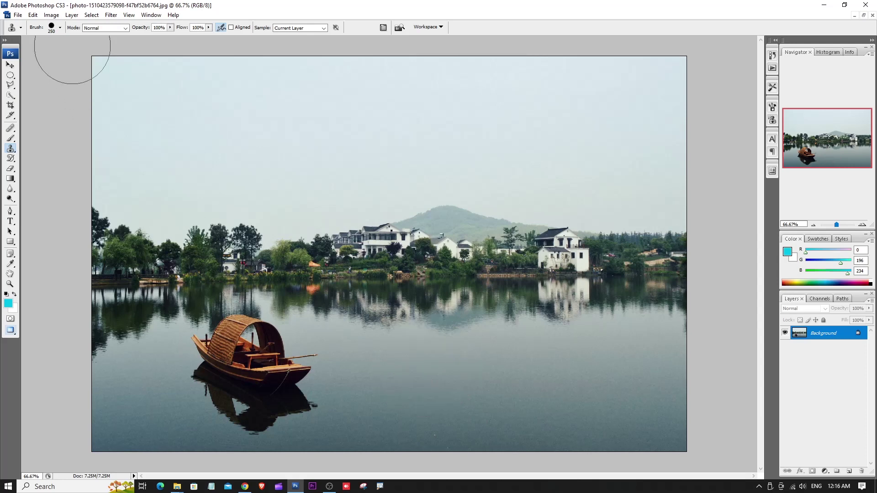
Step: Choose a sampled grass-shaped brush and stamp grass and boat texture across the sky
{"action": "left_click", "coordinate": [60, 28]}
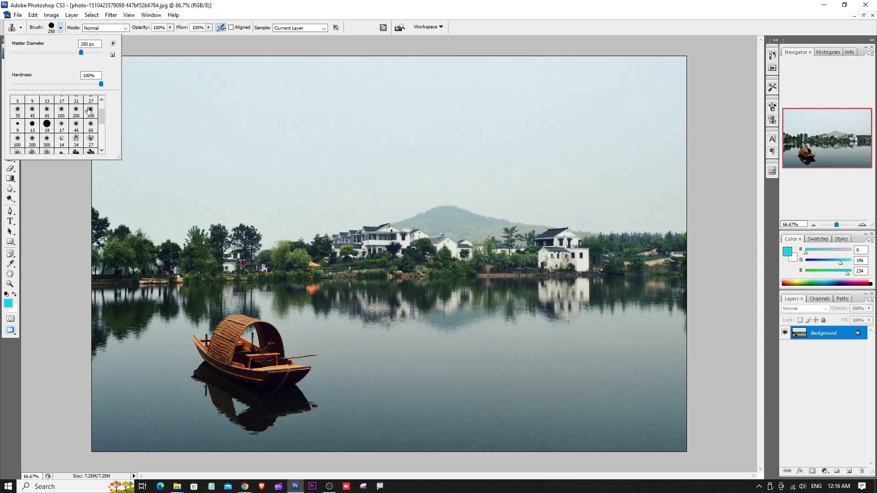
{"action": "left_click", "coordinate": [92, 142]}
{"action": "left_click_drag", "start_coordinate": [102, 125], "coordinate": [102, 130]}
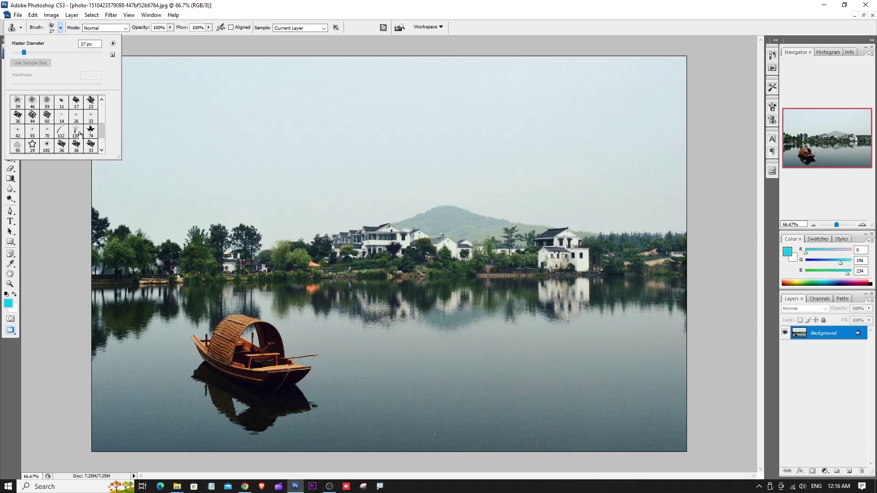
{"action": "mouse_move", "coordinate": [224, 137]}
{"action": "left_mouse_down"}
{"action": "mouse_move", "coordinate": [311, 139]}
{"action": "mouse_move", "coordinate": [192, 151]}
{"action": "mouse_move", "coordinate": [278, 169]}
{"action": "mouse_move", "coordinate": [183, 211]}
{"action": "mouse_move", "coordinate": [388, 199]}
{"action": "mouse_move", "coordinate": [217, 148]}
{"action": "mouse_move", "coordinate": [251, 132]}
{"action": "mouse_move", "coordinate": [109, 151]}
{"action": "mouse_move", "coordinate": [187, 159]}
{"action": "mouse_move", "coordinate": [228, 105]}
{"action": "mouse_move", "coordinate": [112, 96]}
{"action": "mouse_move", "coordinate": [169, 109]}
{"action": "left_mouse_up"}
Step: Undo the sky clone strokes and pick the 300 px soft round brush
{"action": "key", "text": "ctrl+alt+z"}
{"action": "key", "text": "ctrl+alt+z"}
{"action": "left_click", "coordinate": [59, 28]}
{"action": "left_click_drag", "start_coordinate": [107, 128], "coordinate": [104, 106]}
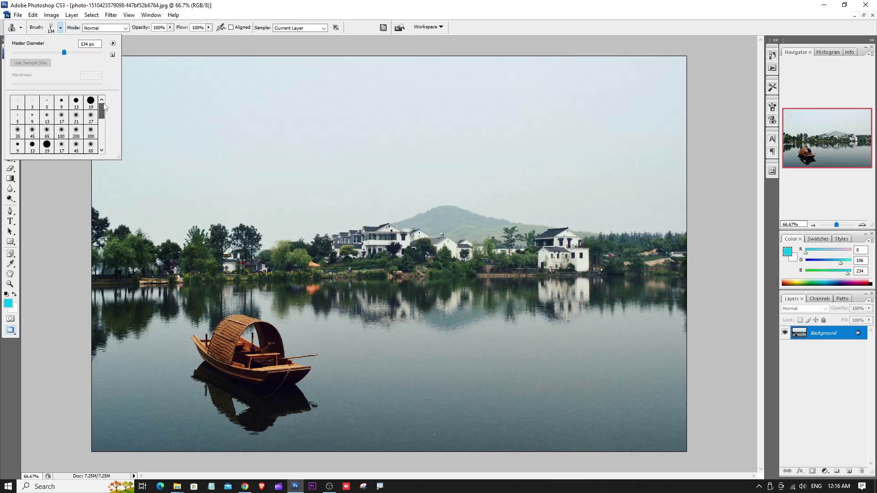
{"action": "left_click", "coordinate": [92, 135]}
{"action": "left_click_drag", "start_coordinate": [103, 115], "coordinate": [103, 118]}
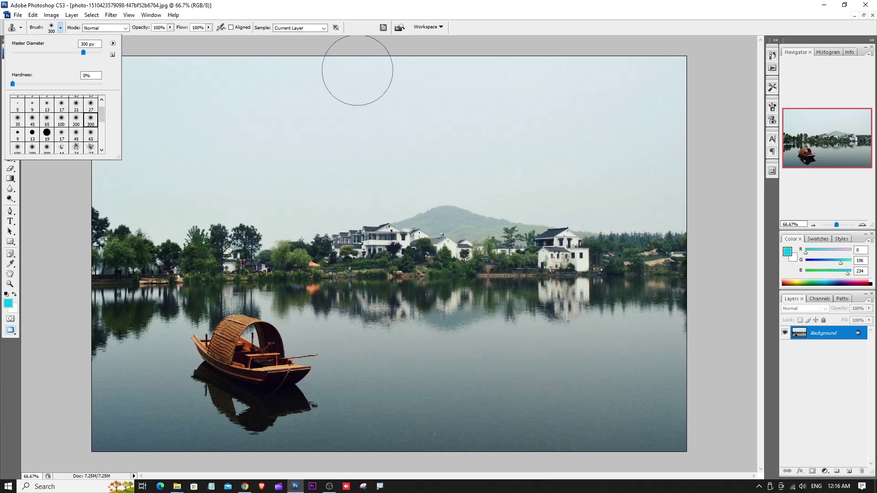
{"action": "left_click", "coordinate": [357, 70]}
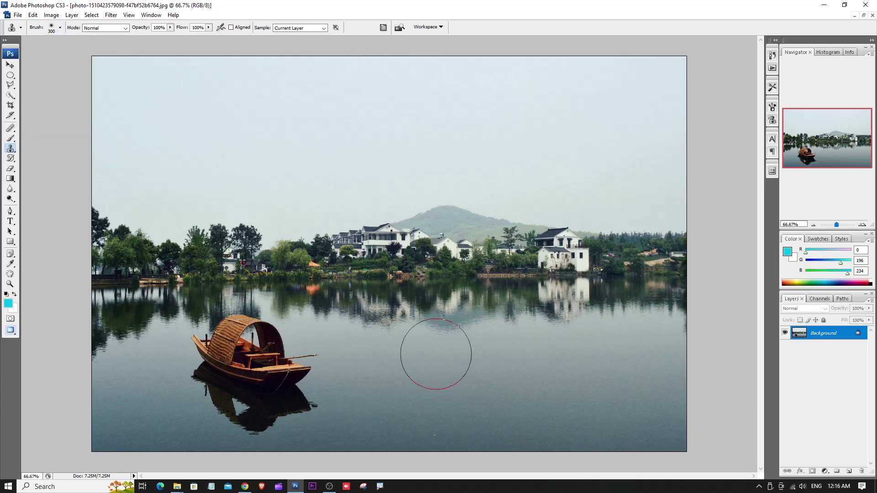
Step: Paint two boat copies right of the original, then create a new blank document
{"action": "mouse_move", "coordinate": [447, 386]}
{"action": "left_mouse_down"}
{"action": "mouse_move", "coordinate": [442, 372]}
{"action": "mouse_move", "coordinate": [414, 367]}
{"action": "mouse_move", "coordinate": [455, 386]}
{"action": "mouse_move", "coordinate": [446, 358]}
{"action": "mouse_move", "coordinate": [498, 392]}
{"action": "left_mouse_up"}
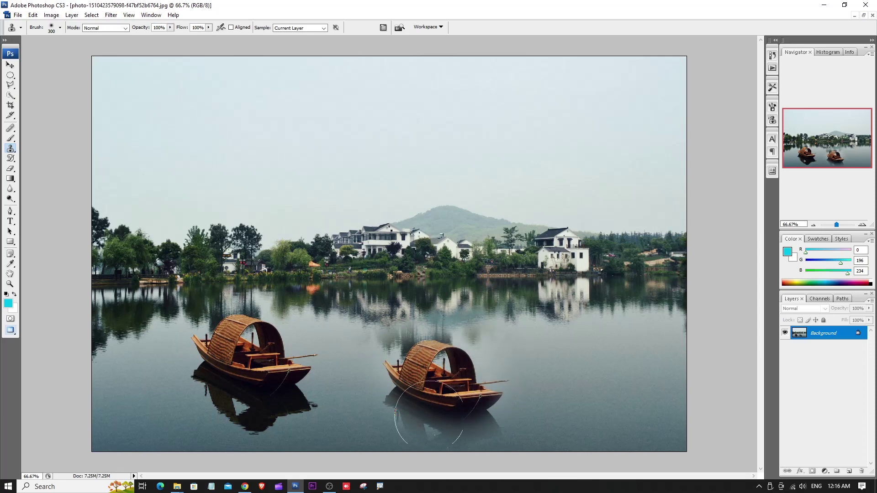
{"action": "mouse_move", "coordinate": [582, 380]}
{"action": "left_mouse_down"}
{"action": "mouse_move", "coordinate": [583, 362]}
{"action": "mouse_move", "coordinate": [597, 384]}
{"action": "mouse_move", "coordinate": [577, 361]}
{"action": "mouse_move", "coordinate": [550, 353]}
{"action": "mouse_move", "coordinate": [629, 394]}
{"action": "mouse_move", "coordinate": [587, 407]}
{"action": "left_mouse_up"}
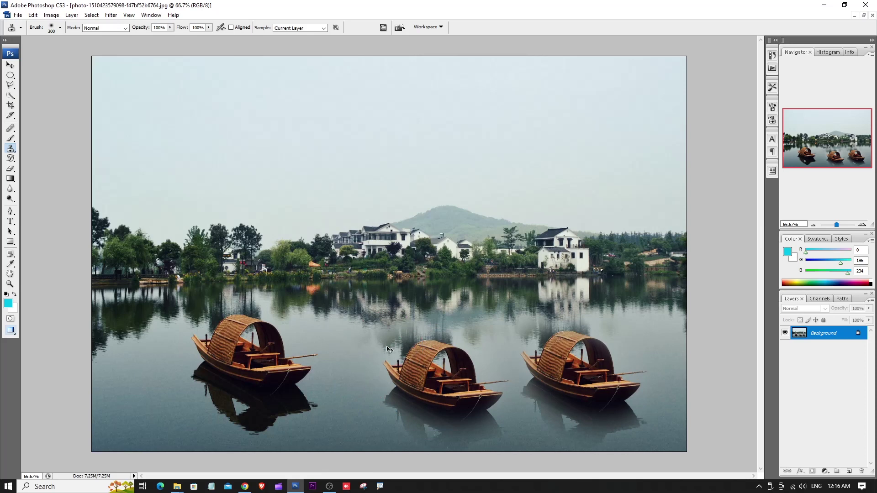
{"action": "key", "text": "ctrl+n"}
{"action": "left_click", "coordinate": [531, 128]}
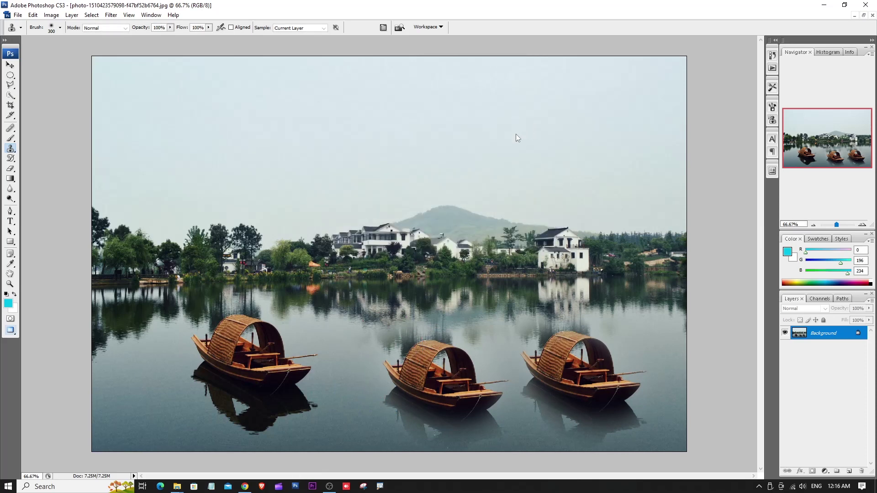
{"action": "left_click", "coordinate": [365, 266]}
{"action": "mouse_move", "coordinate": [366, 266]}
{"action": "left_mouse_down"}
{"action": "mouse_move", "coordinate": [330, 244]}
{"action": "mouse_move", "coordinate": [391, 275]}
{"action": "mouse_move", "coordinate": [379, 268]}
{"action": "left_mouse_up"}
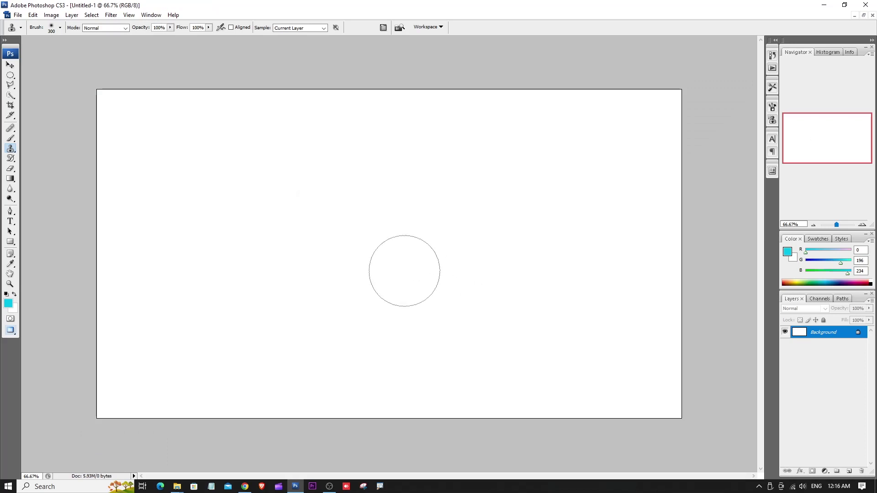
{"action": "mouse_move", "coordinate": [366, 268]}
{"action": "left_mouse_down"}
{"action": "mouse_move", "coordinate": [340, 275]}
{"action": "mouse_move", "coordinate": [393, 268]}
{"action": "mouse_move", "coordinate": [333, 246]}
{"action": "mouse_move", "coordinate": [357, 234]}
{"action": "mouse_move", "coordinate": [336, 264]}
{"action": "left_mouse_up"}
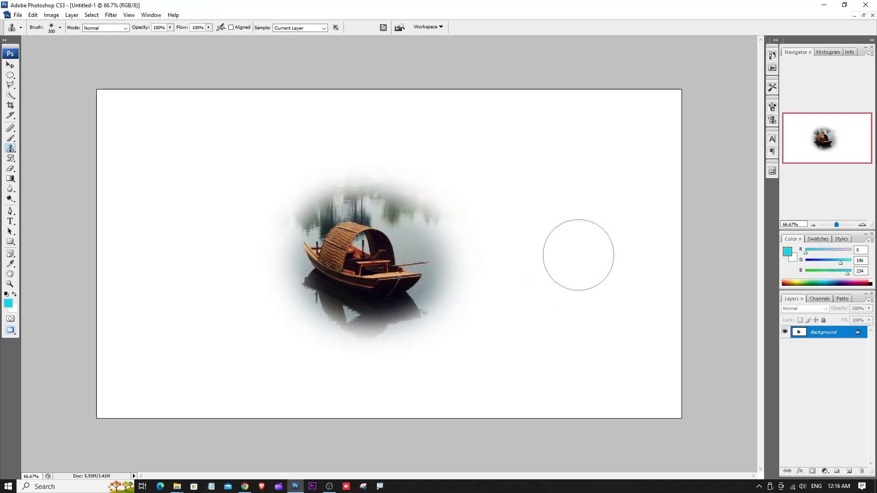
{"action": "left_click", "coordinate": [580, 251]}
{"action": "mouse_move", "coordinate": [580, 250]}
{"action": "left_mouse_down"}
{"action": "mouse_move", "coordinate": [590, 246]}
{"action": "mouse_move", "coordinate": [561, 256]}
{"action": "mouse_move", "coordinate": [557, 215]}
{"action": "mouse_move", "coordinate": [589, 297]}
{"action": "left_mouse_up"}
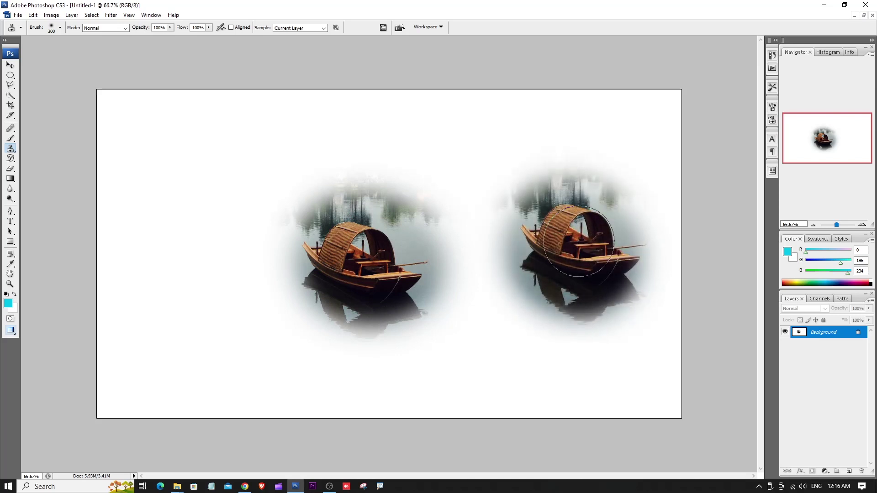
{"action": "mouse_move", "coordinate": [183, 250]}
{"action": "left_mouse_down"}
{"action": "mouse_move", "coordinate": [201, 247]}
{"action": "mouse_move", "coordinate": [192, 265]}
{"action": "mouse_move", "coordinate": [164, 260]}
{"action": "left_mouse_up"}
{"action": "key", "text": "ctrl+alt+z"}
{"action": "key", "text": "ctrl+alt+z"}
{"action": "key", "text": "ctrl+alt+z"}
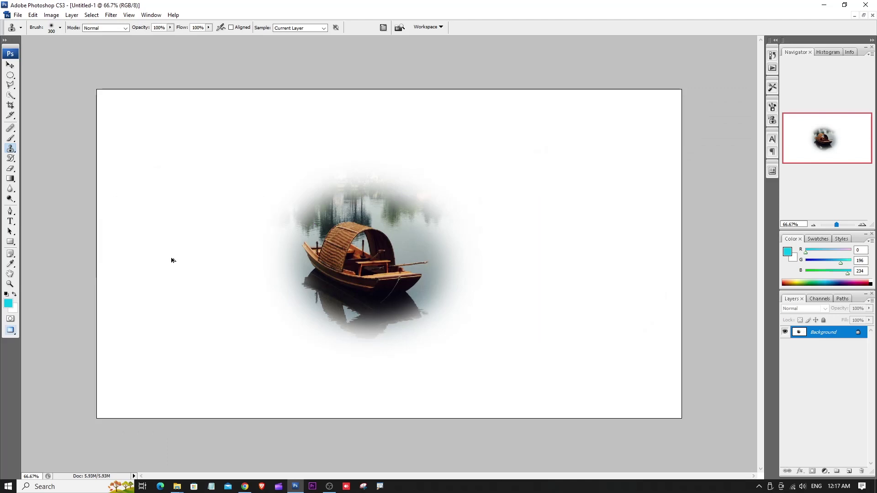
{"action": "mouse_move", "coordinate": [227, 252]}
{"action": "left_mouse_down"}
{"action": "mouse_move", "coordinate": [273, 255]}
{"action": "mouse_move", "coordinate": [248, 237]}
{"action": "mouse_move", "coordinate": [227, 247]}
{"action": "mouse_move", "coordinate": [259, 198]}
{"action": "mouse_move", "coordinate": [323, 196]}
{"action": "mouse_move", "coordinate": [361, 225]}
{"action": "mouse_move", "coordinate": [240, 226]}
{"action": "mouse_move", "coordinate": [212, 187]}
{"action": "mouse_move", "coordinate": [273, 171]}
{"action": "mouse_move", "coordinate": [310, 175]}
{"action": "mouse_move", "coordinate": [330, 193]}
{"action": "mouse_move", "coordinate": [323, 216]}
{"action": "mouse_move", "coordinate": [197, 255]}
{"action": "left_mouse_up"}
{"action": "mouse_move", "coordinate": [358, 205]}
{"action": "left_mouse_down"}
{"action": "mouse_move", "coordinate": [371, 230]}
{"action": "mouse_move", "coordinate": [357, 231]}
{"action": "mouse_move", "coordinate": [420, 231]}
{"action": "left_mouse_up"}
{"action": "left_click_drag", "start_coordinate": [521, 196], "coordinate": [584, 185]}
{"action": "mouse_move", "coordinate": [492, 242]}
{"action": "left_mouse_down"}
{"action": "mouse_move", "coordinate": [481, 266]}
{"action": "mouse_move", "coordinate": [512, 273]}
{"action": "left_mouse_up"}
{"action": "left_click_drag", "start_coordinate": [583, 303], "coordinate": [624, 310]}
{"action": "key", "text": "ctrl+alt+z"}
{"action": "key", "text": "ctrl+alt+z"}
{"action": "key", "text": "ctrl+alt+z"}
{"action": "key", "text": "ctrl+alt+z"}
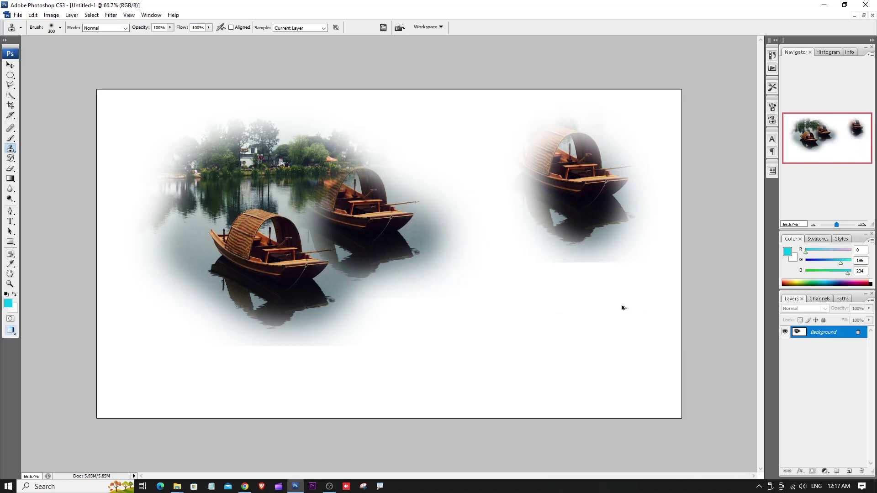
{"action": "key", "text": "ctrl+alt+z"}
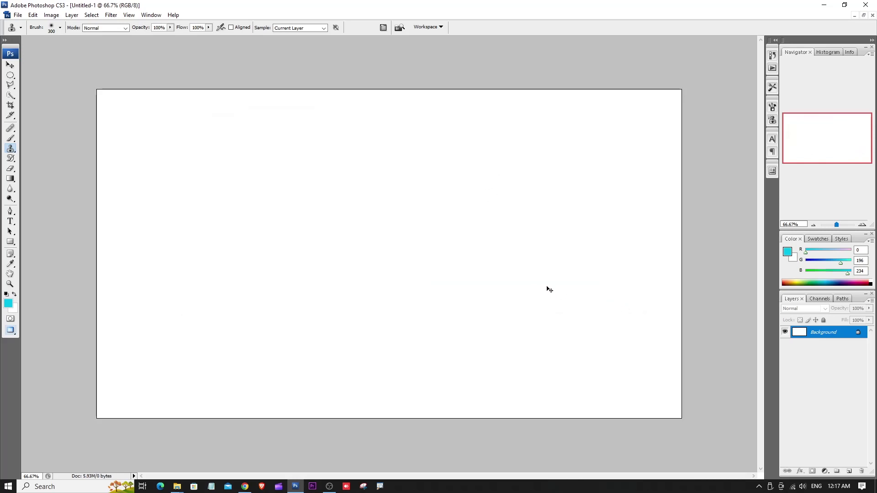
{"action": "mouse_move", "coordinate": [225, 187]}
{"action": "left_mouse_down"}
{"action": "mouse_move", "coordinate": [229, 215]}
{"action": "mouse_move", "coordinate": [197, 192]}
{"action": "mouse_move", "coordinate": [206, 147]}
{"action": "left_mouse_up"}
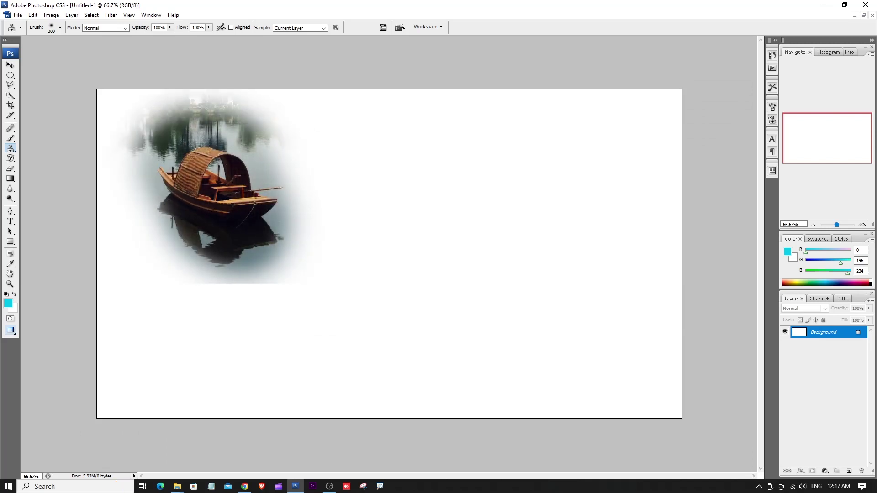
{"action": "key", "text": "ctrl+alt+z"}
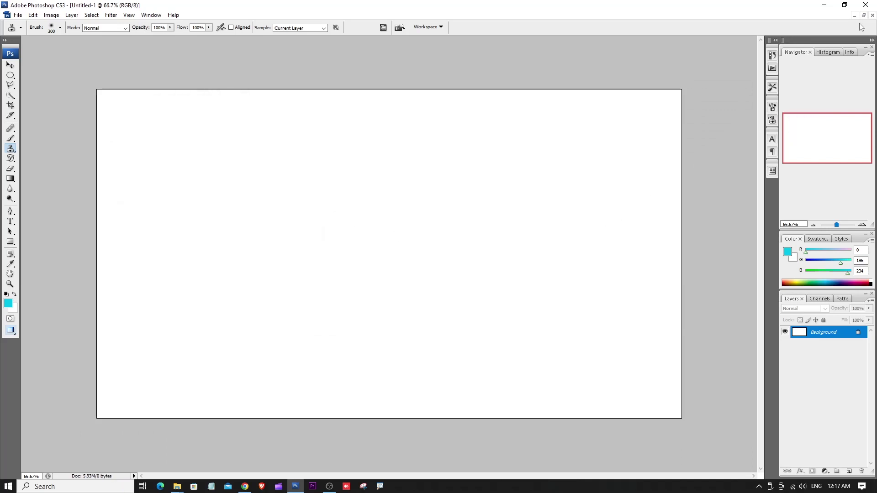
{"action": "left_click", "coordinate": [872, 15]}
Step: Close the practice canvas without saving and undo both cloned boats
{"action": "left_click", "coordinate": [435, 184]}
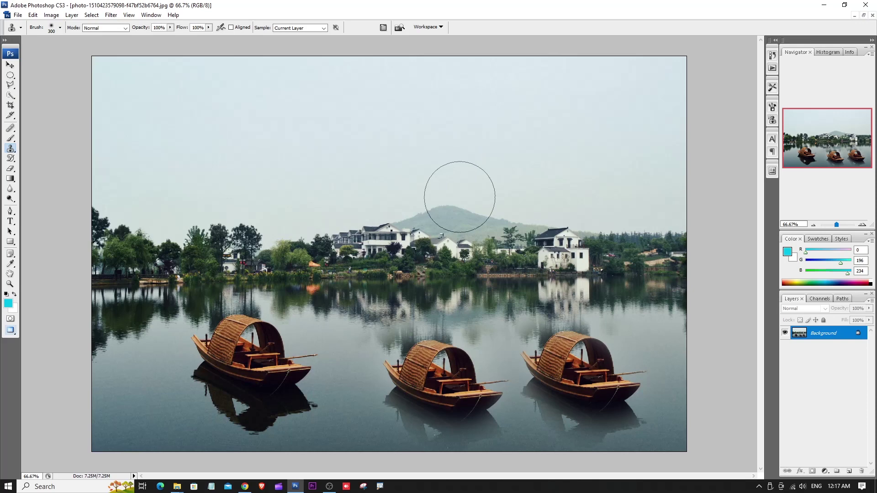
{"action": "key", "text": "ctrl+alt+z"}
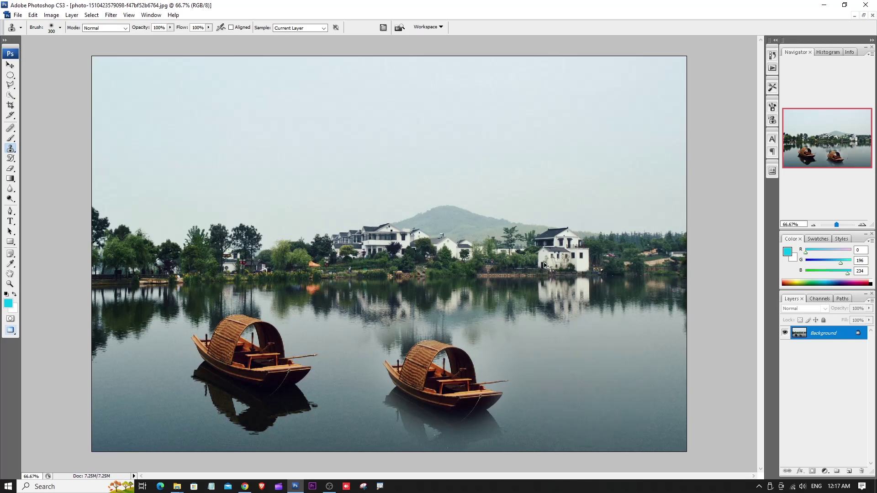
{"action": "key", "text": "ctrl+alt+z"}
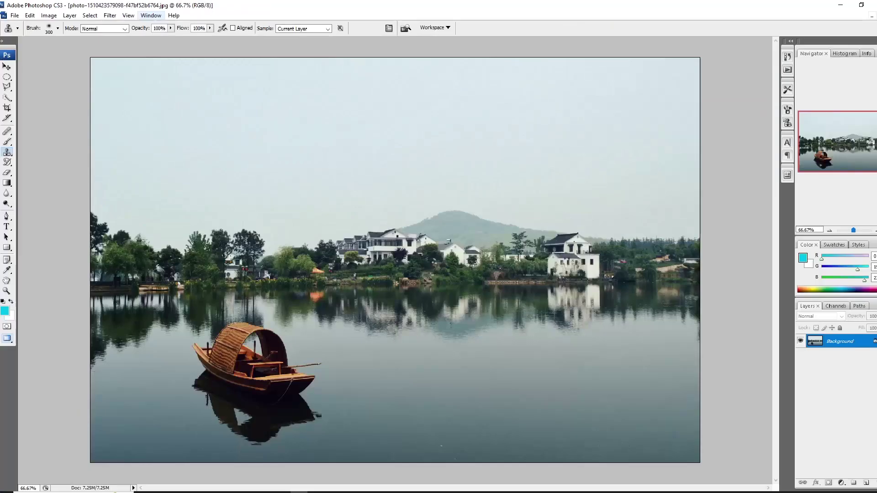
Step: Open the Clone Source panel and set the clone scale W to 60%
{"action": "left_click", "coordinate": [152, 15]}
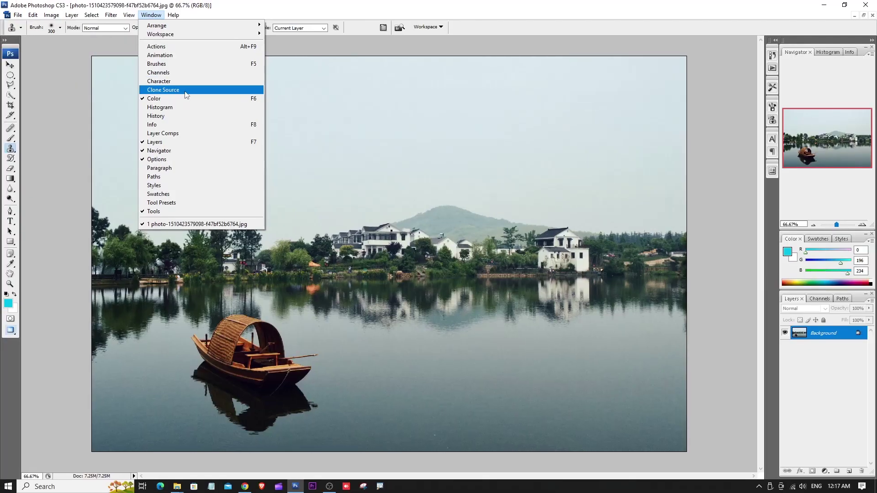
{"action": "left_click", "coordinate": [185, 90]}
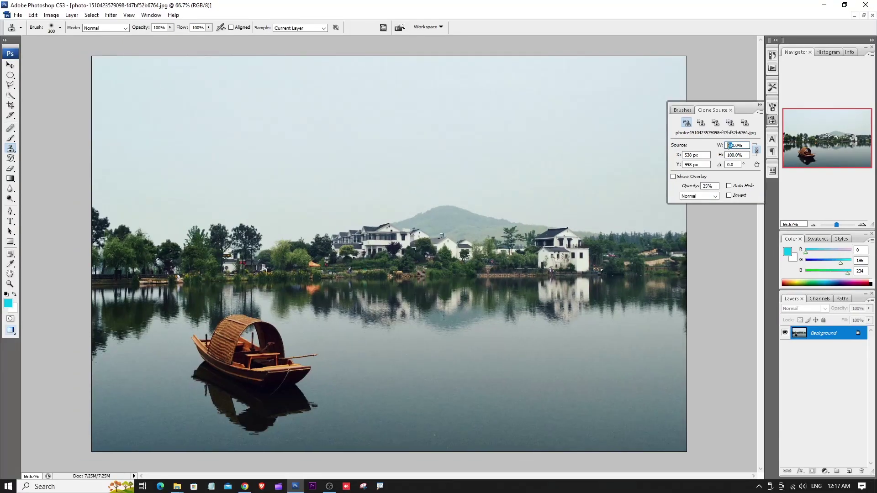
{"action": "type", "text": "6"}
{"action": "key", "text": "Return"}
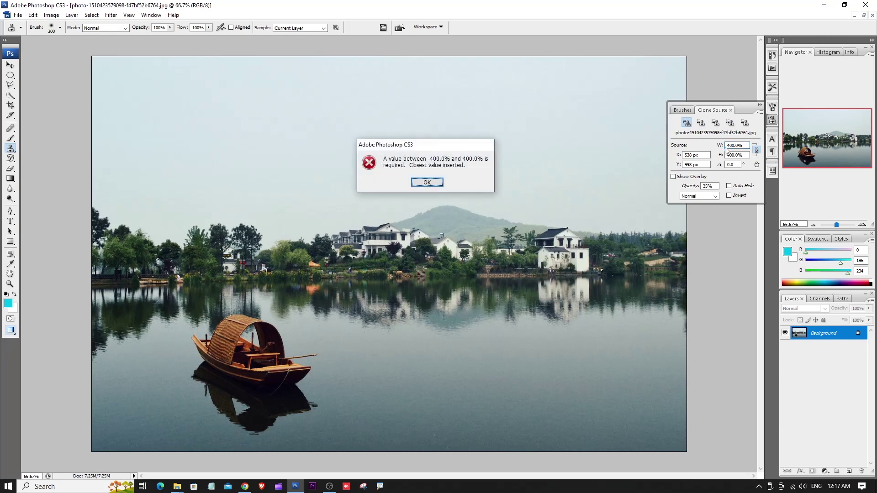
{"action": "left_click", "coordinate": [428, 182]}
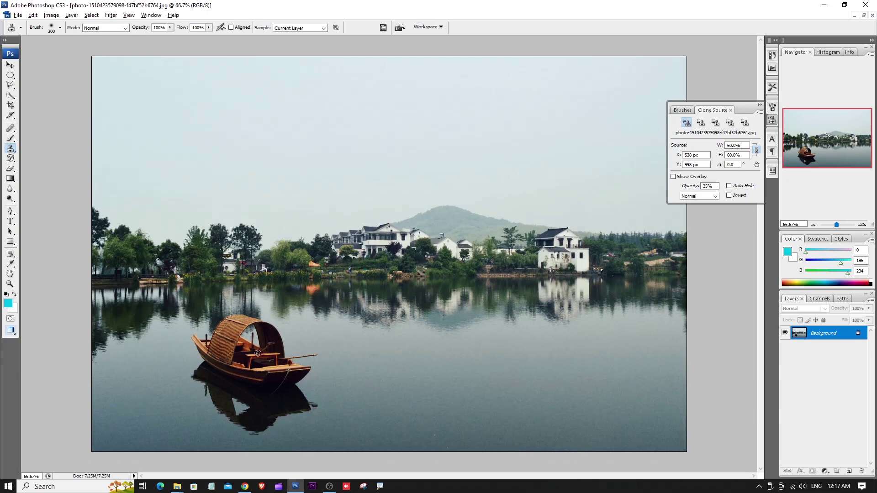
Step: Sample the boat and clone copies at 60% and 20% scale with a 200 px brush
{"action": "left_click", "coordinate": [258, 353], "text": "alt"}
{"action": "mouse_move", "coordinate": [425, 372]}
{"action": "left_mouse_down"}
{"action": "mouse_move", "coordinate": [417, 370]}
{"action": "mouse_move", "coordinate": [429, 366]}
{"action": "left_mouse_up"}
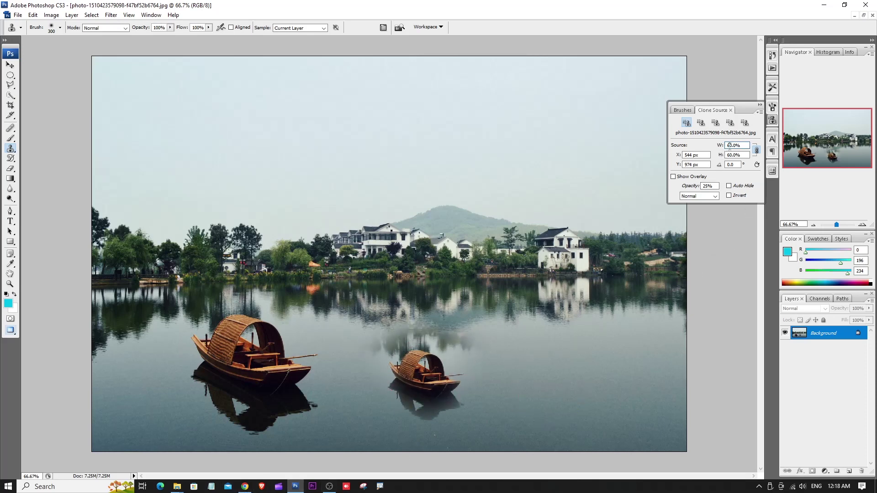
{"action": "type", "text": "20"}
{"action": "key", "text": "Return"}
{"action": "key", "text": "bracketleft"}
{"action": "key", "text": "bracketleft"}
{"action": "left_click_drag", "start_coordinate": [531, 375], "coordinate": [533, 375]}
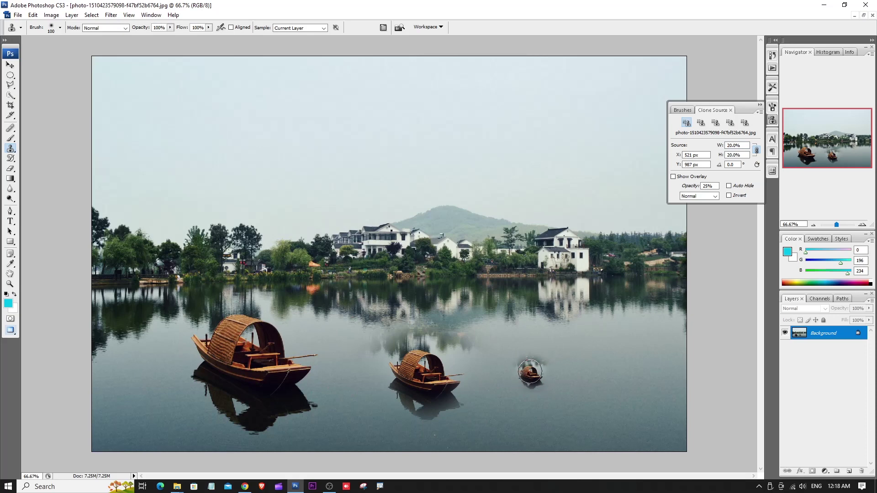
Step: Zoom in to inspect, undo the tiny boat, set scale to 100%, then clone and undo a full-size boat
{"action": "key", "text": "ctrl+plus"}
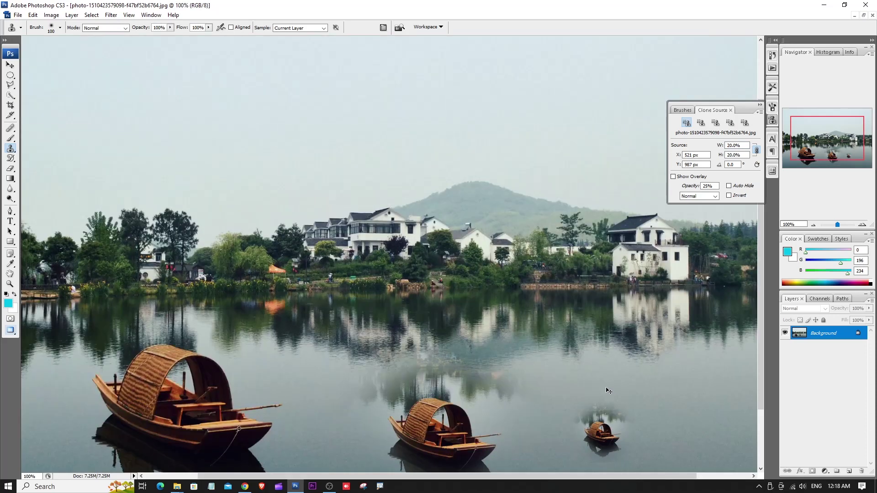
{"action": "left_click_drag", "start_coordinate": [564, 392], "coordinate": [509, 284]}
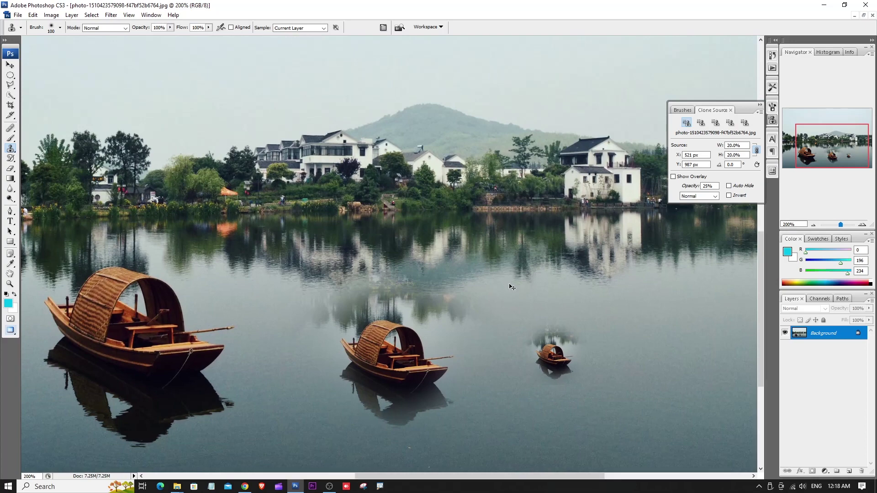
{"action": "key", "text": "ctrl+plus"}
{"action": "key", "text": "ctrl+minus"}
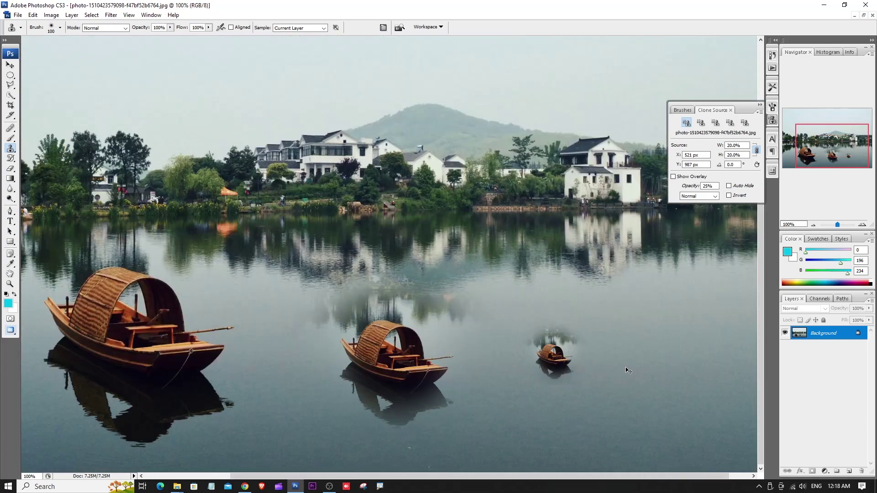
{"action": "key", "text": "ctrl+z"}
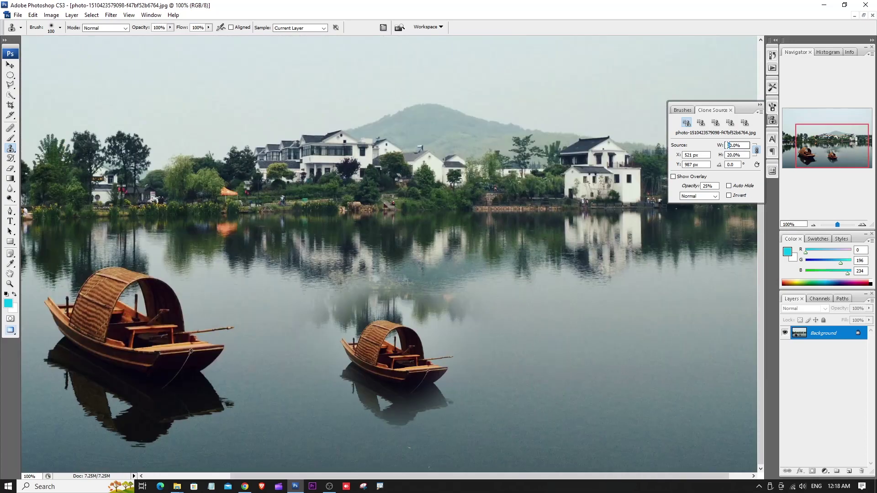
{"action": "type", "text": "0"}
{"action": "mouse_move", "coordinate": [553, 369]}
{"action": "left_mouse_down"}
{"action": "mouse_move", "coordinate": [508, 326]}
{"action": "mouse_move", "coordinate": [458, 336]}
{"action": "mouse_move", "coordinate": [509, 322]}
{"action": "mouse_move", "coordinate": [620, 313]}
{"action": "mouse_move", "coordinate": [576, 366]}
{"action": "mouse_move", "coordinate": [587, 398]}
{"action": "mouse_move", "coordinate": [579, 377]}
{"action": "mouse_move", "coordinate": [528, 370]}
{"action": "left_mouse_up"}
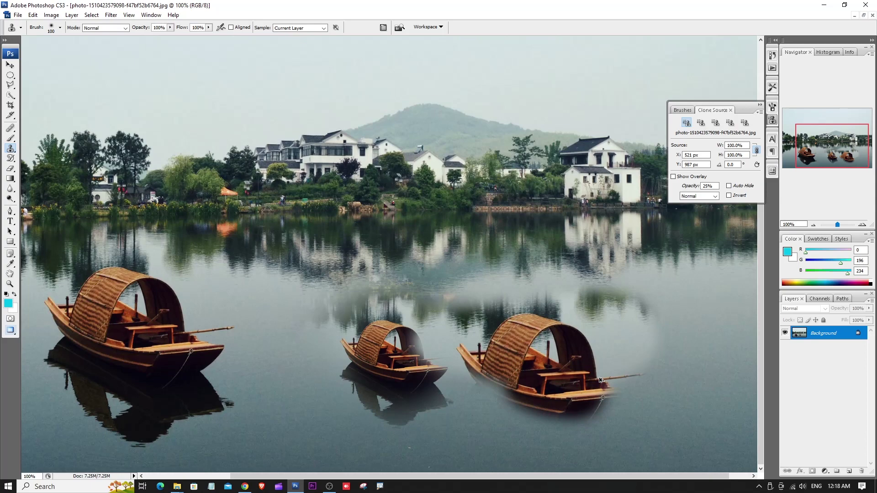
{"action": "key", "text": "ctrl+z"}
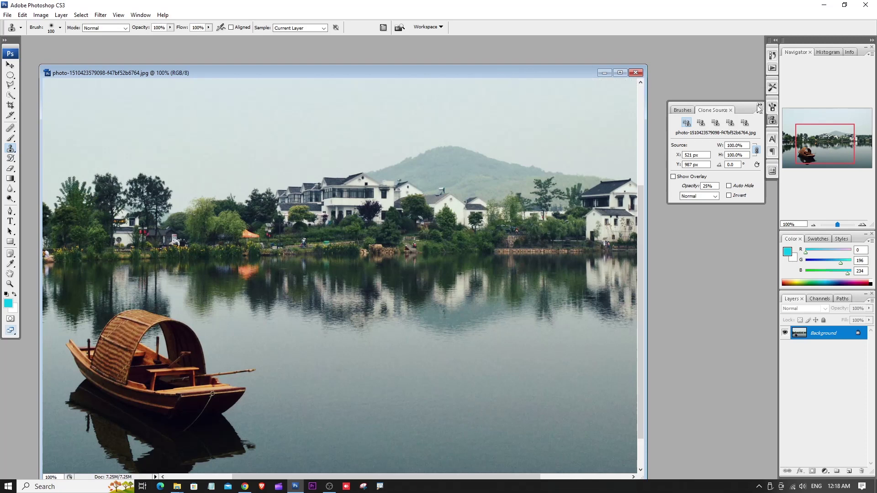
Step: Collapse the Clone Source panel, open the night-sky moon photo, and move its window right
{"action": "left_click", "coordinate": [760, 105]}
{"action": "key", "text": "ctrl+o"}
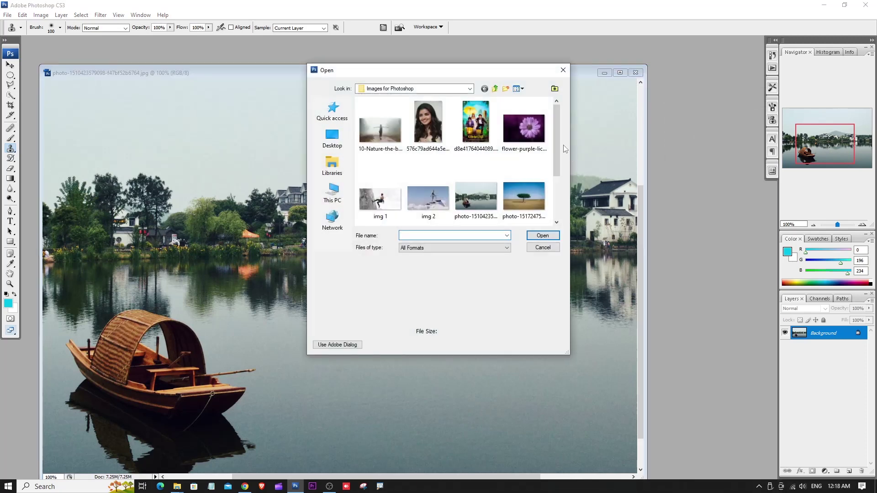
{"action": "left_click_drag", "start_coordinate": [559, 158], "coordinate": [558, 182]}
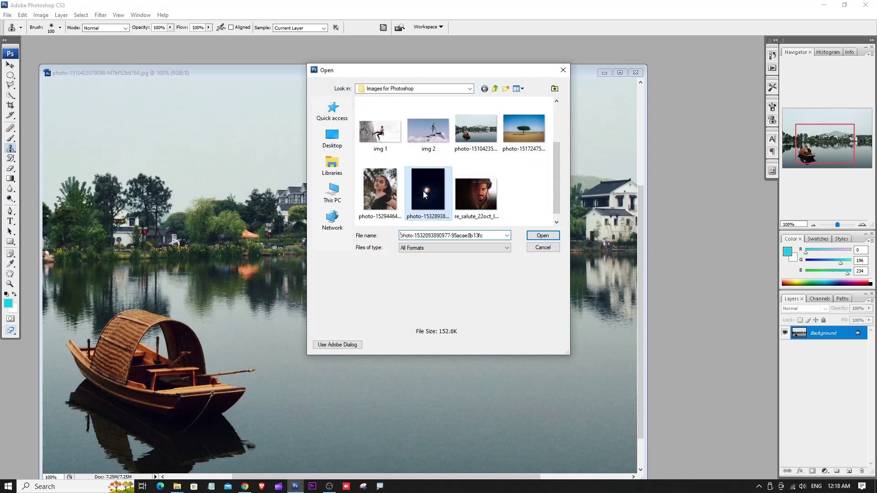
{"action": "key", "text": "Escape"}
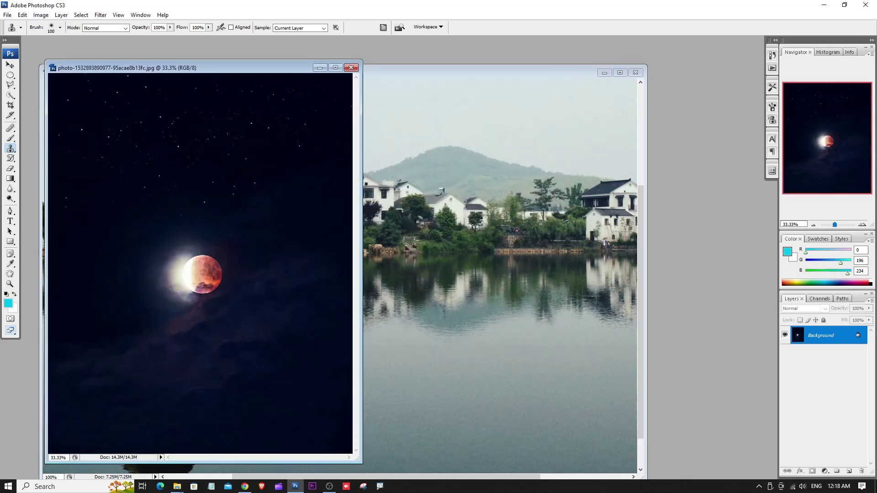
{"action": "left_click_drag", "start_coordinate": [284, 72], "coordinate": [632, 52]}
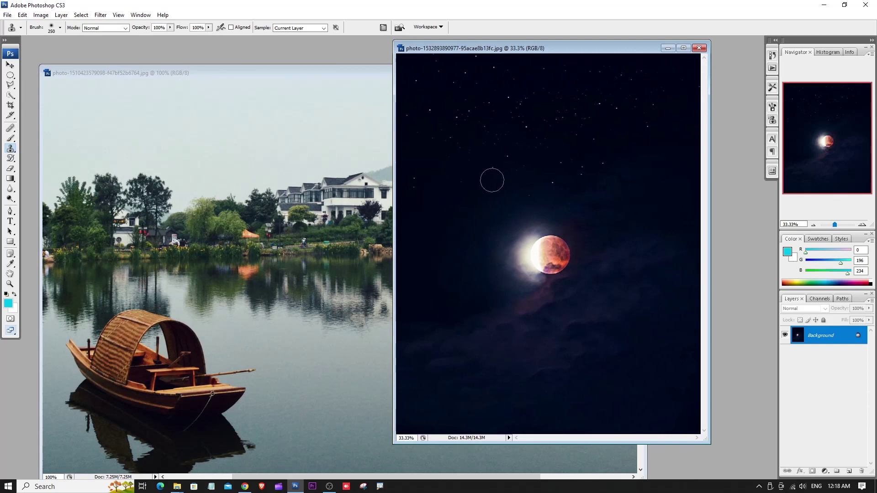
Step: Sample the moon as source and clone it into the lake sky, undoing the trial moons
{"action": "key", "text": "bracketright"}
{"action": "left_click", "coordinate": [550, 255], "text": "alt"}
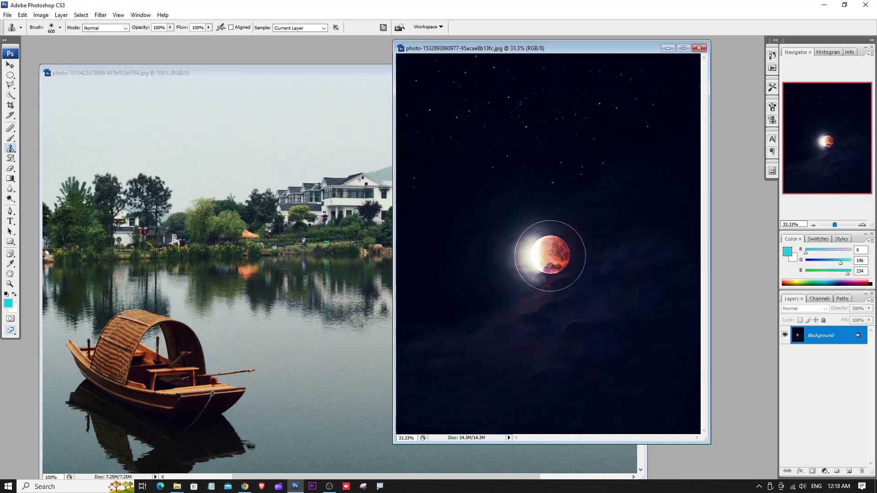
{"action": "left_click", "coordinate": [302, 73]}
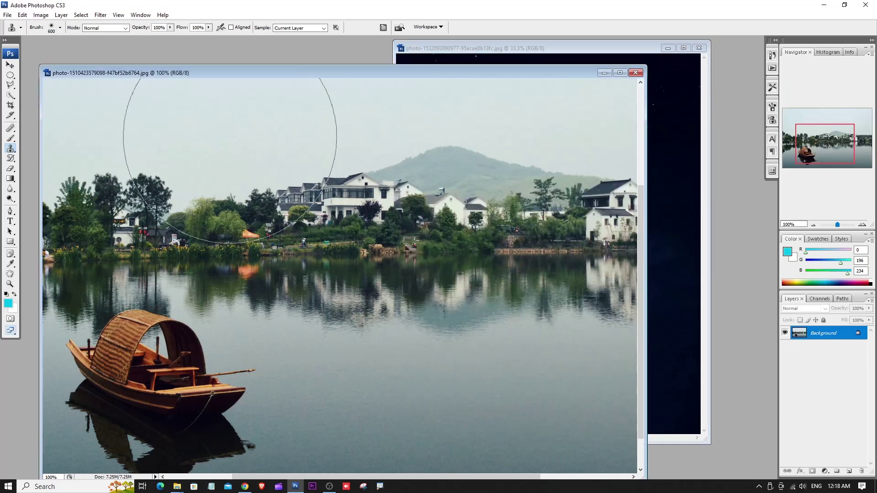
{"action": "key", "text": "bracketleft"}
{"action": "key", "text": "bracketleft"}
{"action": "key", "text": "bracketleft"}
{"action": "key", "text": "bracketleft"}
{"action": "key", "text": "bracketleft"}
{"action": "mouse_move", "coordinate": [230, 131]}
{"action": "left_mouse_down"}
{"action": "mouse_move", "coordinate": [206, 116]}
{"action": "mouse_move", "coordinate": [240, 132]}
{"action": "left_mouse_up"}
{"action": "key", "text": "ctrl+z"}
{"action": "key", "text": "ctrl+minus"}
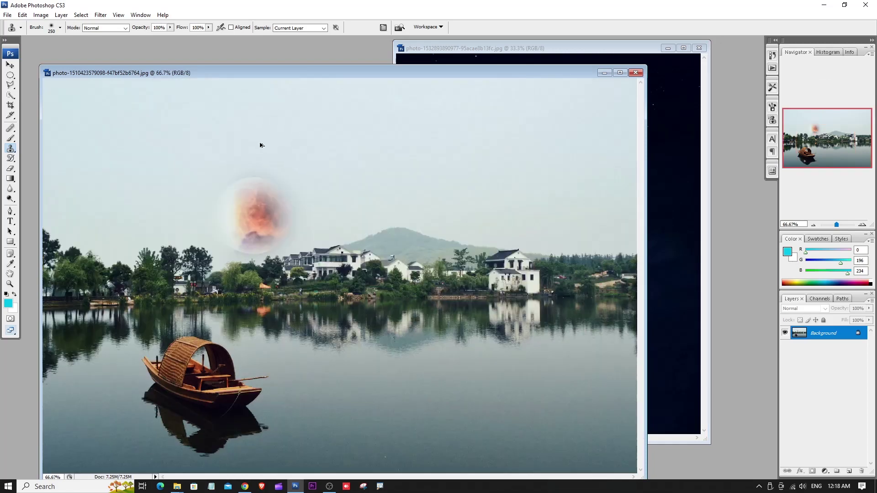
{"action": "key", "text": "ctrl+alt+z"}
{"action": "mouse_move", "coordinate": [246, 143]}
{"action": "left_mouse_down"}
{"action": "mouse_move", "coordinate": [258, 137]}
{"action": "mouse_move", "coordinate": [249, 165]}
{"action": "mouse_move", "coordinate": [224, 137]}
{"action": "mouse_move", "coordinate": [285, 145]}
{"action": "mouse_move", "coordinate": [256, 169]}
{"action": "mouse_move", "coordinate": [311, 147]}
{"action": "left_mouse_up"}
Step: Undo the haloed moon, then try a Multiply-blended moon clone and undo it
{"action": "key", "text": "ctrl+z"}
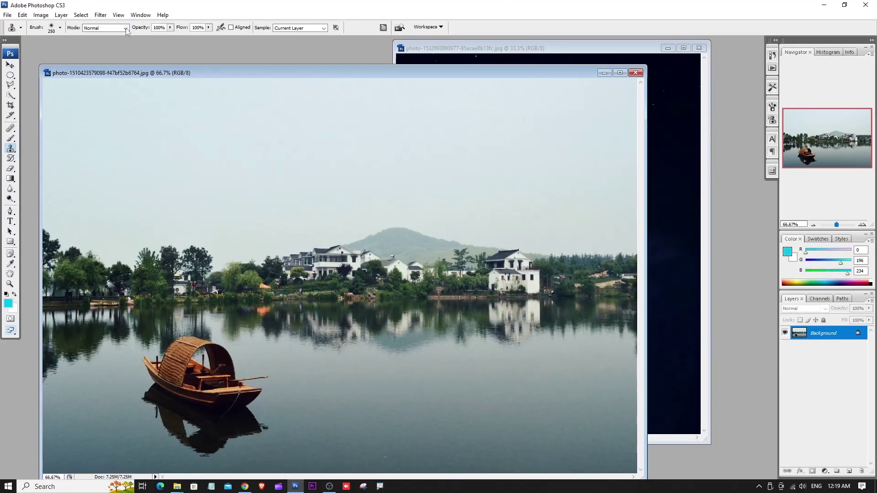
{"action": "left_click", "coordinate": [125, 28]}
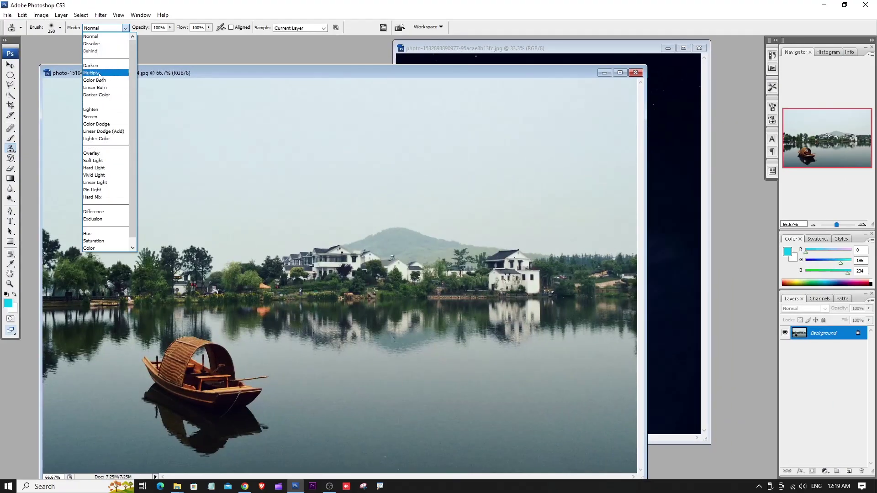
{"action": "left_click", "coordinate": [101, 74]}
{"action": "mouse_move", "coordinate": [208, 146]}
{"action": "left_mouse_down"}
{"action": "mouse_move", "coordinate": [230, 178]}
{"action": "mouse_move", "coordinate": [192, 137]}
{"action": "left_mouse_up"}
{"action": "key", "text": "ctrl+z"}
Step: Clone four pale moons in Soft Light mode, undo them all, and bring the moon photo forward
{"action": "left_click", "coordinate": [126, 29]}
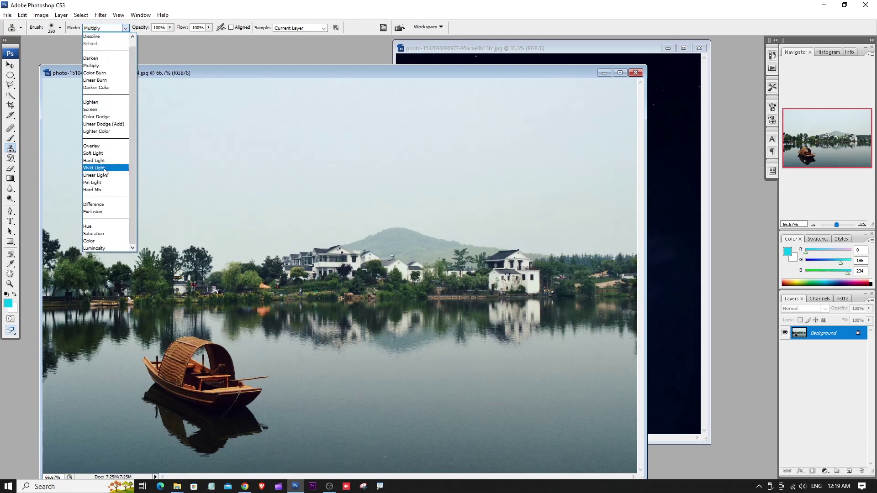
{"action": "left_click", "coordinate": [94, 153]}
{"action": "left_click_drag", "start_coordinate": [239, 155], "coordinate": [257, 172]}
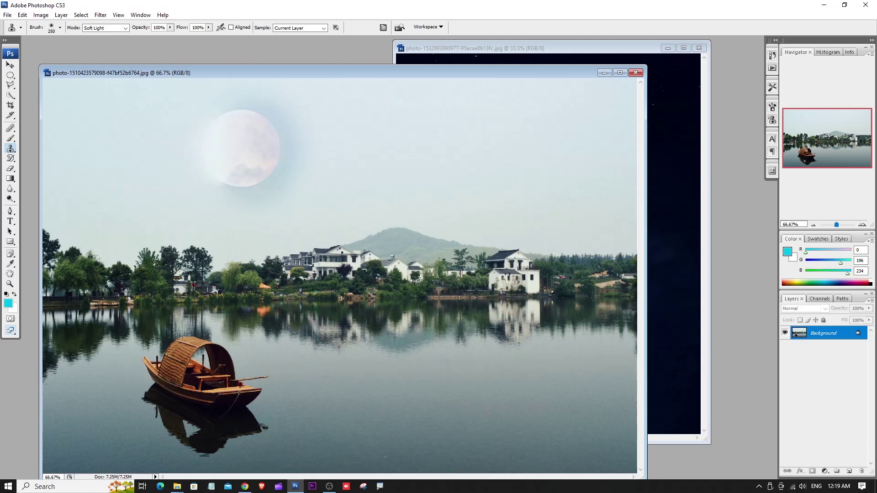
{"action": "mouse_move", "coordinate": [237, 134]}
{"action": "left_mouse_down"}
{"action": "mouse_move", "coordinate": [202, 164]}
{"action": "mouse_move", "coordinate": [228, 189]}
{"action": "left_mouse_up"}
{"action": "left_click_drag", "start_coordinate": [244, 152], "coordinate": [267, 143]}
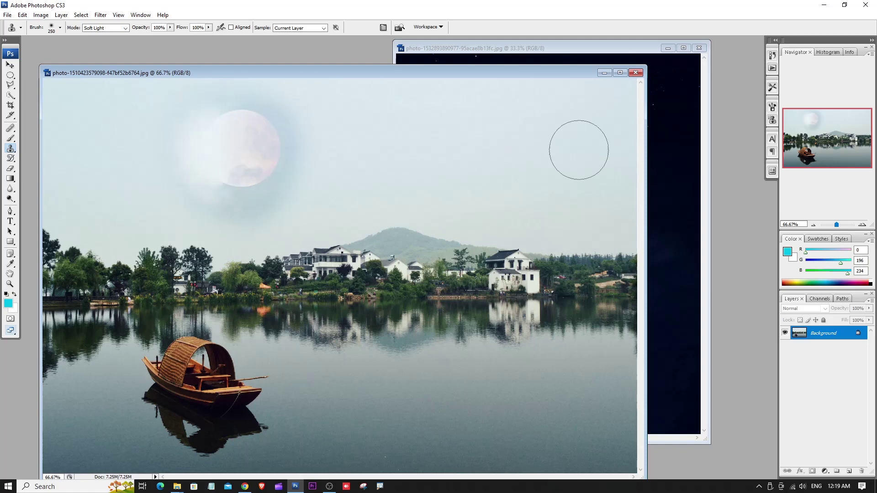
{"action": "mouse_move", "coordinate": [178, 157]}
{"action": "left_mouse_down"}
{"action": "mouse_move", "coordinate": [220, 120]}
{"action": "mouse_move", "coordinate": [241, 139]}
{"action": "left_mouse_up"}
{"action": "mouse_move", "coordinate": [424, 154]}
{"action": "left_mouse_down"}
{"action": "mouse_move", "coordinate": [411, 161]}
{"action": "mouse_move", "coordinate": [422, 148]}
{"action": "left_mouse_up"}
{"action": "mouse_move", "coordinate": [535, 151]}
{"action": "left_mouse_down"}
{"action": "mouse_move", "coordinate": [550, 141]}
{"action": "mouse_move", "coordinate": [559, 162]}
{"action": "left_mouse_up"}
{"action": "key", "text": "ctrl+alt+z"}
{"action": "key", "text": "ctrl+alt+z"}
{"action": "key", "text": "ctrl+alt+z"}
{"action": "key", "text": "ctrl+alt+z"}
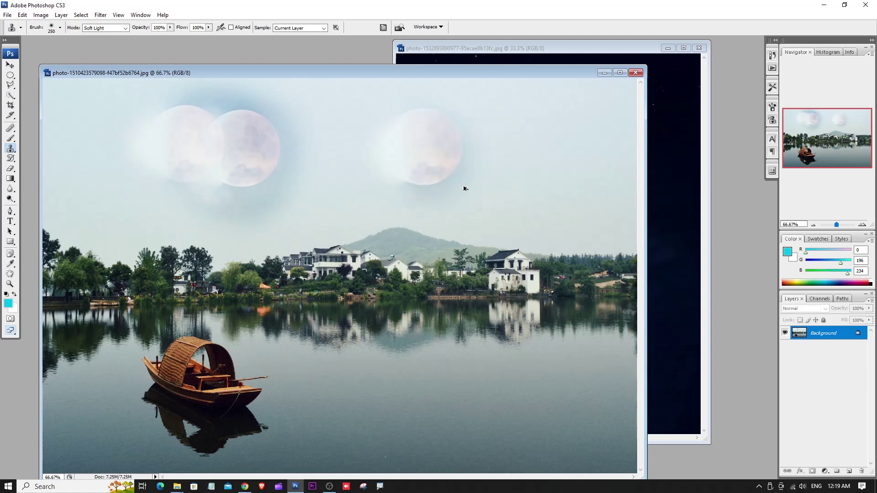
{"action": "left_click", "coordinate": [567, 60]}
Step: Maximize the moon photo at 50% zoom and test a clone stroke, then undo it
{"action": "key", "text": "f"}
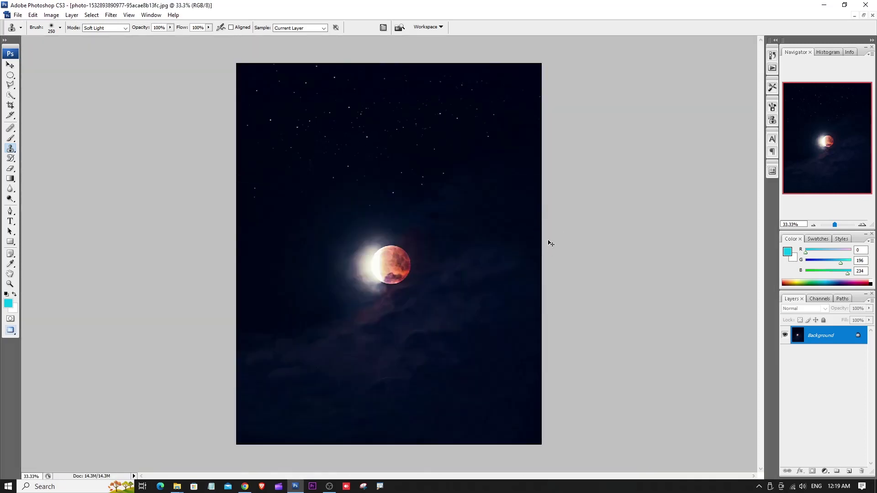
{"action": "key", "text": "ctrl+plus"}
{"action": "key", "text": "ctrl+plus"}
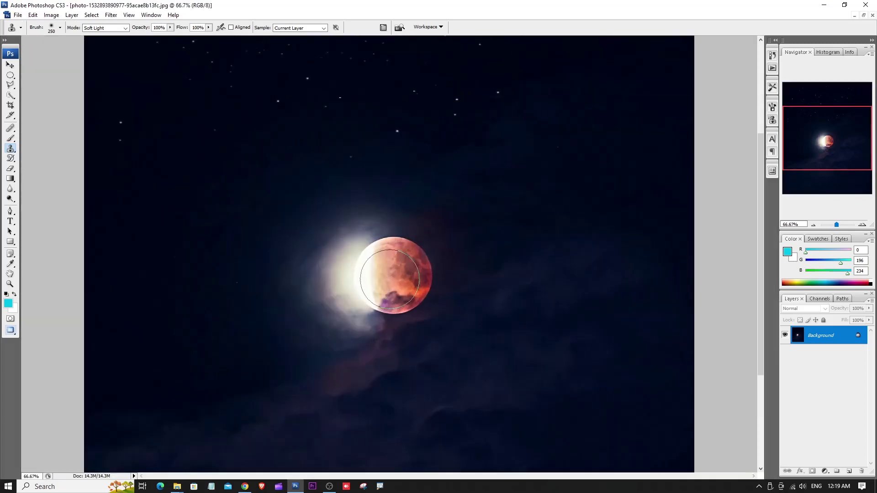
{"action": "key", "text": "ctrl+minus"}
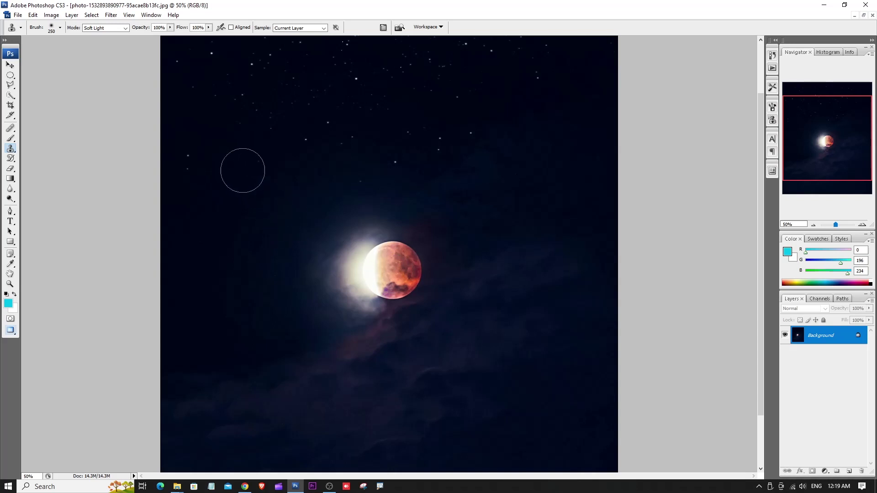
{"action": "mouse_move", "coordinate": [242, 169]}
{"action": "left_mouse_down"}
{"action": "mouse_move", "coordinate": [235, 160]}
{"action": "mouse_move", "coordinate": [244, 159]}
{"action": "left_mouse_up"}
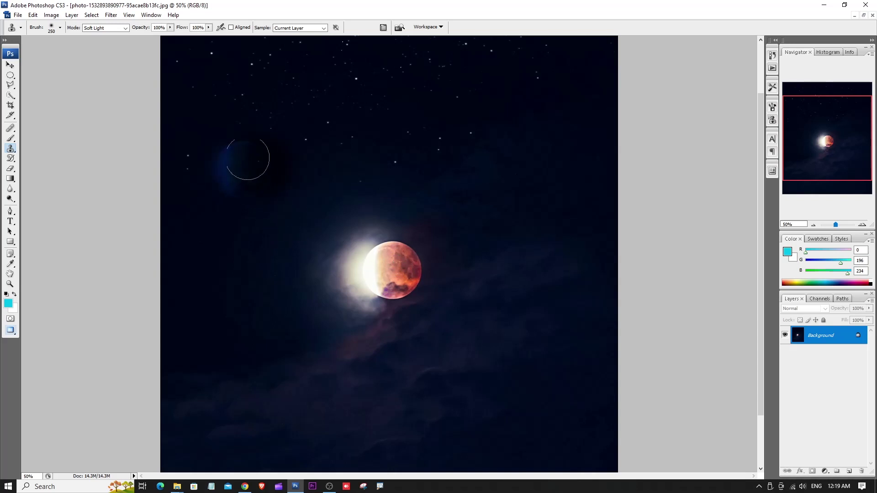
{"action": "key", "text": "ctrl+z"}
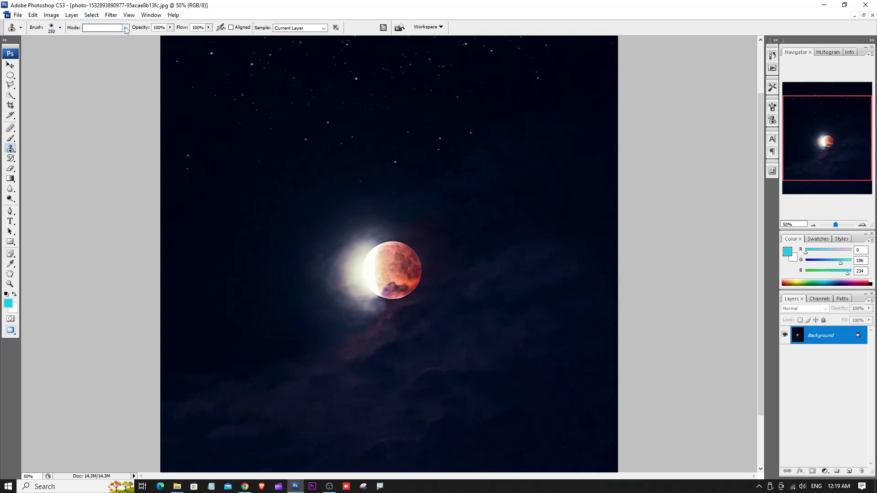
Step: Set clone blending back to Normal, clone four extra moons, and undo them
{"action": "left_click", "coordinate": [126, 29]}
{"action": "left_click", "coordinate": [102, 34]}
{"action": "left_click_drag", "start_coordinate": [246, 157], "coordinate": [246, 154]}
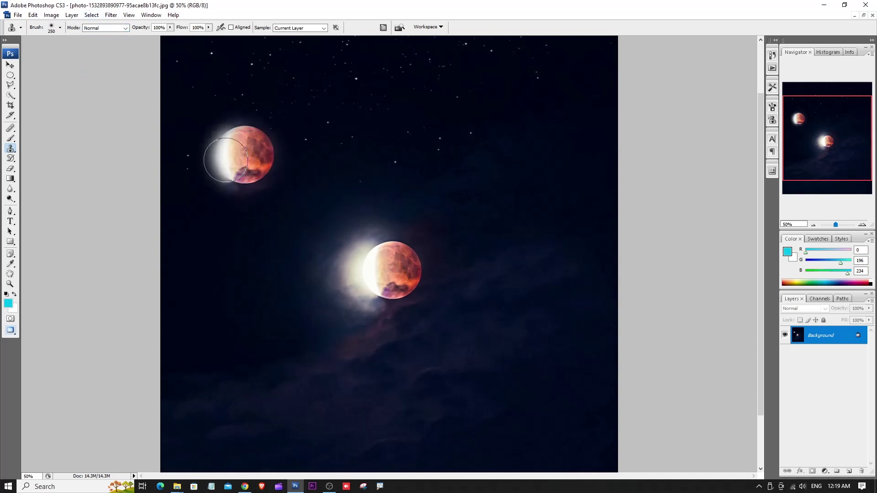
{"action": "left_click_drag", "start_coordinate": [431, 139], "coordinate": [432, 135]}
{"action": "mouse_move", "coordinate": [538, 183]}
{"action": "left_mouse_down"}
{"action": "mouse_move", "coordinate": [536, 190]}
{"action": "mouse_move", "coordinate": [541, 180]}
{"action": "mouse_move", "coordinate": [525, 185]}
{"action": "left_mouse_up"}
{"action": "mouse_move", "coordinate": [487, 341]}
{"action": "left_mouse_down"}
{"action": "mouse_move", "coordinate": [492, 333]}
{"action": "mouse_move", "coordinate": [490, 341]}
{"action": "left_mouse_up"}
{"action": "key", "text": "ctrl+alt+z"}
{"action": "key", "text": "ctrl+alt+z"}
{"action": "key", "text": "ctrl+alt+z"}
{"action": "key", "text": "ctrl+alt+z"}
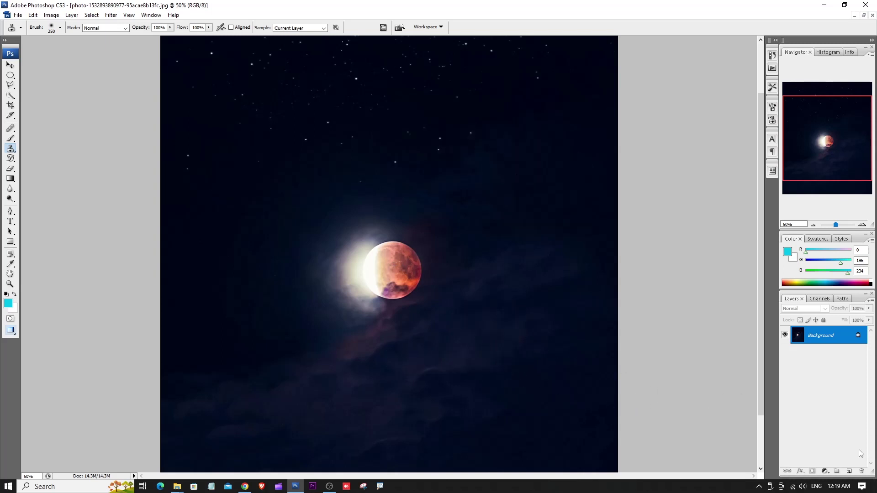
Step: Zoom out to 33.3%, return to floating windows, and move the moon photo window left
{"action": "scroll", "coordinate": [508, 243], "scroll_direction": "up", "scroll_amount": 3}
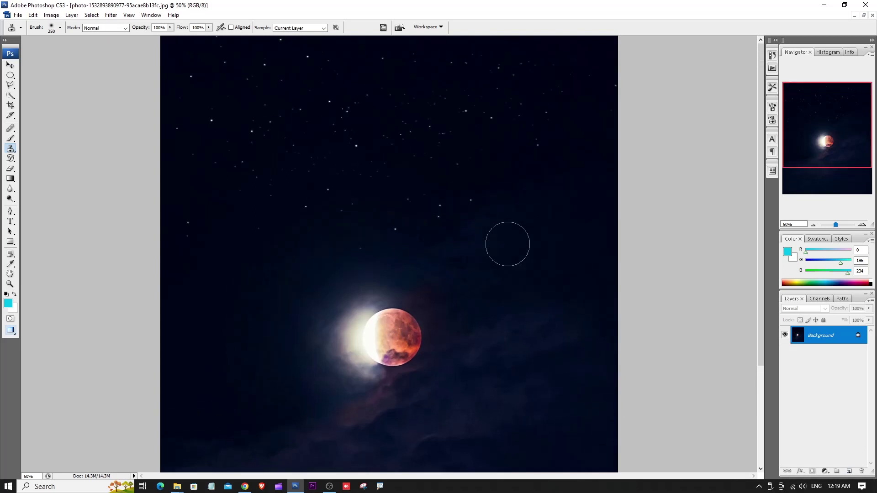
{"action": "key", "text": "ctrl+minus"}
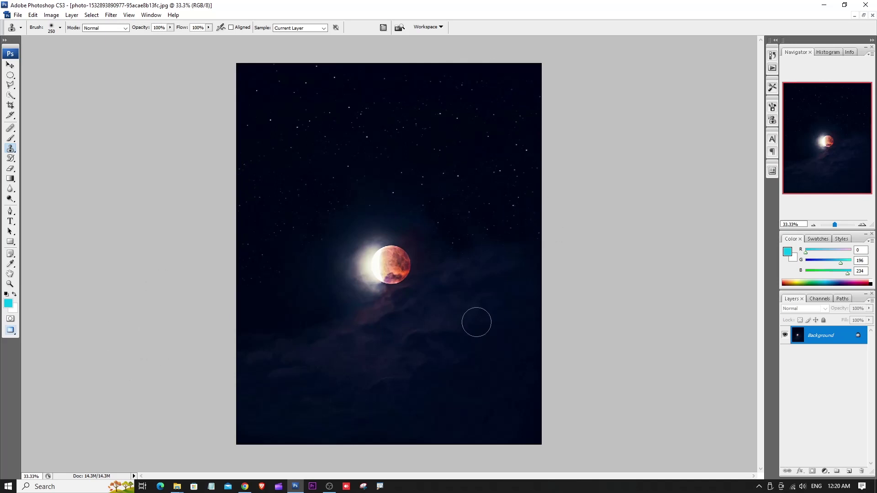
{"action": "key", "text": "f"}
{"action": "key", "text": "f"}
{"action": "key", "text": "f"}
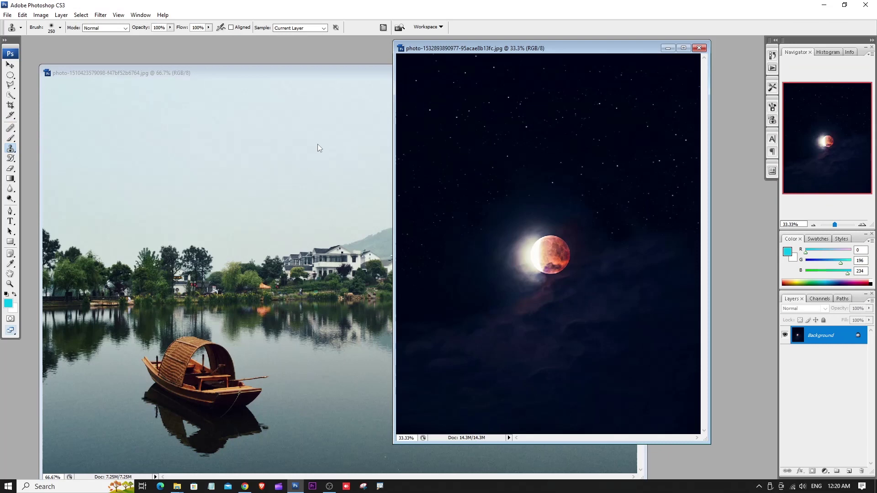
{"action": "left_click_drag", "start_coordinate": [640, 51], "coordinate": [401, 57]}
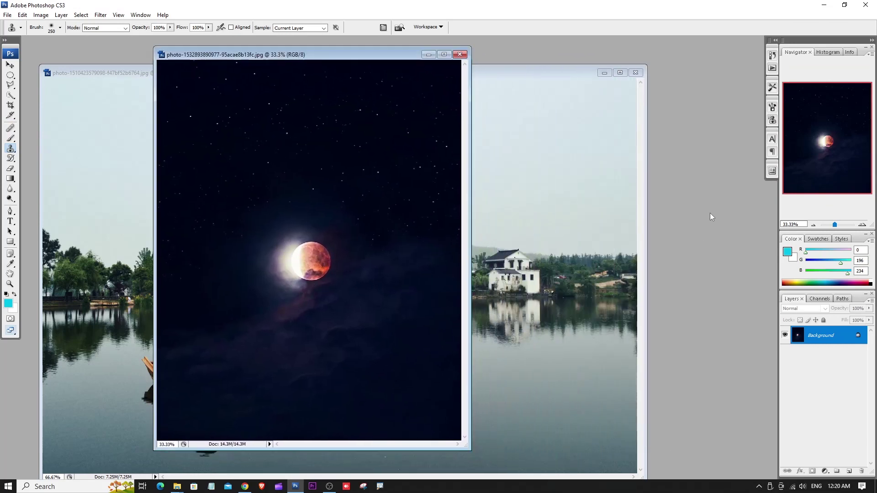
Step: Open the desert tree photo from the Images for Photoshop folder and maximise its window
{"action": "key", "text": "ctrl+o"}
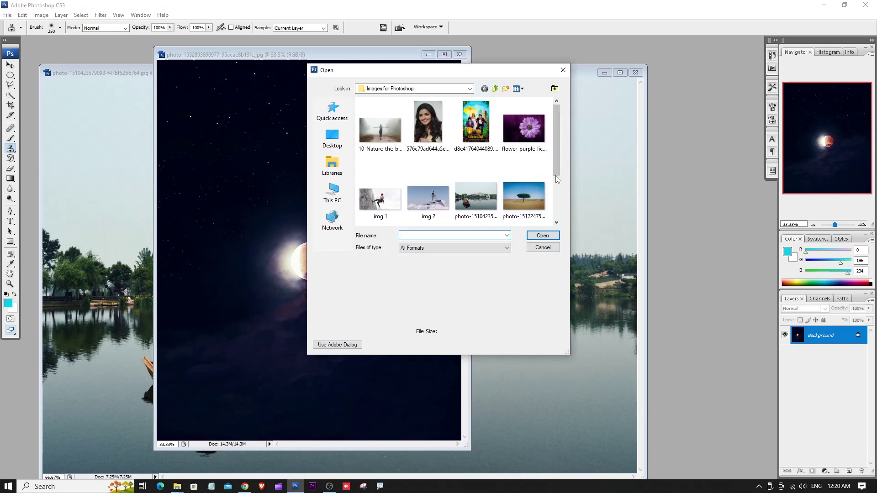
{"action": "scroll", "coordinate": [555, 176], "scroll_direction": "down", "scroll_amount": 1}
{"action": "scroll", "coordinate": [558, 175], "scroll_direction": "down", "scroll_amount": 1}
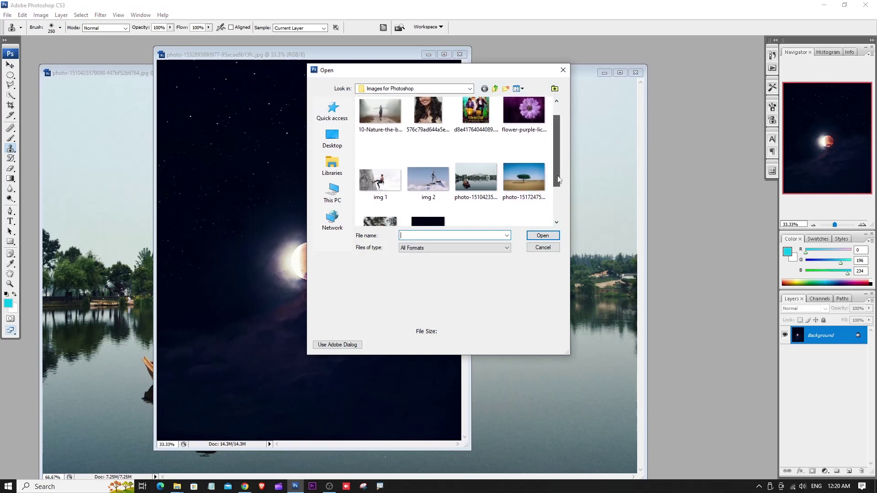
{"action": "left_click", "coordinate": [532, 176]}
{"action": "left_click", "coordinate": [550, 236]}
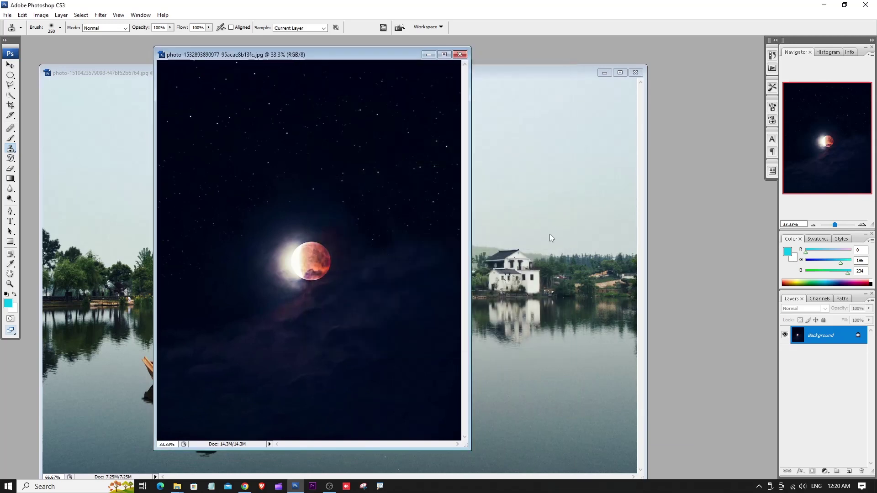
{"action": "left_click", "coordinate": [493, 72]}
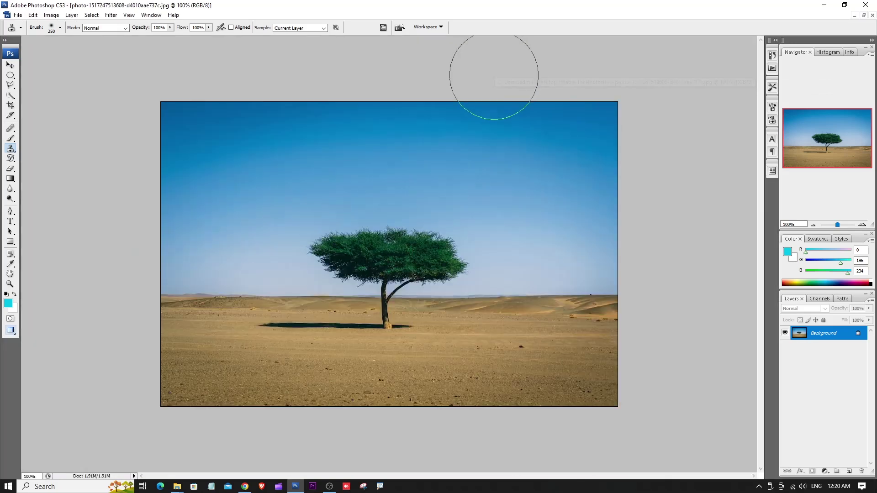
Step: Zoom the desert photo to 200% and back to 100%, then switch to the Rectangular Marquee tool
{"action": "key", "text": "ctrl+plus"}
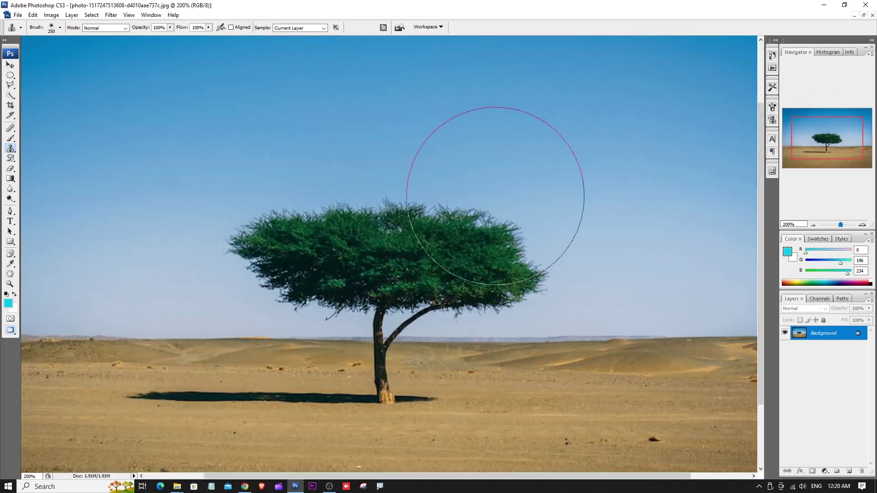
{"action": "key", "text": "ctrl+minus"}
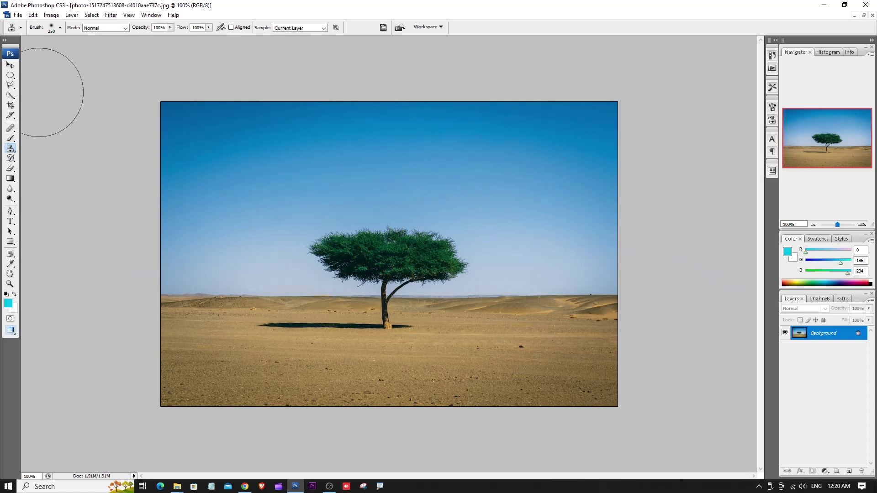
{"action": "left_click", "coordinate": [10, 65]}
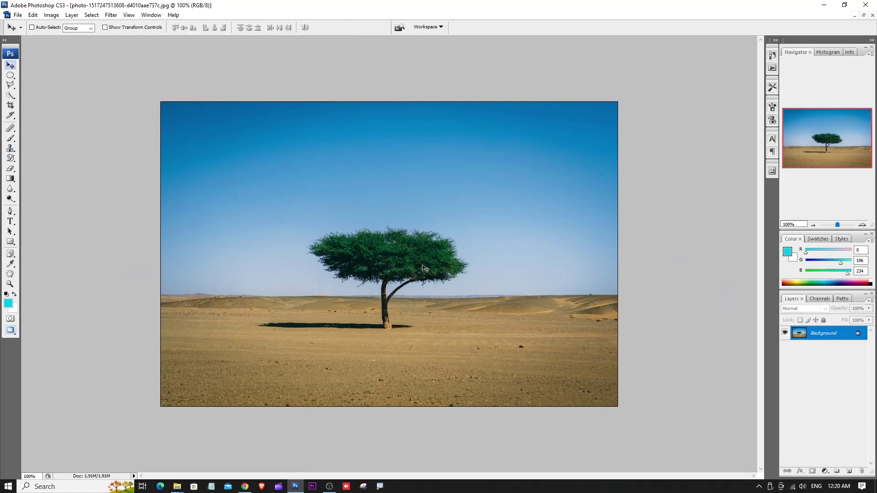
{"action": "right_click", "coordinate": [13, 78]}
{"action": "left_click", "coordinate": [50, 74]}
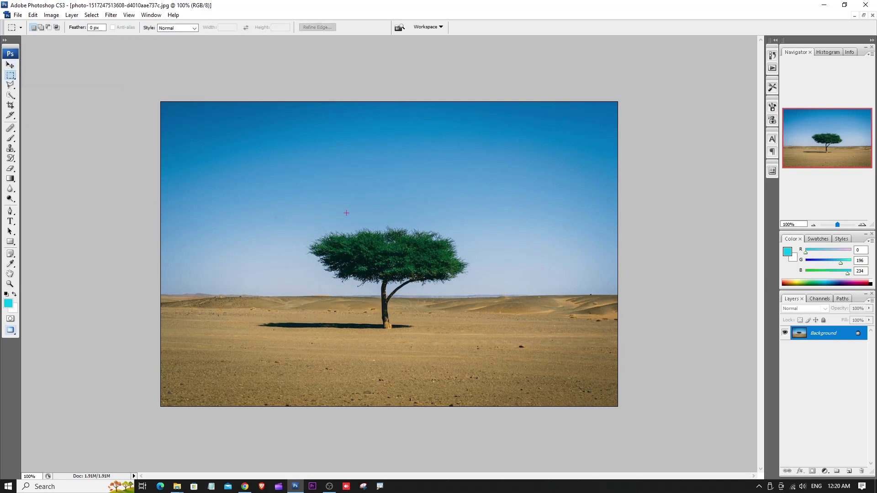
Step: Trial-fill the tree selection with white, undo it, and choose the Eraser tool
{"action": "key", "text": "Delete"}
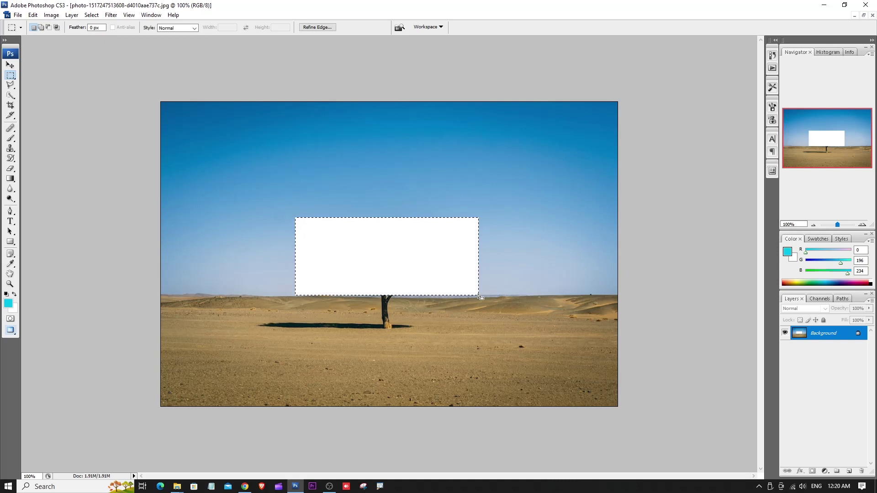
{"action": "key", "text": "ctrl+z"}
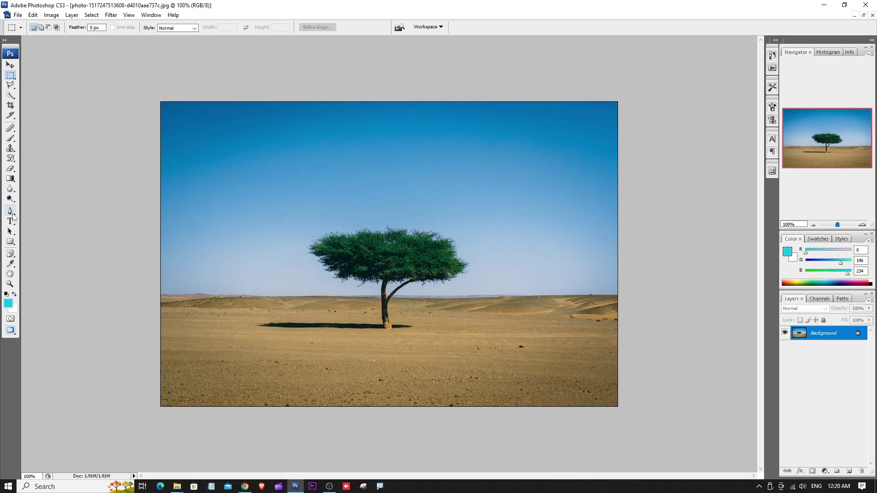
{"action": "left_click", "coordinate": [9, 170]}
Step: Test the standard Eraser on the left half of the tree canopy, then undo the erasure
{"action": "left_click", "coordinate": [50, 170]}
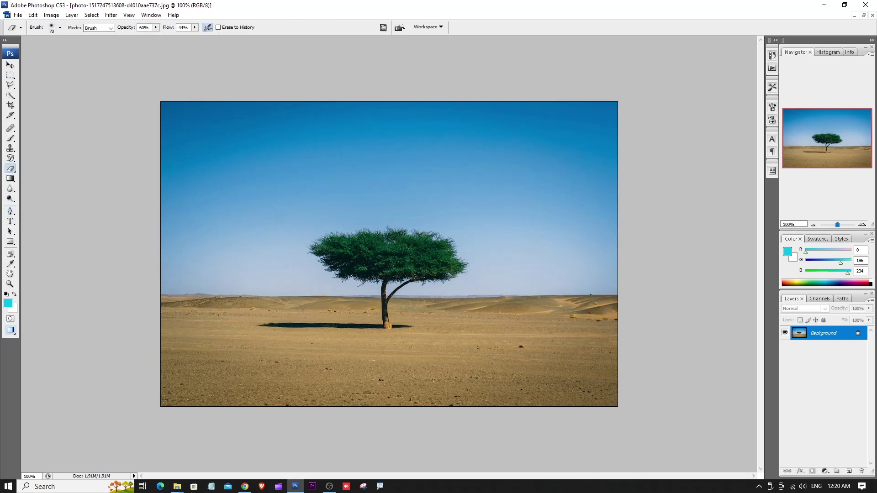
{"action": "left_click", "coordinate": [156, 27]}
{"action": "mouse_move", "coordinate": [384, 242]}
{"action": "left_mouse_down"}
{"action": "mouse_move", "coordinate": [354, 251]}
{"action": "mouse_move", "coordinate": [457, 256]}
{"action": "mouse_move", "coordinate": [388, 233]}
{"action": "mouse_move", "coordinate": [379, 242]}
{"action": "left_mouse_up"}
{"action": "key", "text": "ctrl+z"}
{"action": "key", "text": "ctrl+plus"}
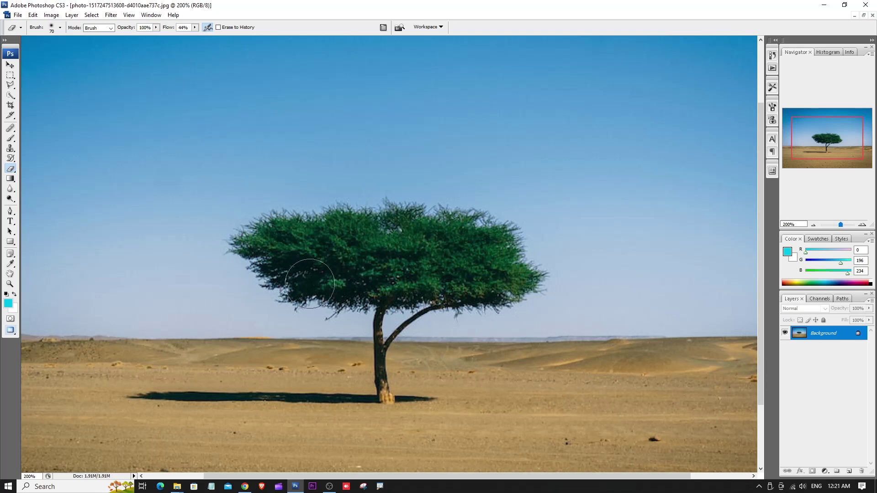
{"action": "key", "text": "ctrl+minus"}
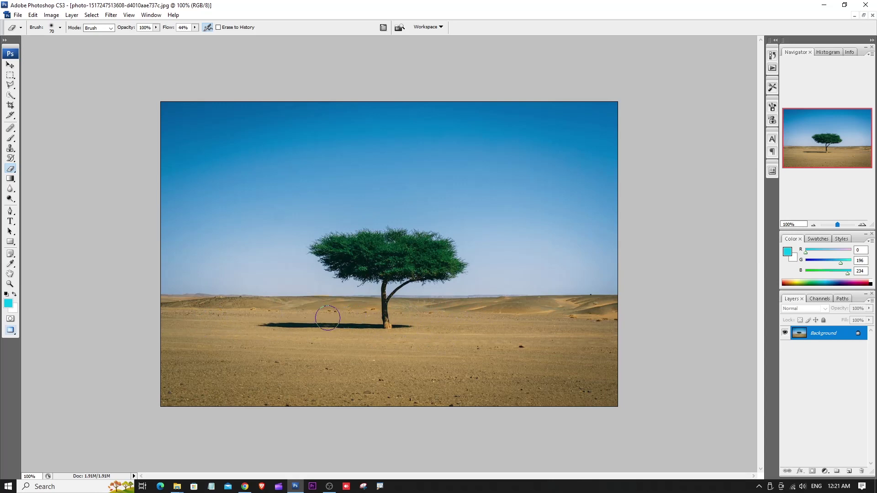
Step: Select the Clone Stamp Tool instead of the Pattern Stamp Tool
{"action": "left_click", "coordinate": [11, 150]}
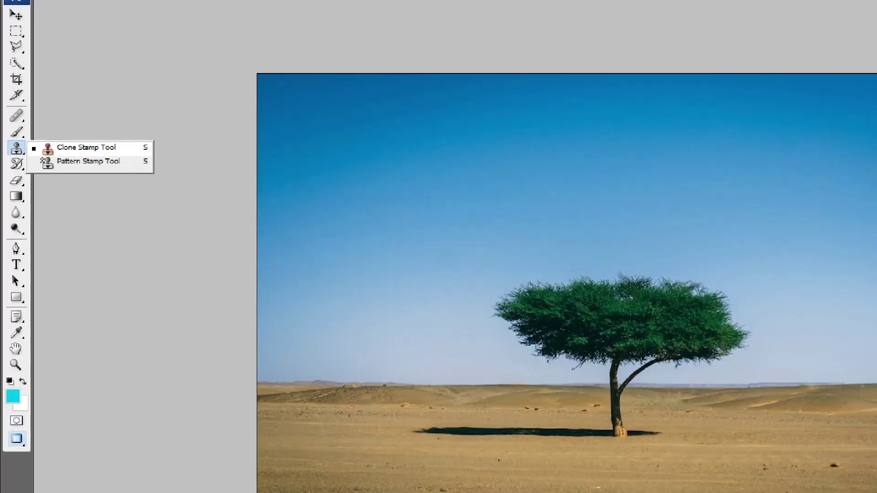
{"action": "left_click", "coordinate": [96, 147]}
{"action": "right_click", "coordinate": [17, 149]}
{"action": "left_click", "coordinate": [59, 147]}
{"action": "key", "text": "ctrl+plus"}
{"action": "key", "text": "ctrl+plus"}
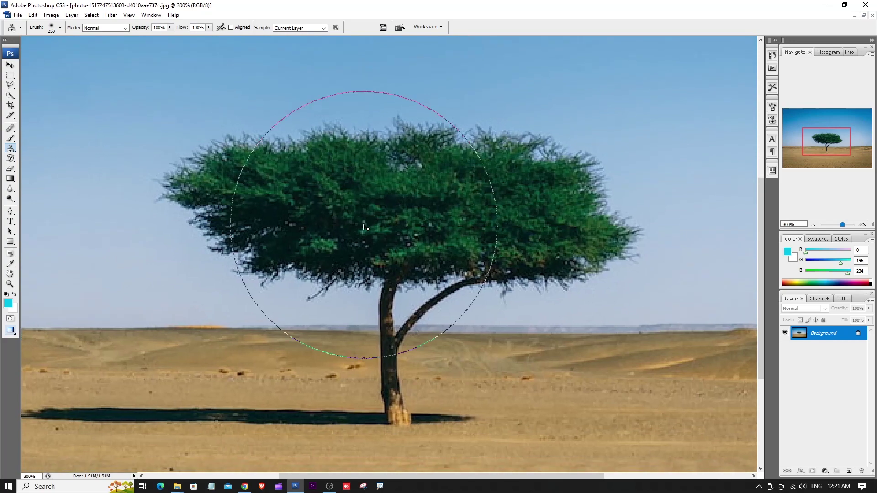
{"action": "key", "text": "ctrl+minus"}
{"action": "key", "text": "ctrl+minus"}
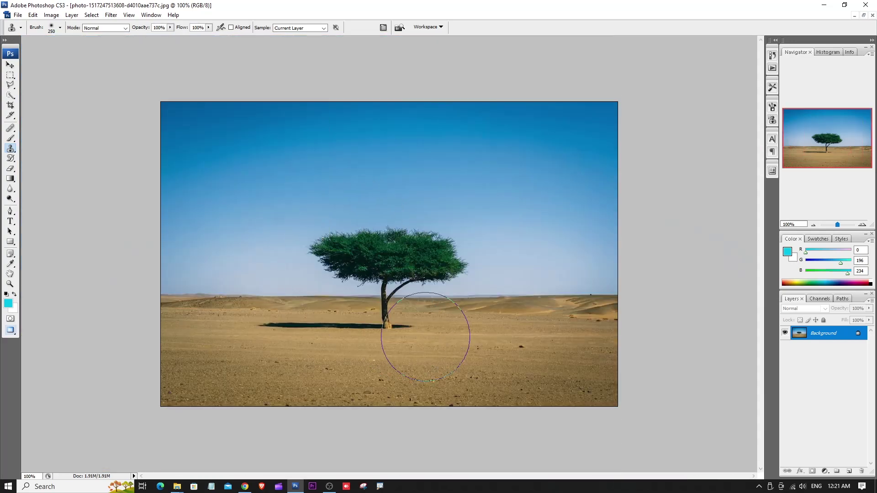
Step: Shrink the Clone Stamp brush with [ and zoom to 200% on the tree
{"action": "key", "text": "bracketleft"}
{"action": "key", "text": "bracketleft"}
{"action": "key", "text": "bracketleft"}
{"action": "key", "text": "bracketleft"}
{"action": "key", "text": "ctrl+plus"}
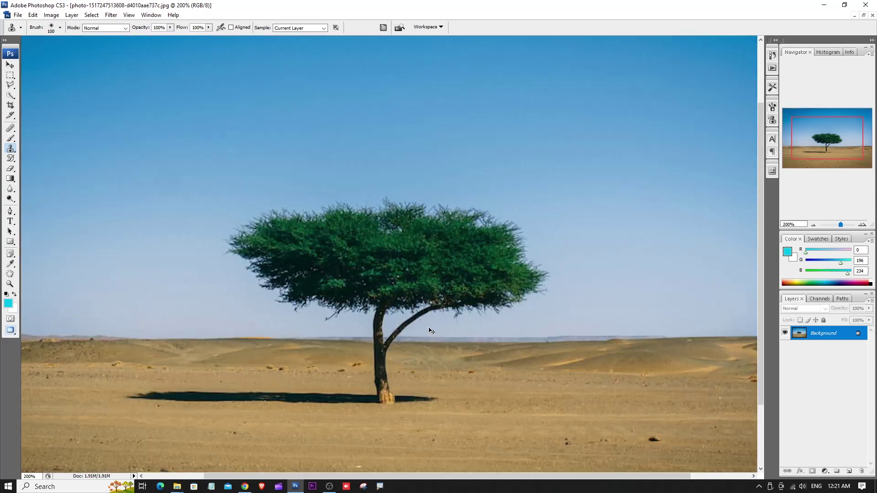
{"action": "key", "text": "ctrl+plus"}
{"action": "scroll", "coordinate": [411, 235], "scroll_direction": "down", "scroll_amount": 3}
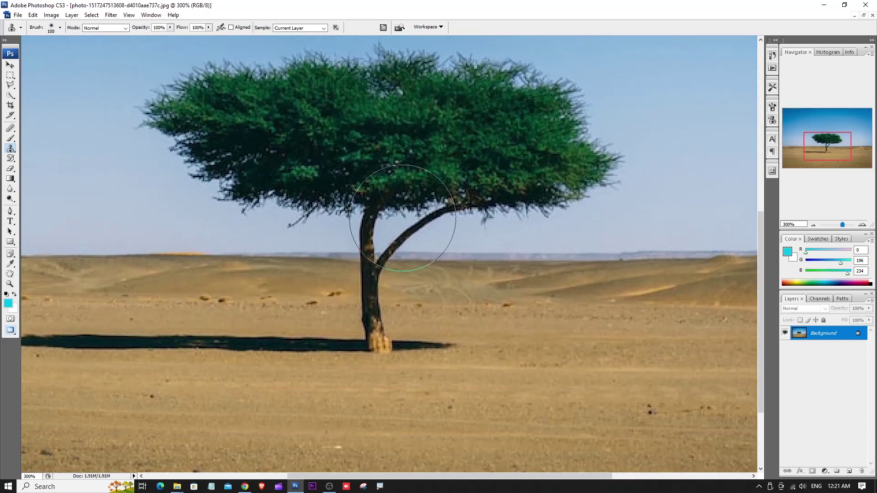
{"action": "key", "text": "ctrl+minus"}
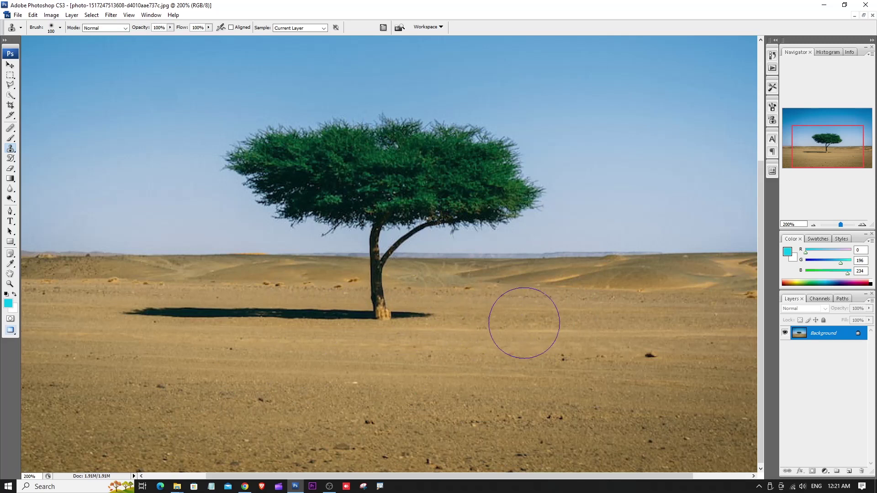
{"action": "key", "text": "bracketleft"}
{"action": "key", "text": "bracketleft"}
Step: Clone clean sand over the right and left parts of the tree's dark shadow
{"action": "left_click_drag", "start_coordinate": [426, 319], "coordinate": [370, 317]}
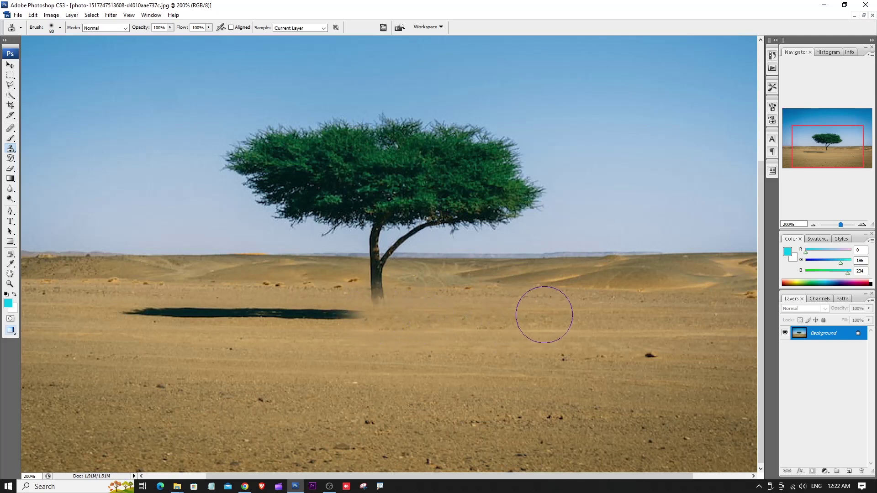
{"action": "left_click_drag", "start_coordinate": [161, 326], "coordinate": [243, 331]}
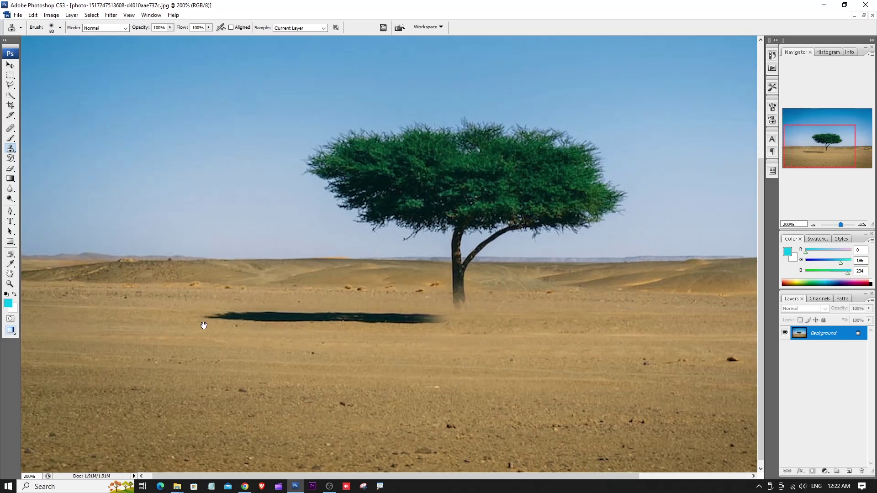
{"action": "left_click", "coordinate": [87, 314], "text": "alt"}
{"action": "left_click_drag", "start_coordinate": [211, 313], "coordinate": [300, 320]}
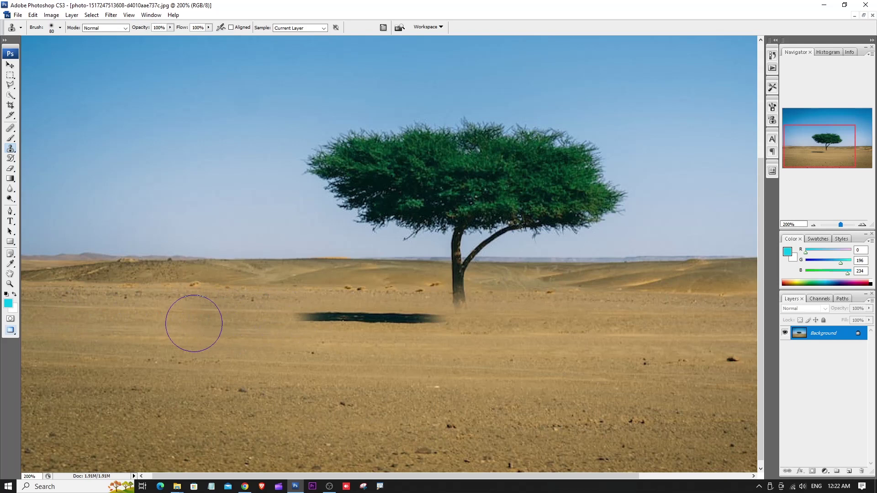
{"action": "left_click", "coordinate": [135, 321], "text": "alt"}
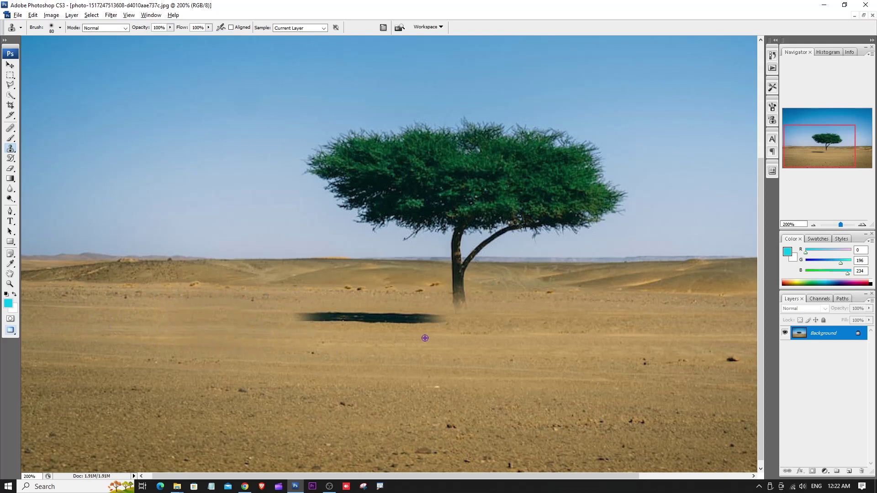
{"action": "mouse_move", "coordinate": [571, 322]}
{"action": "left_mouse_down"}
{"action": "mouse_move", "coordinate": [277, 322]}
{"action": "mouse_move", "coordinate": [232, 334]}
{"action": "mouse_move", "coordinate": [206, 323]}
{"action": "mouse_move", "coordinate": [427, 319]}
{"action": "left_mouse_up"}
Step: Clone sand over the remaining shadow blobs and the trunk base, then zoom out to check
{"action": "left_click", "coordinate": [195, 324], "text": "alt"}
{"action": "left_click_drag", "start_coordinate": [361, 319], "coordinate": [438, 319]}
{"action": "mouse_move", "coordinate": [496, 325]}
{"action": "left_mouse_down"}
{"action": "mouse_move", "coordinate": [391, 334]}
{"action": "mouse_move", "coordinate": [292, 357]}
{"action": "mouse_move", "coordinate": [449, 373]}
{"action": "mouse_move", "coordinate": [494, 337]}
{"action": "mouse_move", "coordinate": [432, 349]}
{"action": "mouse_move", "coordinate": [221, 338]}
{"action": "mouse_move", "coordinate": [460, 324]}
{"action": "mouse_move", "coordinate": [455, 292]}
{"action": "mouse_move", "coordinate": [432, 291]}
{"action": "mouse_move", "coordinate": [551, 292]}
{"action": "left_mouse_up"}
{"action": "left_click", "coordinate": [221, 339], "text": "alt"}
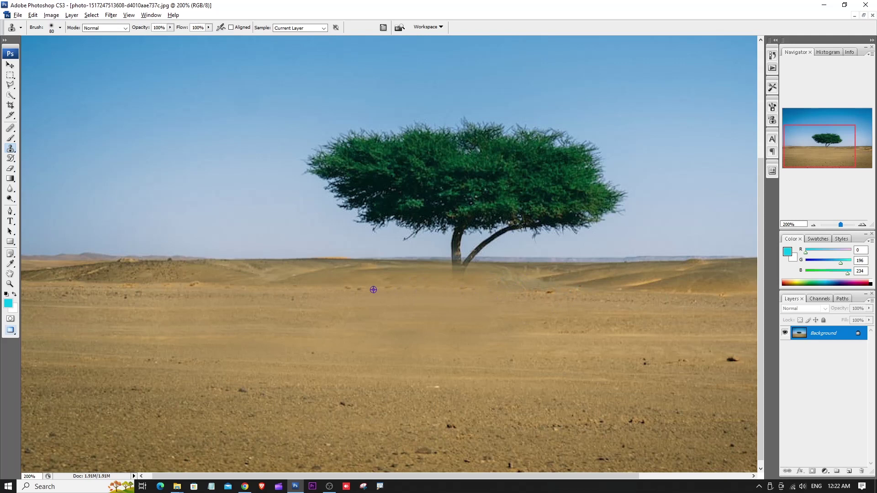
{"action": "left_click", "coordinate": [332, 284], "text": "alt"}
{"action": "left_click_drag", "start_coordinate": [416, 289], "coordinate": [459, 285]}
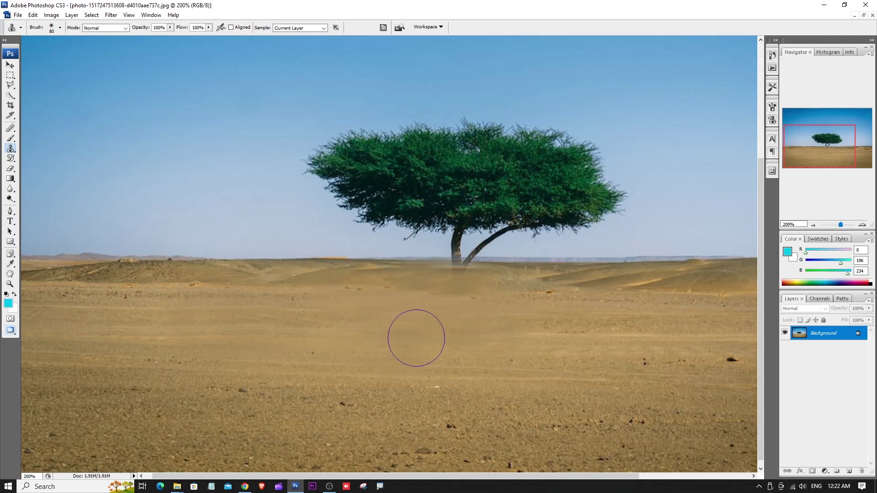
{"action": "key", "text": "ctrl+minus"}
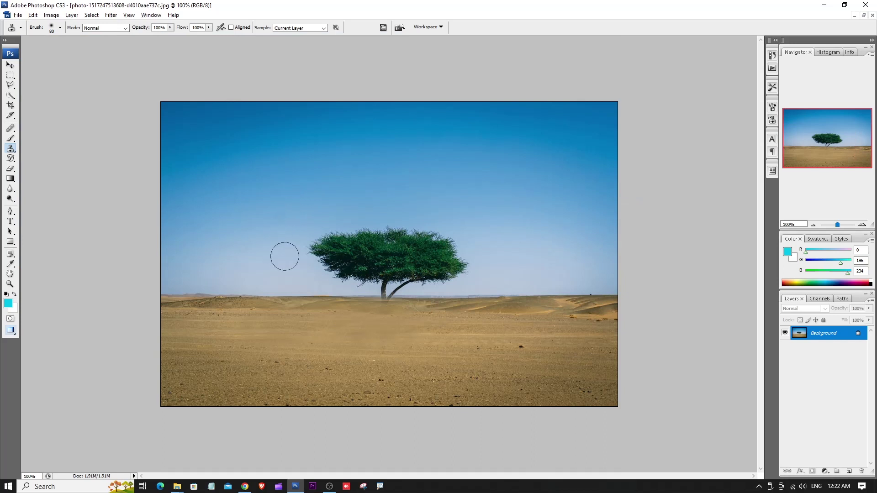
Step: Enlarge the brush to 125 and clone sky over the canopy from both sides of the tree
{"action": "mouse_move", "coordinate": [303, 248]}
{"action": "left_mouse_down"}
{"action": "mouse_move", "coordinate": [356, 253]}
{"action": "mouse_move", "coordinate": [339, 249]}
{"action": "mouse_move", "coordinate": [334, 267]}
{"action": "mouse_move", "coordinate": [357, 269]}
{"action": "mouse_move", "coordinate": [353, 241]}
{"action": "mouse_move", "coordinate": [336, 240]}
{"action": "mouse_move", "coordinate": [379, 233]}
{"action": "left_mouse_up"}
{"action": "key", "text": "bracketright"}
{"action": "left_click", "coordinate": [492, 245], "text": "alt"}
{"action": "mouse_move", "coordinate": [476, 257]}
{"action": "left_mouse_down"}
{"action": "mouse_move", "coordinate": [436, 270]}
{"action": "mouse_move", "coordinate": [442, 247]}
{"action": "mouse_move", "coordinate": [427, 242]}
{"action": "mouse_move", "coordinate": [388, 243]}
{"action": "mouse_move", "coordinate": [393, 258]}
{"action": "mouse_move", "coordinate": [436, 262]}
{"action": "left_mouse_up"}
{"action": "left_click", "coordinate": [285, 248], "text": "alt"}
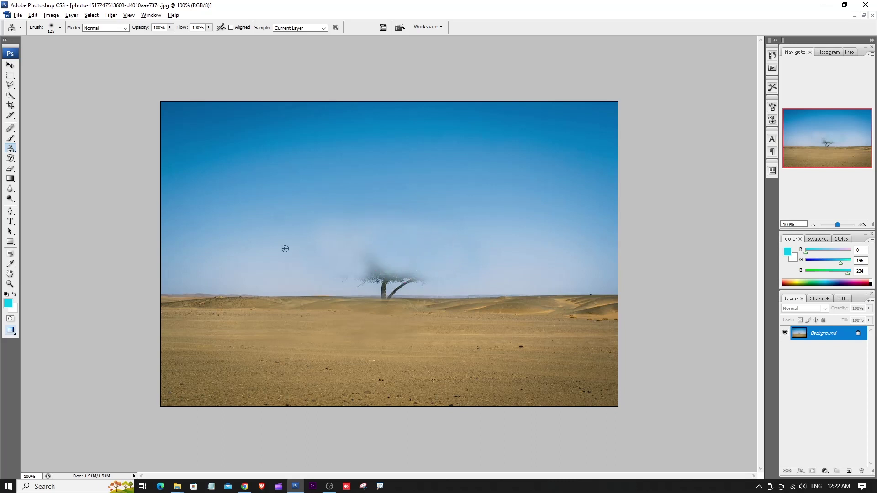
{"action": "mouse_move", "coordinate": [339, 271]}
{"action": "left_mouse_down"}
{"action": "mouse_move", "coordinate": [427, 272]}
{"action": "mouse_move", "coordinate": [364, 268]}
{"action": "left_mouse_up"}
Step: Zoom in, shrink the brush to 60, and clone sky and sand over the lower trunk
{"action": "key", "text": "ctrl+plus"}
{"action": "key", "text": "ctrl+plus"}
{"action": "key", "text": "ctrl+plus"}
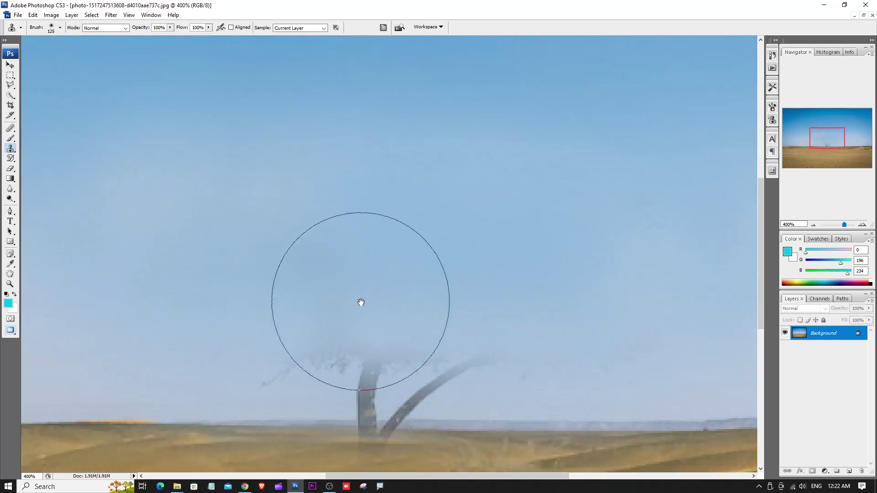
{"action": "left_click_drag", "start_coordinate": [361, 302], "coordinate": [366, 174]}
{"action": "key", "text": "bracketleft"}
{"action": "key", "text": "bracketleft"}
{"action": "key", "text": "bracketleft"}
{"action": "key", "text": "bracketleft"}
{"action": "key", "text": "bracketleft"}
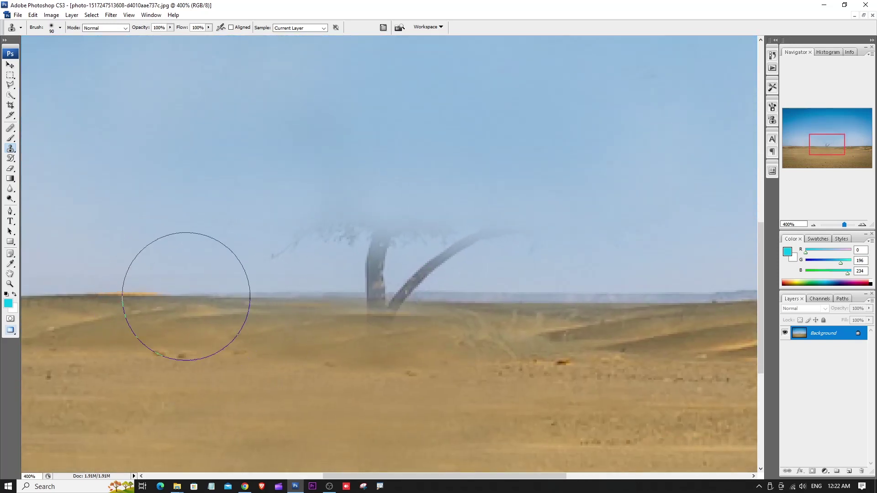
{"action": "left_click", "coordinate": [211, 291], "text": "alt"}
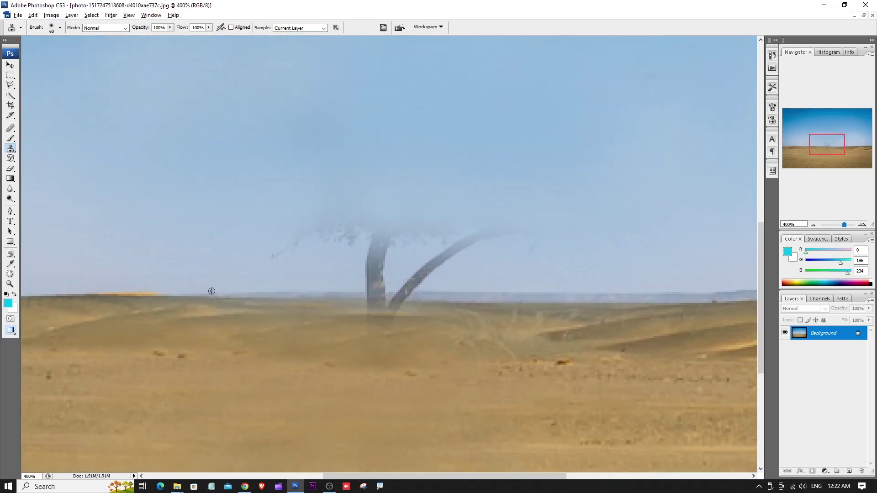
{"action": "left_click", "coordinate": [292, 290]}
{"action": "mouse_move", "coordinate": [292, 290]}
{"action": "left_mouse_down"}
{"action": "mouse_move", "coordinate": [409, 293]}
{"action": "mouse_move", "coordinate": [456, 309]}
{"action": "left_mouse_up"}
Step: Clone sky over the remaining canopy, upright trunk and curved branch, then zoom out to 100%
{"action": "left_click", "coordinate": [164, 192], "text": "alt"}
{"action": "mouse_move", "coordinate": [263, 231]}
{"action": "left_mouse_down"}
{"action": "mouse_move", "coordinate": [360, 231]}
{"action": "mouse_move", "coordinate": [417, 245]}
{"action": "mouse_move", "coordinate": [407, 248]}
{"action": "left_mouse_up"}
{"action": "left_click", "coordinate": [644, 219], "text": "alt"}
{"action": "left_click", "coordinate": [549, 229]}
{"action": "left_click", "coordinate": [479, 239]}
{"action": "left_click", "coordinate": [454, 241]}
{"action": "key", "text": "bracketleft"}
{"action": "key", "text": "bracketleft"}
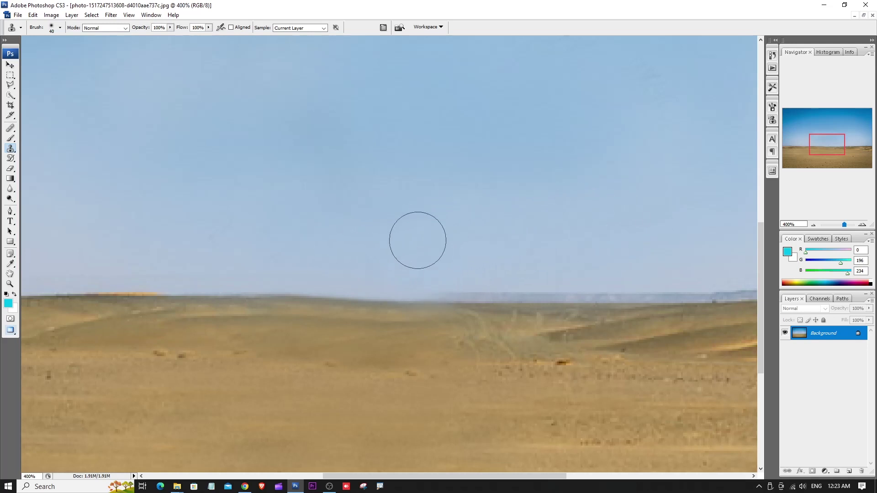
{"action": "key", "text": "ctrl+minus"}
{"action": "key", "text": "ctrl+minus"}
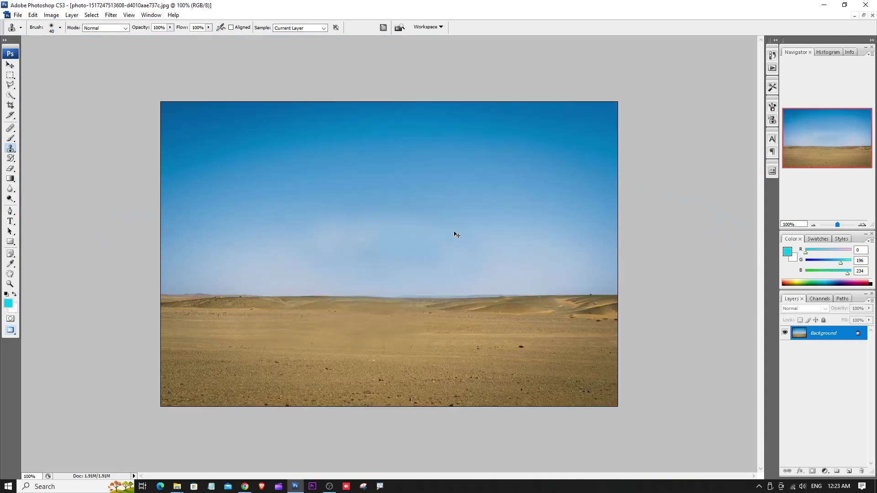
{"action": "key", "text": "ctrl+minus"}
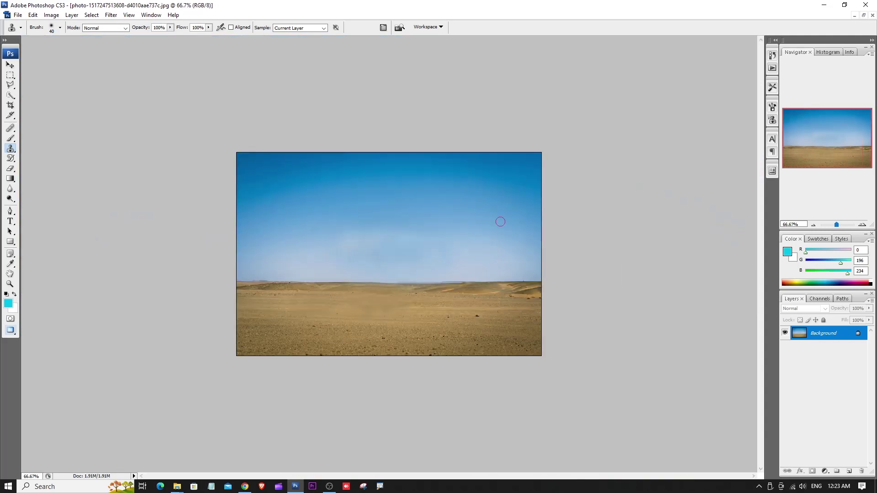
Step: Check the edited desert photo at several zoom levels, cycle the screen mode, and move its window up-left
{"action": "key", "text": "ctrl+plus"}
{"action": "key", "text": "ctrl+minus"}
{"action": "key", "text": "ctrl+plus"}
{"action": "key", "text": "ctrl+plus"}
{"action": "key", "text": "ctrl+minus"}
{"action": "key", "text": "ctrl+minus"}
{"action": "key", "text": "f"}
{"action": "key", "text": "f"}
{"action": "key", "text": "f"}
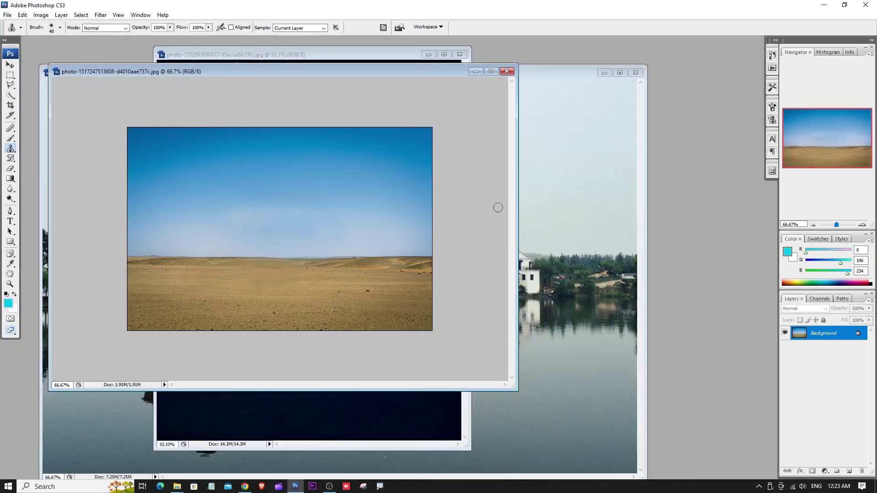
{"action": "left_click_drag", "start_coordinate": [422, 72], "coordinate": [400, 64]}
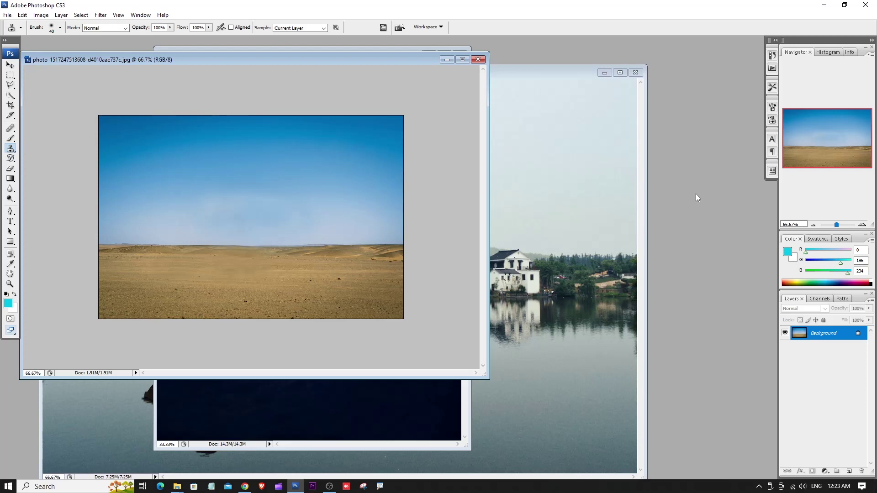
Step: Open re_salute_22oct_landscape_thumb_kannada.jpg and make it fill the workspace
{"action": "key", "text": "ctrl+o"}
{"action": "scroll", "coordinate": [556, 152], "scroll_direction": "down", "scroll_amount": 3}
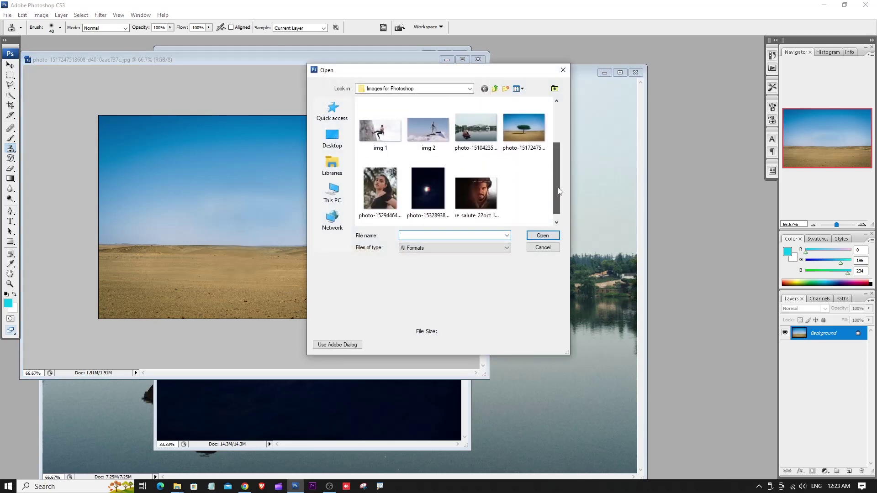
{"action": "left_click", "coordinate": [475, 183]}
{"action": "left_click", "coordinate": [556, 239]}
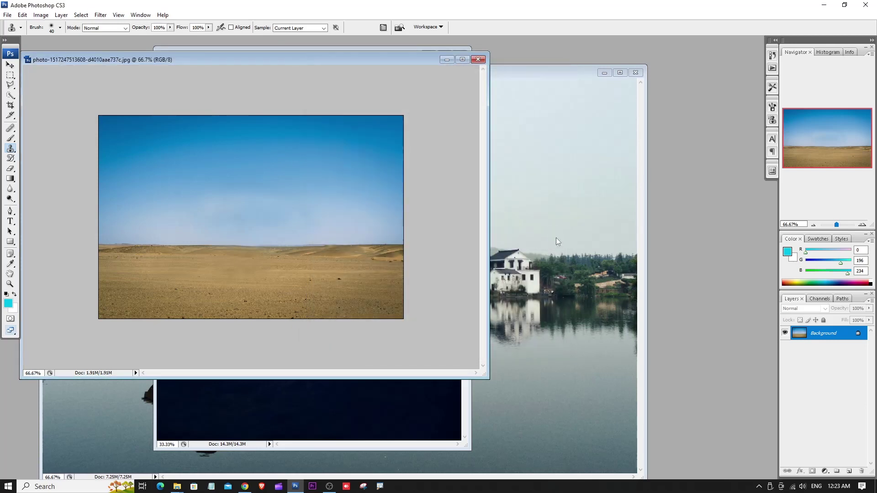
{"action": "key", "text": "f"}
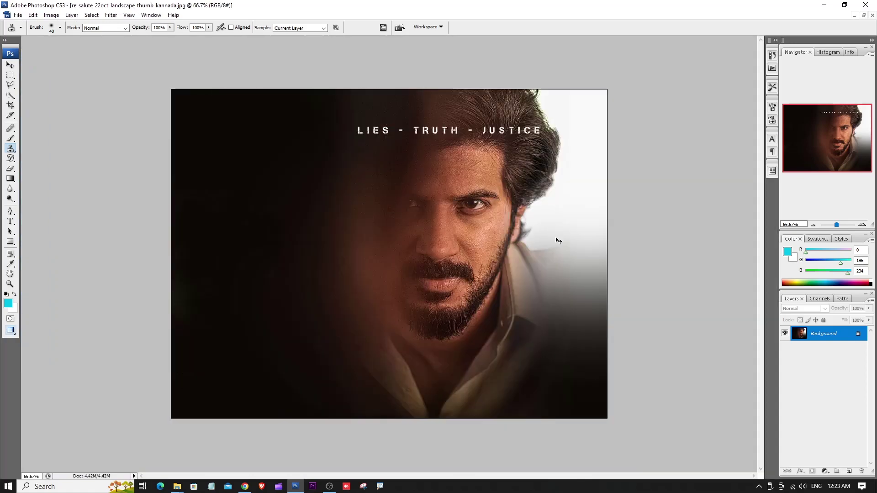
{"action": "key", "text": "ctrl+plus"}
{"action": "key", "text": "ctrl+plus"}
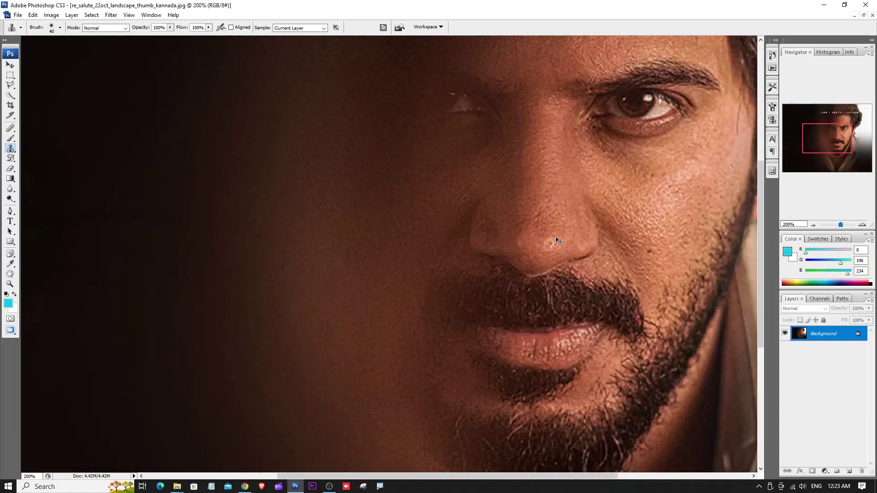
{"action": "key", "text": "ctrl+minus"}
{"action": "left_click_drag", "start_coordinate": [465, 181], "coordinate": [465, 210]}
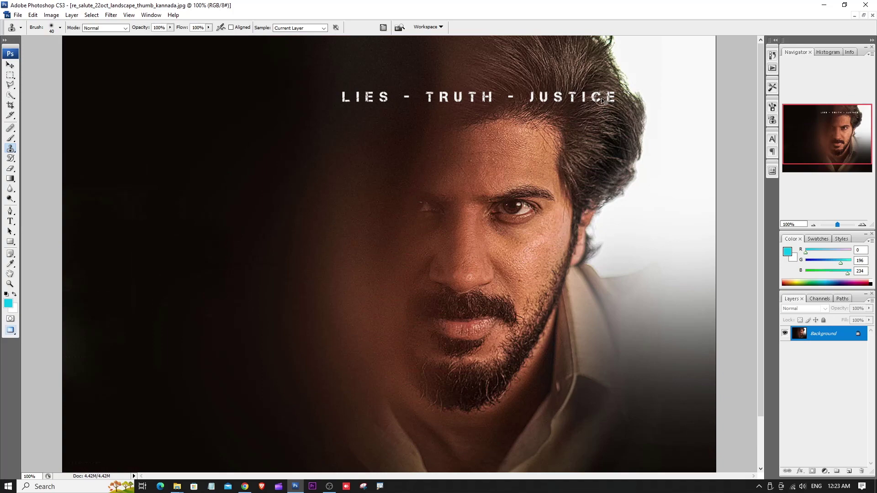
{"action": "key", "text": "ctrl+plus"}
{"action": "left_click_drag", "start_coordinate": [600, 104], "coordinate": [440, 249]}
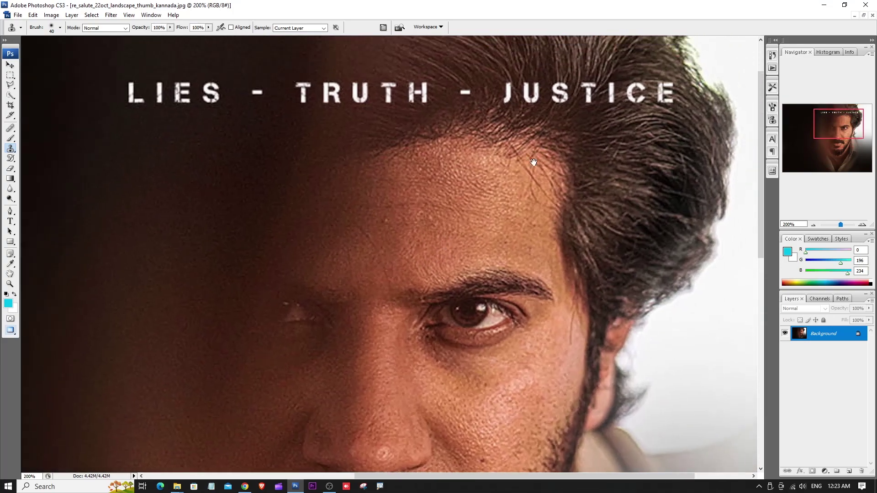
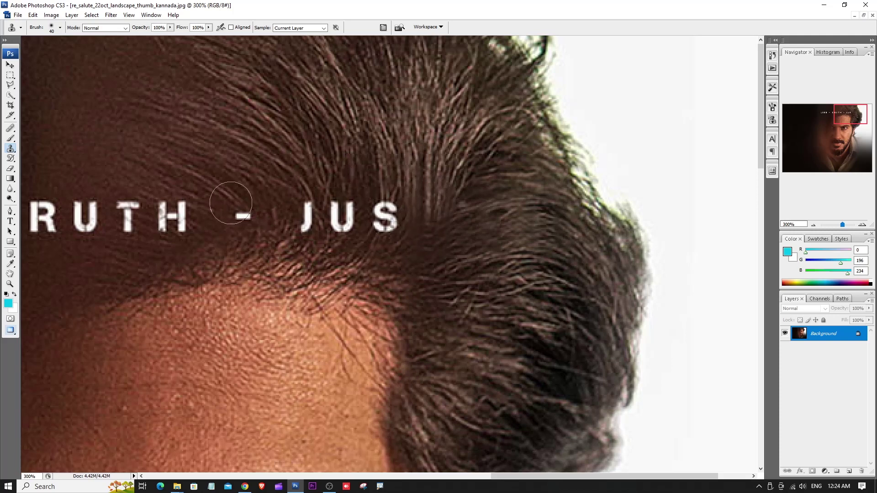
Step: Clone hair texture over the dash and the J and U of JUS
{"action": "left_click_drag", "start_coordinate": [231, 203], "coordinate": [242, 214]}
{"action": "key", "text": "ctrl+z"}
{"action": "left_click", "coordinate": [270, 195], "text": "alt"}
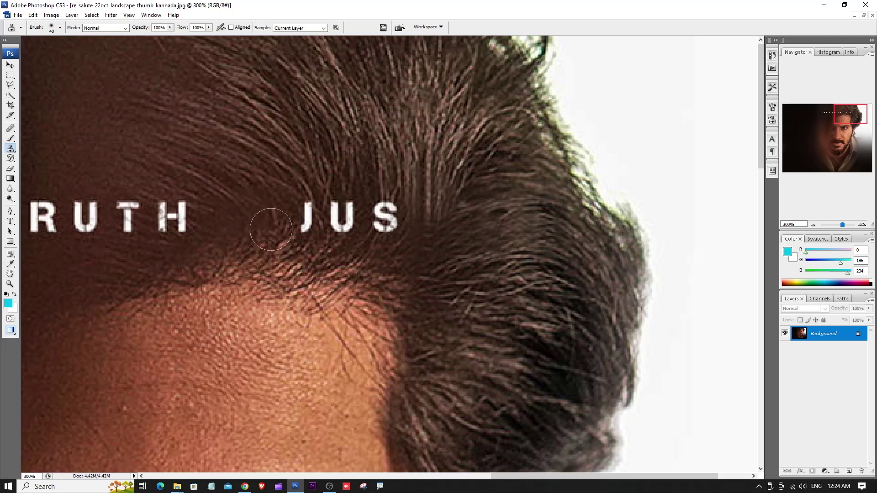
{"action": "left_click", "coordinate": [265, 198], "text": "alt"}
{"action": "mouse_move", "coordinate": [310, 213]}
{"action": "left_mouse_down"}
{"action": "mouse_move", "coordinate": [295, 214]}
{"action": "mouse_move", "coordinate": [320, 209]}
{"action": "mouse_move", "coordinate": [343, 221]}
{"action": "mouse_move", "coordinate": [337, 199]}
{"action": "left_mouse_up"}
Step: Cover the remaining S with hair, blend the patched strands, and zoom out
{"action": "mouse_move", "coordinate": [384, 223]}
{"action": "left_mouse_down"}
{"action": "mouse_move", "coordinate": [386, 204]}
{"action": "mouse_move", "coordinate": [385, 245]}
{"action": "mouse_move", "coordinate": [406, 212]}
{"action": "left_mouse_up"}
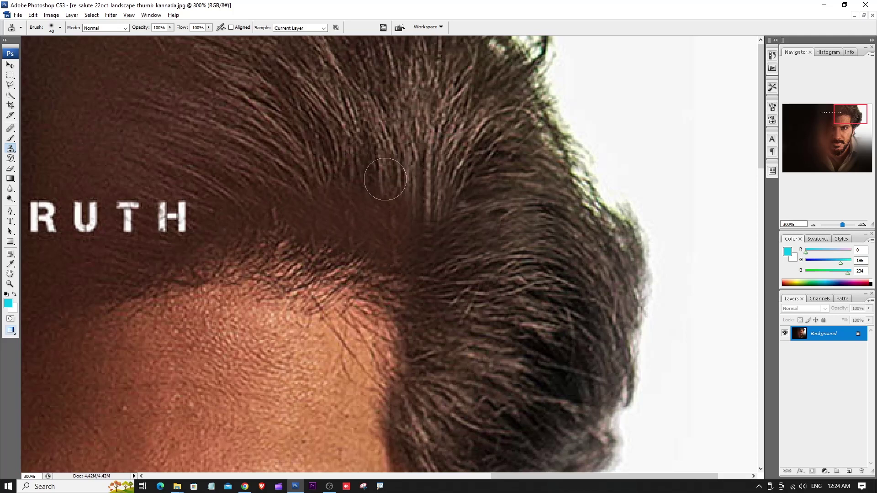
{"action": "mouse_move", "coordinate": [385, 179]}
{"action": "left_mouse_down"}
{"action": "mouse_move", "coordinate": [392, 239]}
{"action": "mouse_move", "coordinate": [373, 240]}
{"action": "left_mouse_up"}
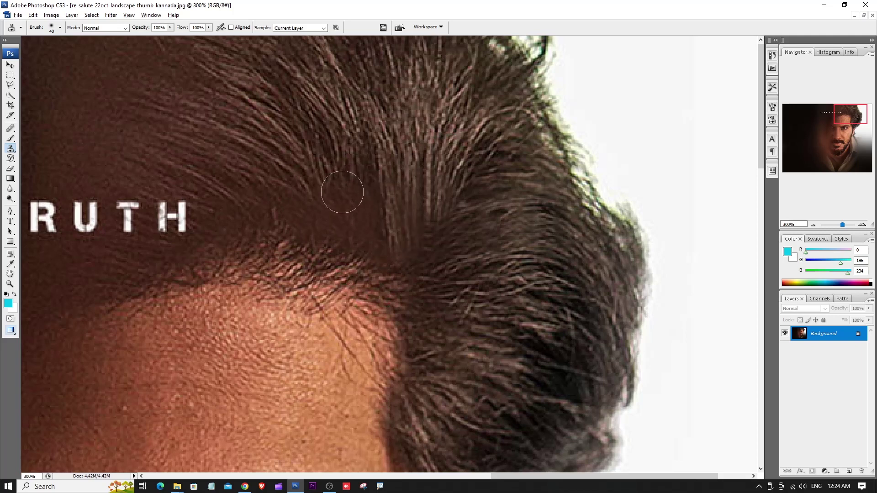
{"action": "left_click_drag", "start_coordinate": [342, 192], "coordinate": [354, 231]}
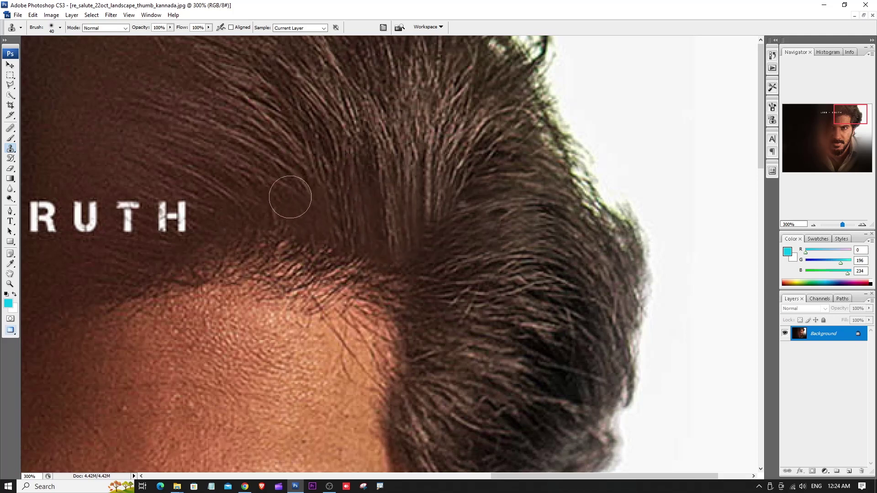
{"action": "mouse_move", "coordinate": [290, 197]}
{"action": "left_mouse_down"}
{"action": "mouse_move", "coordinate": [309, 219]}
{"action": "mouse_move", "coordinate": [270, 186]}
{"action": "left_mouse_up"}
{"action": "key", "text": "ctrl+minus"}
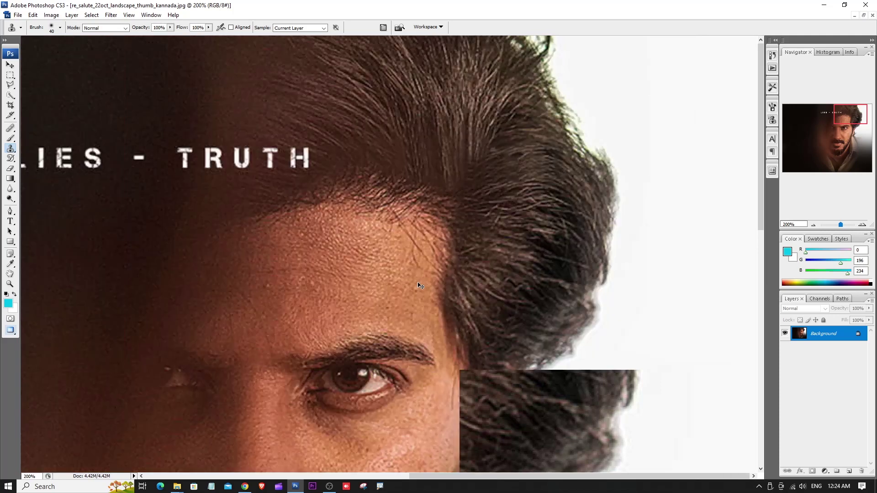
{"action": "key", "text": "ctrl+minus"}
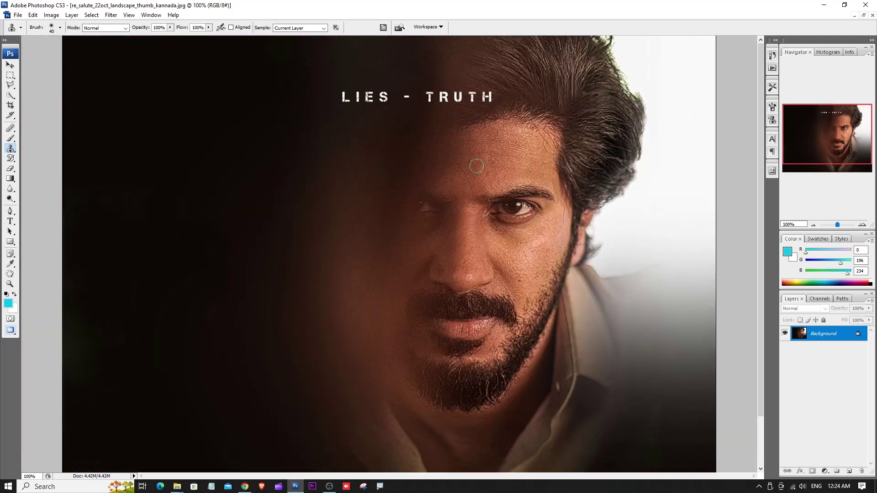
Step: Zoom to 300% and clone dark background over the L and S of LIES
{"action": "key", "text": "ctrl+plus"}
{"action": "key", "text": "ctrl+plus"}
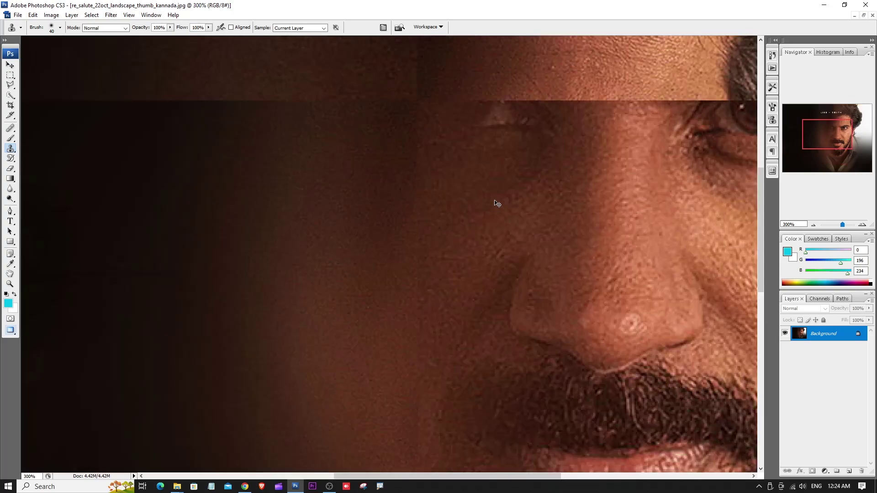
{"action": "left_click_drag", "start_coordinate": [511, 142], "coordinate": [410, 373]}
{"action": "left_click_drag", "start_coordinate": [415, 211], "coordinate": [417, 413]}
{"action": "left_click_drag", "start_coordinate": [373, 307], "coordinate": [465, 315]}
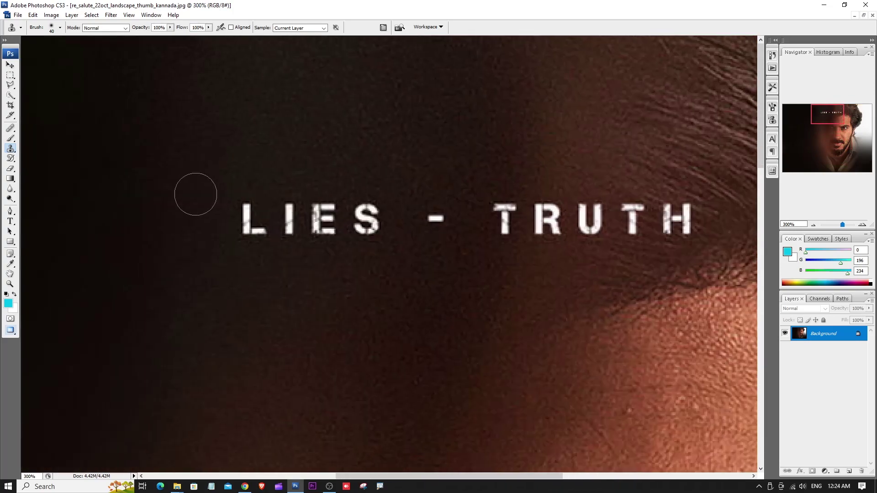
{"action": "left_click", "coordinate": [211, 215], "text": "alt"}
{"action": "mouse_move", "coordinate": [241, 212]}
{"action": "left_mouse_down"}
{"action": "mouse_move", "coordinate": [254, 233]}
{"action": "mouse_move", "coordinate": [239, 207]}
{"action": "mouse_move", "coordinate": [260, 224]}
{"action": "mouse_move", "coordinate": [281, 185]}
{"action": "mouse_move", "coordinate": [286, 239]}
{"action": "mouse_move", "coordinate": [288, 197]}
{"action": "mouse_move", "coordinate": [243, 235]}
{"action": "mouse_move", "coordinate": [293, 212]}
{"action": "mouse_move", "coordinate": [318, 185]}
{"action": "mouse_move", "coordinate": [327, 232]}
{"action": "left_mouse_up"}
{"action": "left_click", "coordinate": [313, 165], "text": "alt"}
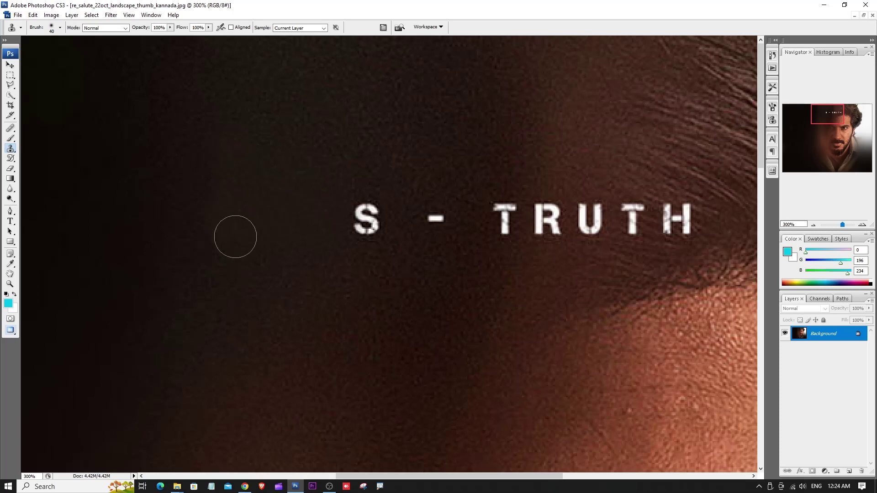
{"action": "left_click", "coordinate": [374, 170], "text": "alt"}
{"action": "mouse_move", "coordinate": [363, 215]}
{"action": "left_mouse_down"}
{"action": "mouse_move", "coordinate": [364, 234]}
{"action": "mouse_move", "coordinate": [369, 210]}
{"action": "mouse_move", "coordinate": [377, 234]}
{"action": "mouse_move", "coordinate": [431, 187]}
{"action": "mouse_move", "coordinate": [439, 223]}
{"action": "mouse_move", "coordinate": [331, 238]}
{"action": "left_mouse_up"}
Step: Paint dark background over the T, R and U of TRUTH, undoing stray blotches
{"action": "left_click", "coordinate": [432, 183], "text": "alt"}
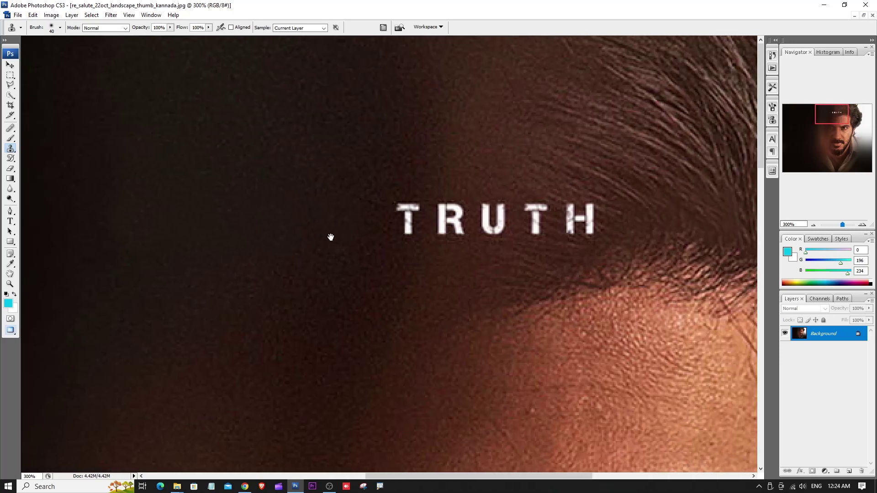
{"action": "mouse_move", "coordinate": [414, 174]}
{"action": "left_mouse_down"}
{"action": "mouse_move", "coordinate": [407, 230]}
{"action": "mouse_move", "coordinate": [409, 211]}
{"action": "mouse_move", "coordinate": [440, 163]}
{"action": "mouse_move", "coordinate": [445, 224]}
{"action": "left_mouse_up"}
{"action": "key", "text": "ctrl+alt+z"}
{"action": "key", "text": "ctrl+alt+z"}
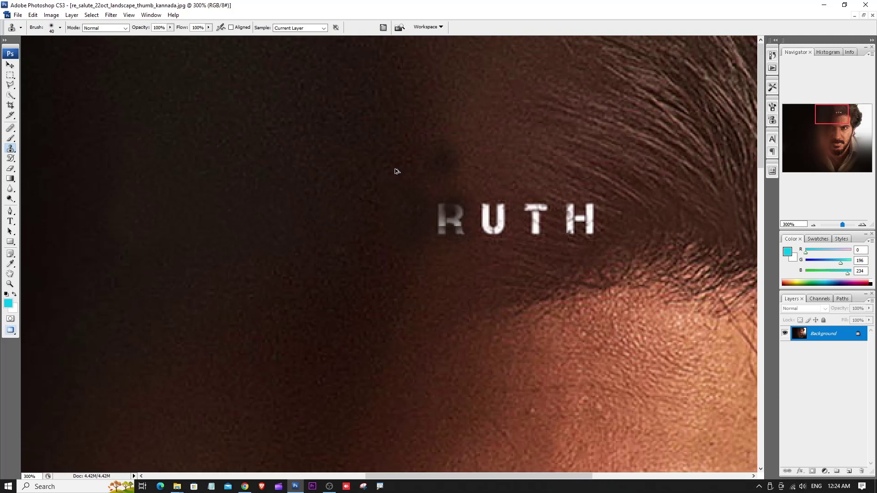
{"action": "key", "text": "ctrl+alt+z"}
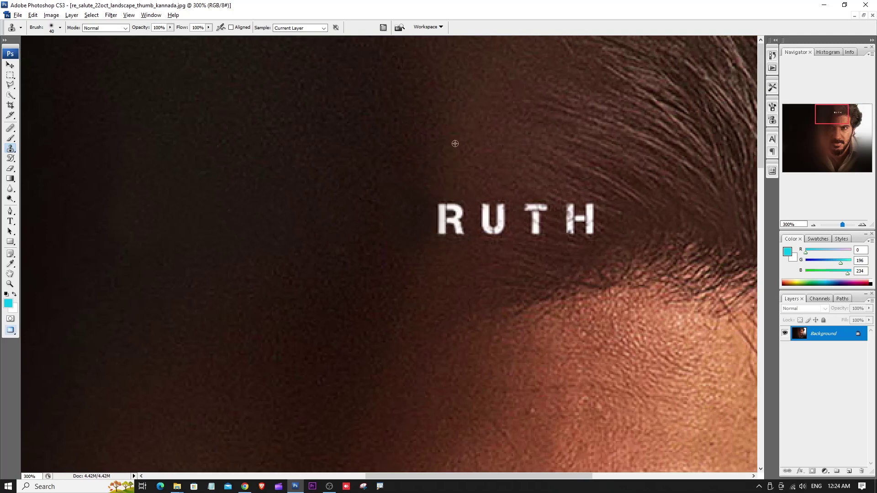
{"action": "left_click", "coordinate": [455, 144], "text": "alt"}
{"action": "left_click_drag", "start_coordinate": [445, 206], "coordinate": [448, 225]}
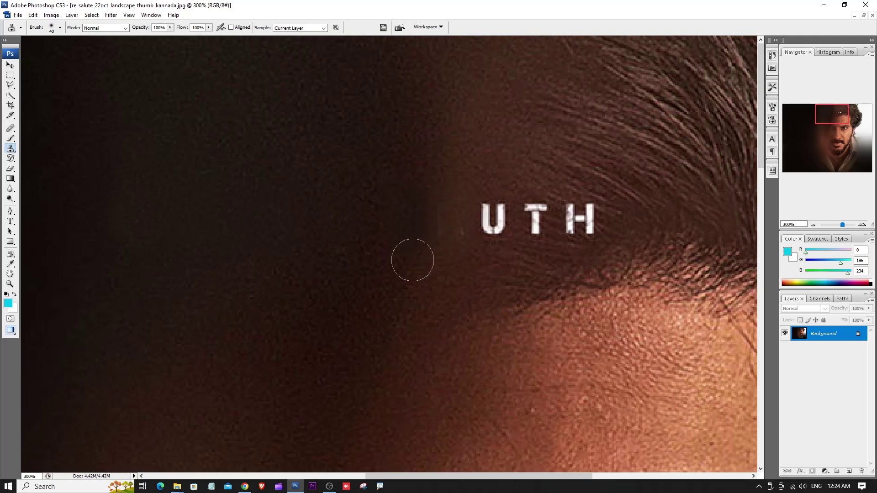
{"action": "left_click", "coordinate": [409, 206], "text": "alt"}
{"action": "left_click_drag", "start_coordinate": [441, 220], "coordinate": [455, 227]}
{"action": "key", "text": "ctrl+alt+z"}
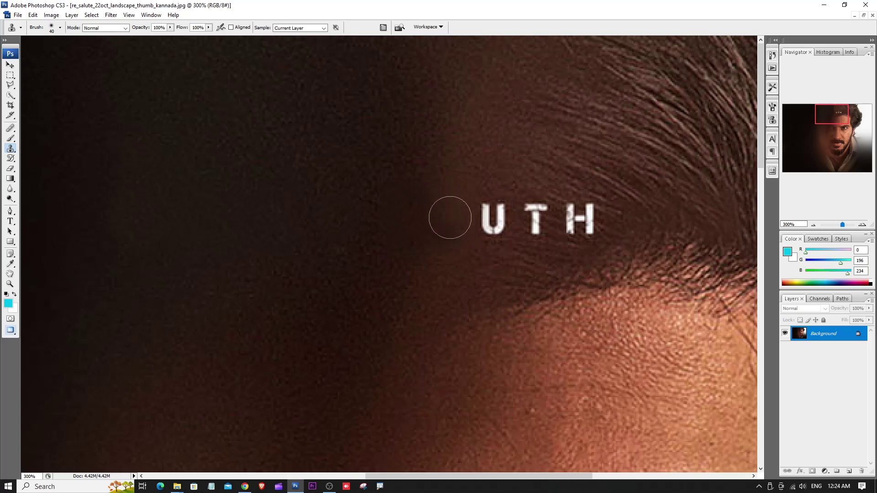
{"action": "left_click", "coordinate": [491, 262], "text": "alt"}
{"action": "left_click_drag", "start_coordinate": [493, 242], "coordinate": [489, 207]}
Step: Dab hair texture over the H, cover the last T, and zoom out
{"action": "key", "text": "space"}
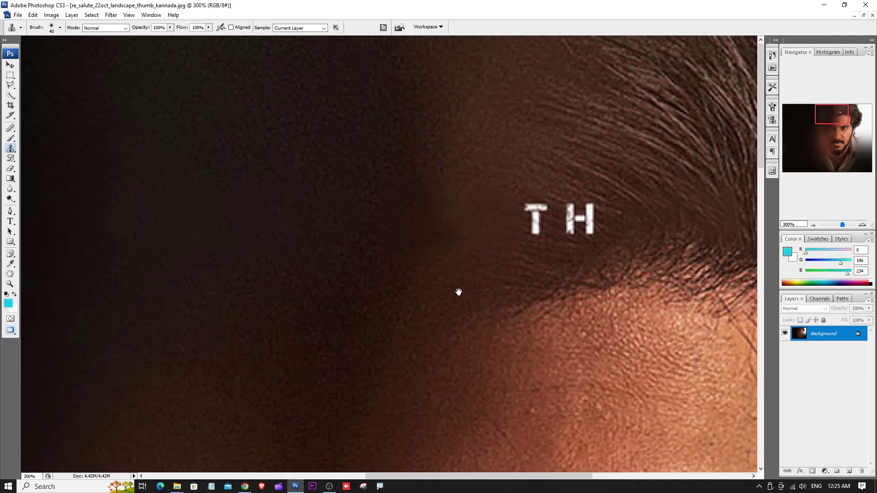
{"action": "left_click_drag", "start_coordinate": [459, 292], "coordinate": [295, 295]}
{"action": "left_click", "coordinate": [464, 229], "text": "alt"}
{"action": "left_click", "coordinate": [439, 230]}
{"action": "left_click", "coordinate": [431, 227]}
{"action": "left_click", "coordinate": [421, 220]}
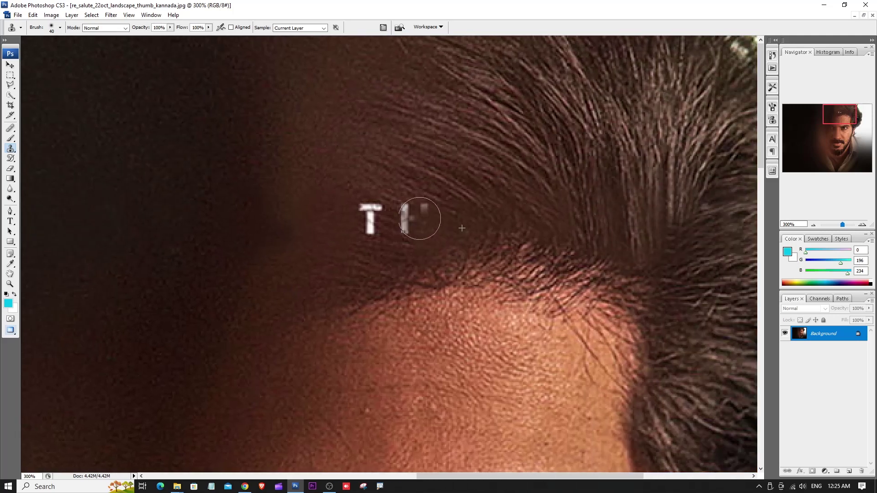
{"action": "left_click", "coordinate": [410, 213]}
{"action": "left_click", "coordinate": [411, 205]}
{"action": "left_click", "coordinate": [413, 223]}
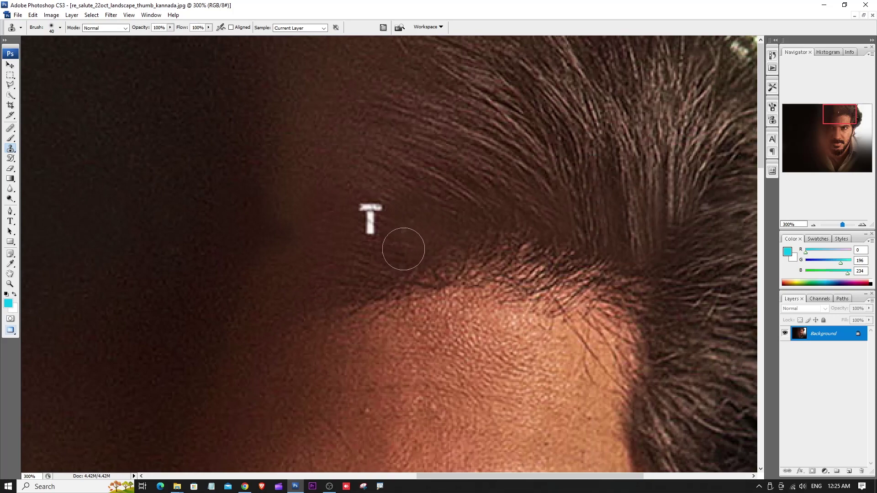
{"action": "left_click", "coordinate": [382, 173], "text": "alt"}
{"action": "mouse_move", "coordinate": [372, 203]}
{"action": "left_mouse_down"}
{"action": "mouse_move", "coordinate": [367, 234]}
{"action": "mouse_move", "coordinate": [372, 196]}
{"action": "left_mouse_up"}
{"action": "key", "text": "ctrl+minus"}
{"action": "key", "text": "ctrl+minus"}
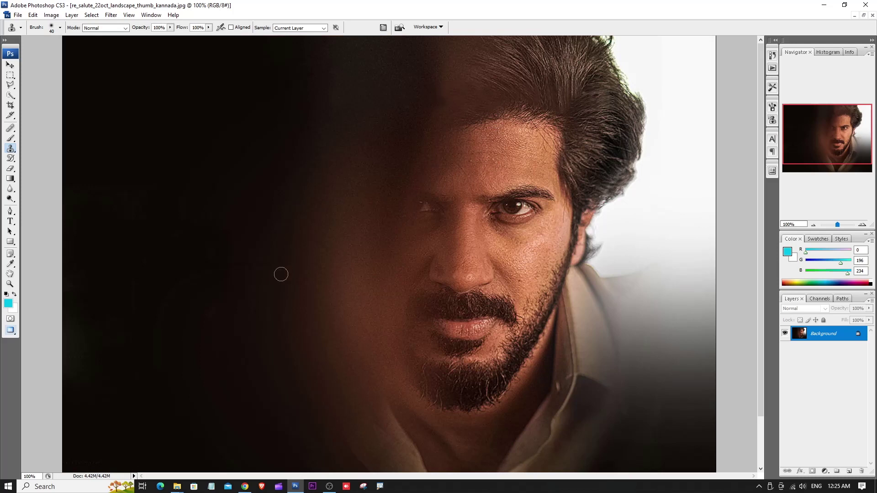
{"action": "key", "text": "ctrl+minus"}
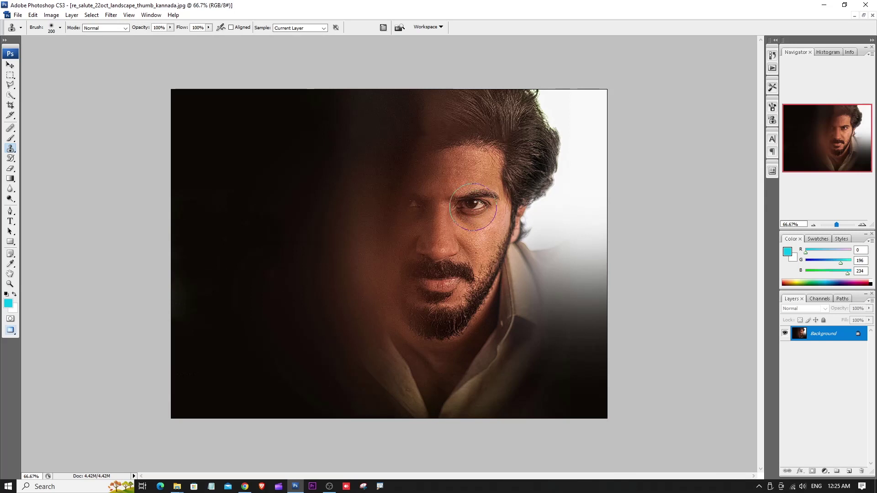
{"action": "mouse_move", "coordinate": [279, 204]}
{"action": "left_mouse_down"}
{"action": "mouse_move", "coordinate": [260, 204]}
{"action": "mouse_move", "coordinate": [287, 204]}
{"action": "mouse_move", "coordinate": [270, 206]}
{"action": "mouse_move", "coordinate": [201, 274]}
{"action": "mouse_move", "coordinate": [260, 215]}
{"action": "mouse_move", "coordinate": [238, 197]}
{"action": "mouse_move", "coordinate": [219, 280]}
{"action": "mouse_move", "coordinate": [224, 215]}
{"action": "mouse_move", "coordinate": [211, 166]}
{"action": "mouse_move", "coordinate": [271, 229]}
{"action": "mouse_move", "coordinate": [297, 242]}
{"action": "left_mouse_up"}
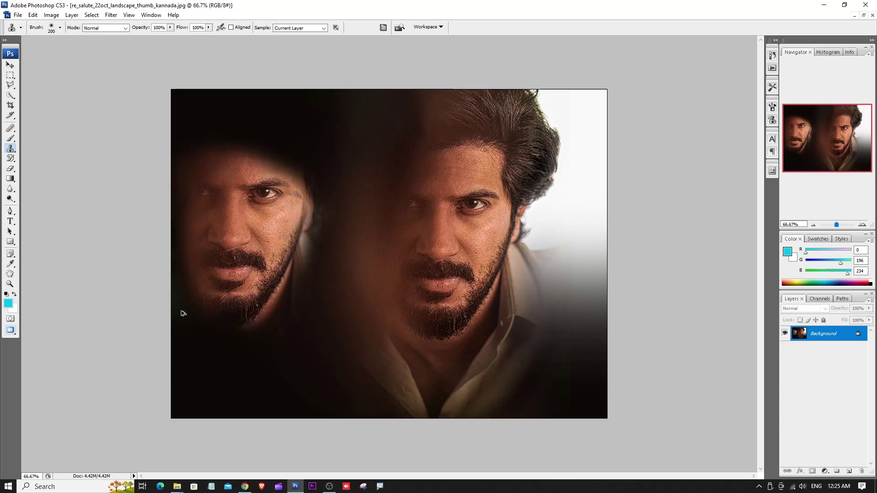
{"action": "key", "text": "ctrl+alt+z"}
{"action": "key", "text": "ctrl+alt+z"}
{"action": "mouse_move", "coordinate": [230, 148]}
{"action": "left_mouse_down"}
{"action": "mouse_move", "coordinate": [215, 137]}
{"action": "mouse_move", "coordinate": [180, 146]}
{"action": "mouse_move", "coordinate": [197, 160]}
{"action": "left_mouse_up"}
{"action": "left_click_drag", "start_coordinate": [213, 226], "coordinate": [222, 234]}
{"action": "key", "text": "ctrl+alt+z"}
{"action": "key", "text": "ctrl+alt+z"}
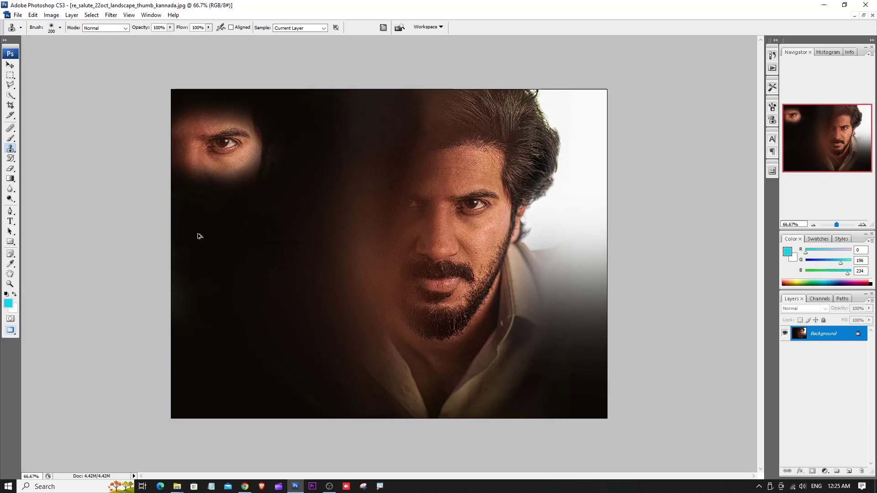
Step: Set the Clone Source rotation angle to 50°
{"action": "left_click", "coordinate": [163, 15]}
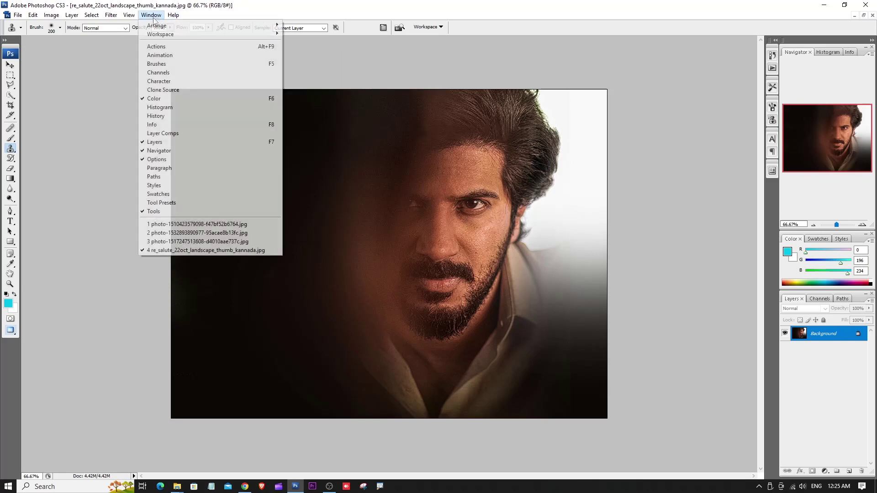
{"action": "left_click", "coordinate": [169, 90]}
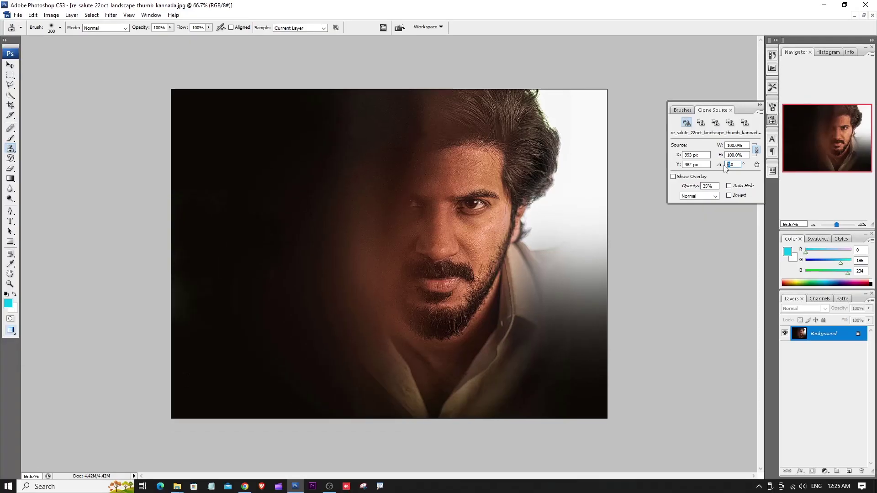
{"action": "type", "text": "50"}
{"action": "key", "text": "Return"}
Step: Test rotated eye clones on the portrait and undo both strokes
{"action": "mouse_move", "coordinate": [214, 208]}
{"action": "left_mouse_down"}
{"action": "mouse_move", "coordinate": [232, 214]}
{"action": "mouse_move", "coordinate": [232, 225]}
{"action": "mouse_move", "coordinate": [198, 179]}
{"action": "mouse_move", "coordinate": [183, 204]}
{"action": "mouse_move", "coordinate": [239, 152]}
{"action": "mouse_move", "coordinate": [229, 176]}
{"action": "left_mouse_up"}
{"action": "key", "text": "ctrl+z"}
{"action": "mouse_move", "coordinate": [285, 202]}
{"action": "left_mouse_down"}
{"action": "mouse_move", "coordinate": [257, 222]}
{"action": "mouse_move", "coordinate": [268, 193]}
{"action": "mouse_move", "coordinate": [255, 222]}
{"action": "mouse_move", "coordinate": [252, 154]}
{"action": "mouse_move", "coordinate": [230, 185]}
{"action": "mouse_move", "coordinate": [238, 220]}
{"action": "left_mouse_up"}
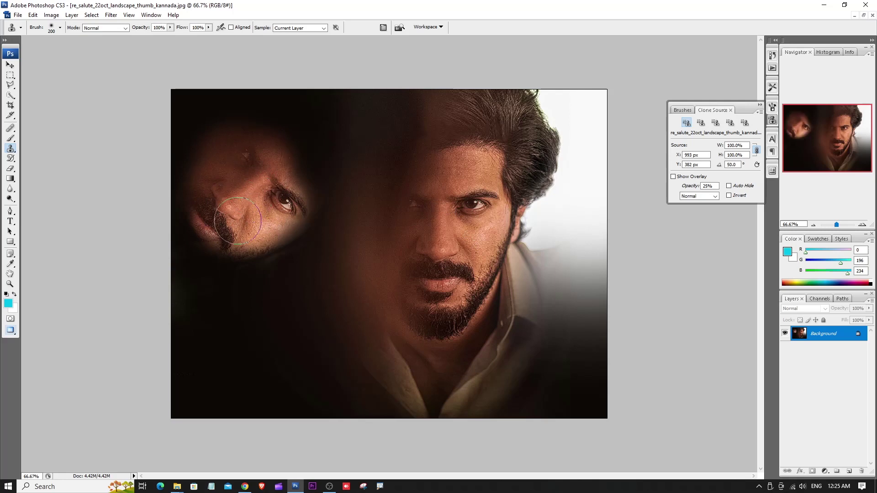
{"action": "key", "text": "ctrl+z"}
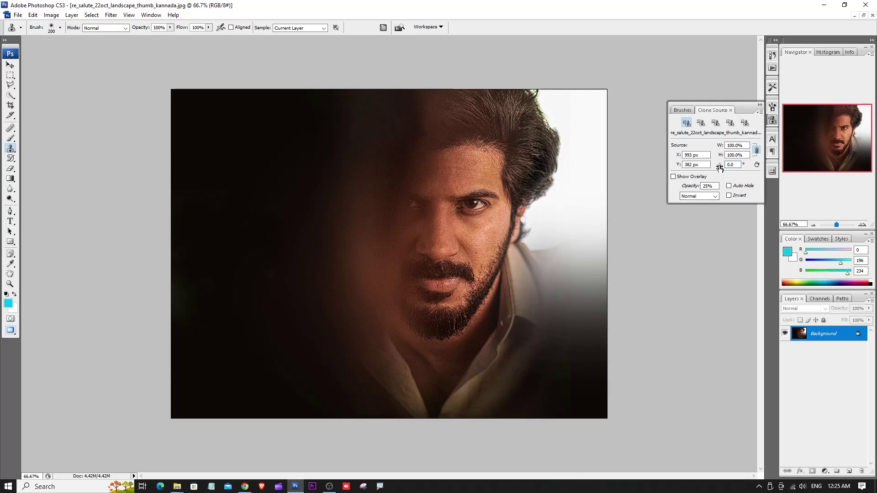
Step: Switch to the Move tool, float the windows, and open the woman's portrait photo
{"action": "key", "text": "v"}
{"action": "key", "text": "f"}
{"action": "key", "text": "f"}
{"action": "key", "text": "f"}
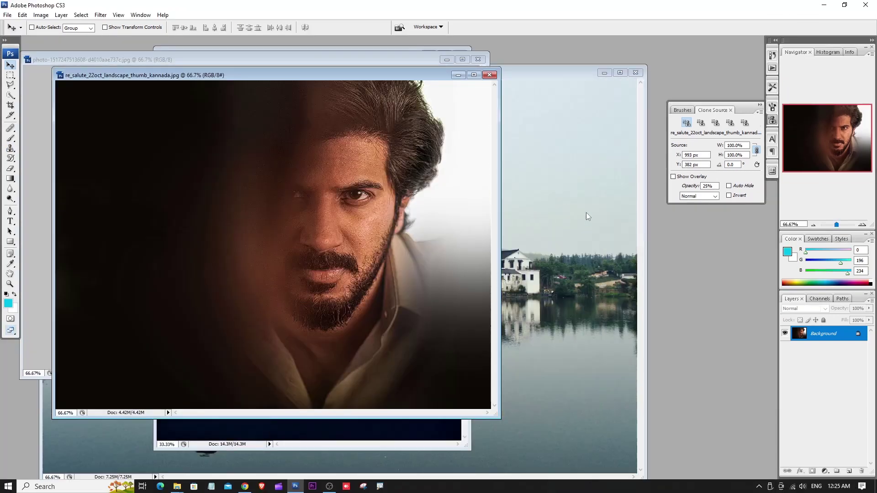
{"action": "key", "text": "ctrl+o"}
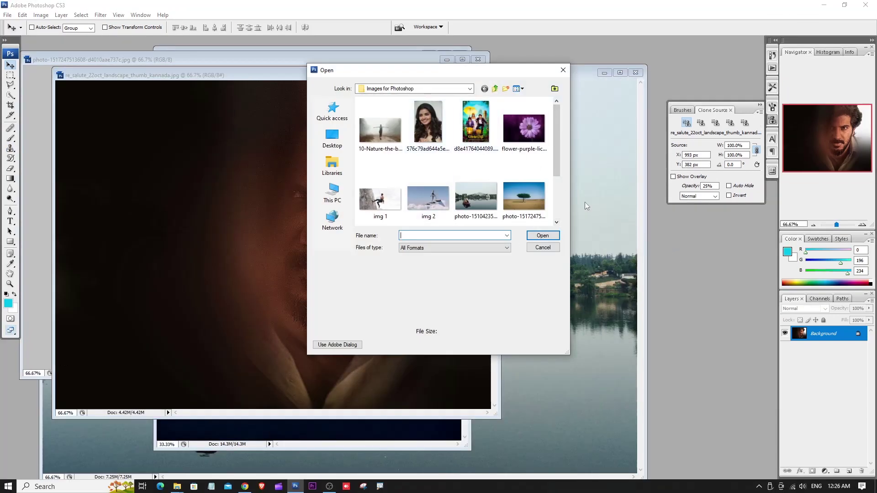
{"action": "left_click_drag", "start_coordinate": [559, 153], "coordinate": [556, 183]}
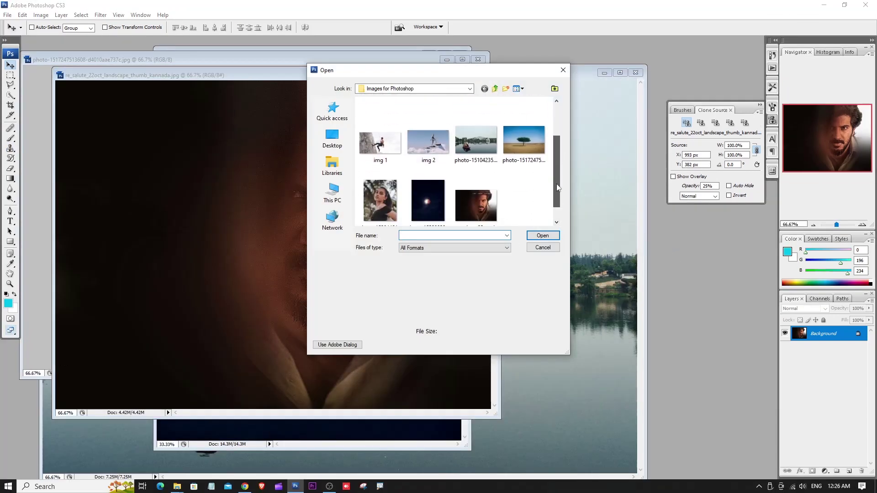
{"action": "scroll", "coordinate": [556, 184], "scroll_direction": "up", "scroll_amount": 2}
{"action": "double_click", "coordinate": [424, 131]}
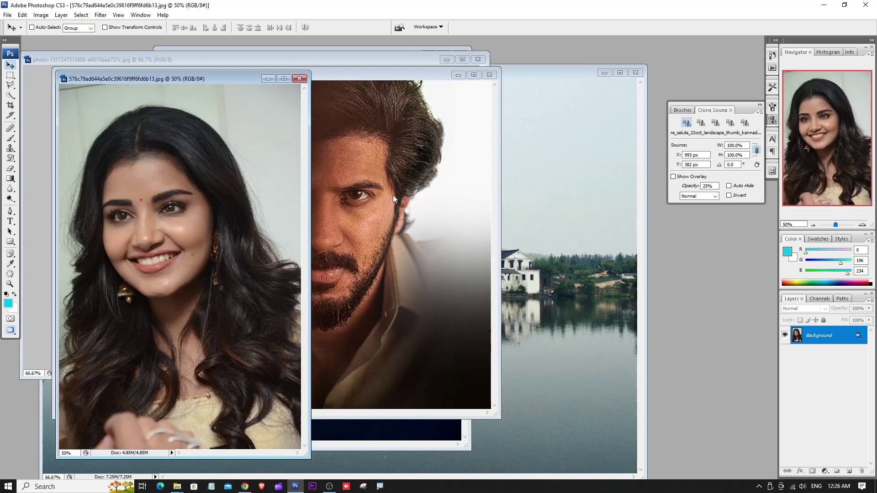
Step: Maximize the portrait, zoom in on the cheek mole, and select the Eraser tool
{"action": "key", "text": "f"}
{"action": "key", "text": "ctrl+plus"}
{"action": "key", "text": "ctrl+plus"}
{"action": "key", "text": "ctrl+plus"}
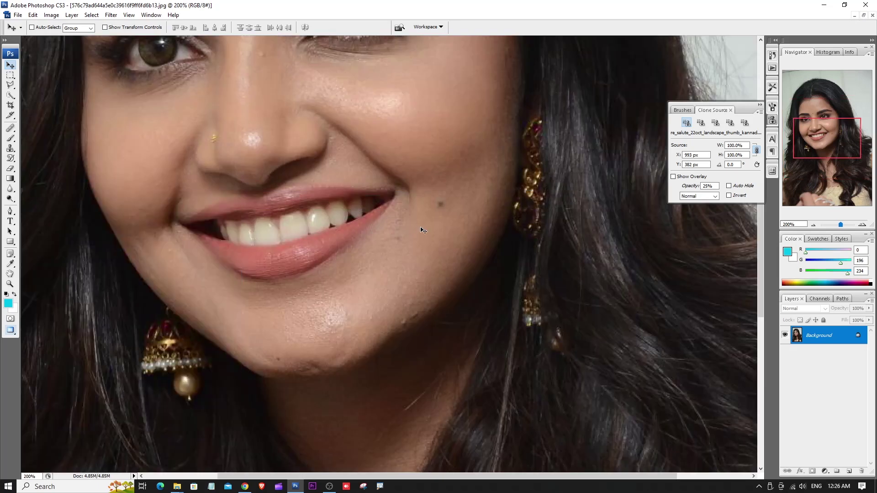
{"action": "scroll", "coordinate": [414, 187], "scroll_direction": "up", "scroll_amount": 5}
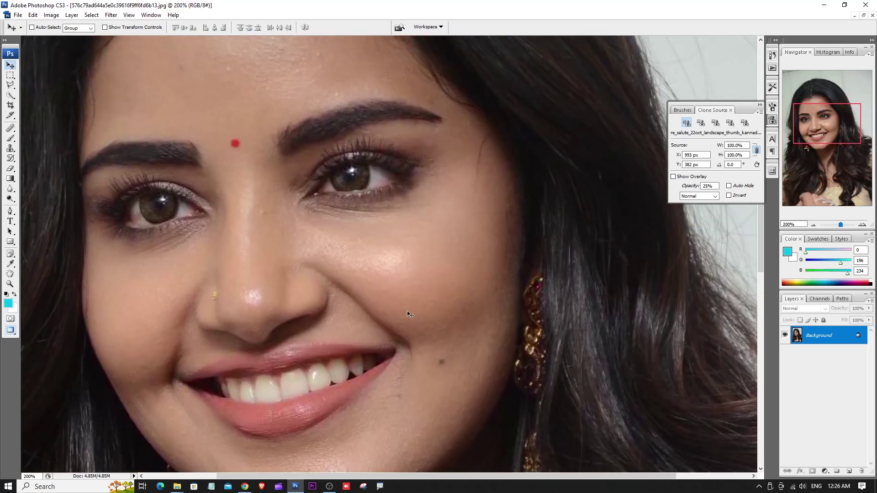
{"action": "key", "text": "ctrl+plus"}
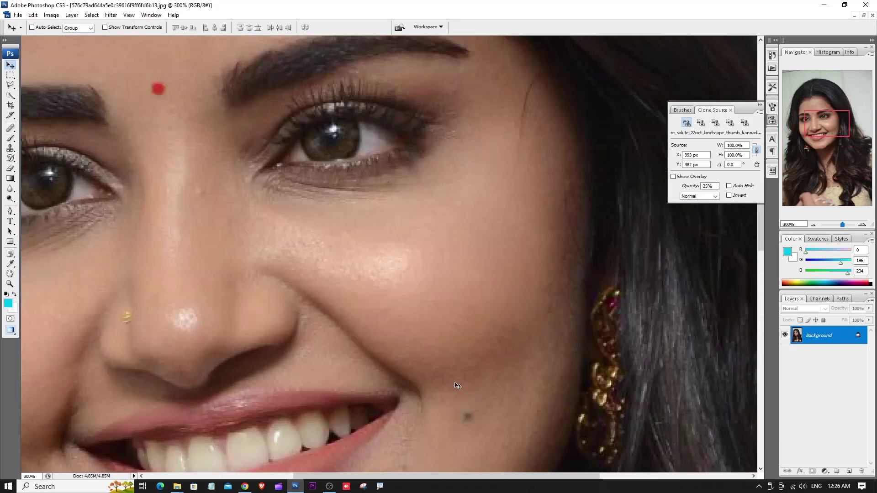
{"action": "left_click_drag", "start_coordinate": [458, 381], "coordinate": [391, 293]}
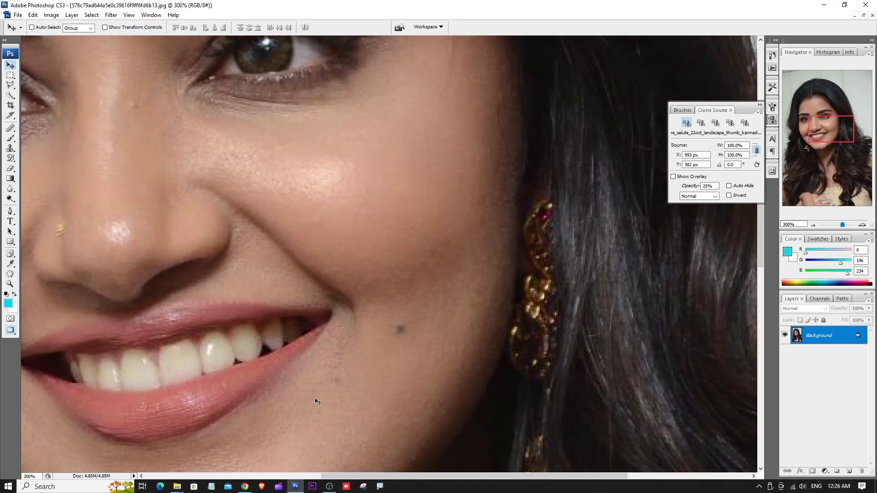
{"action": "left_click", "coordinate": [12, 170]}
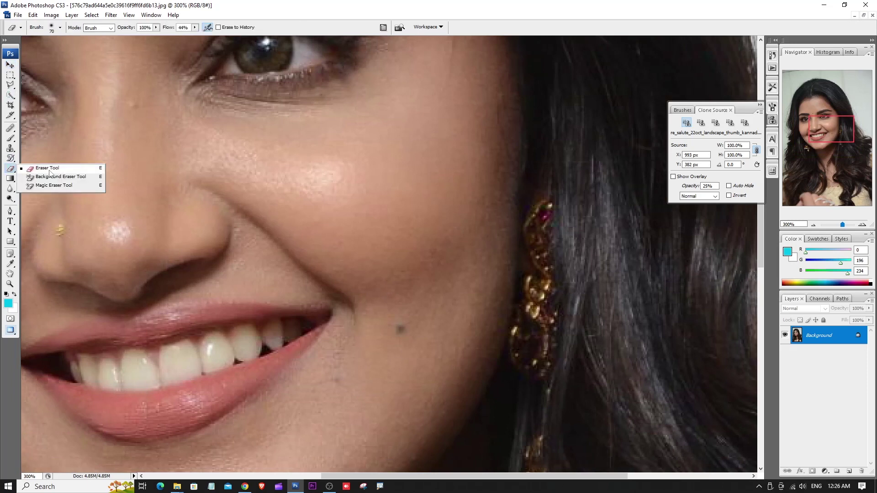
Step: Shrink the Clone Stamp brush below 45 px and clone clean skin over the cheek mole
{"action": "left_click", "coordinate": [10, 149]}
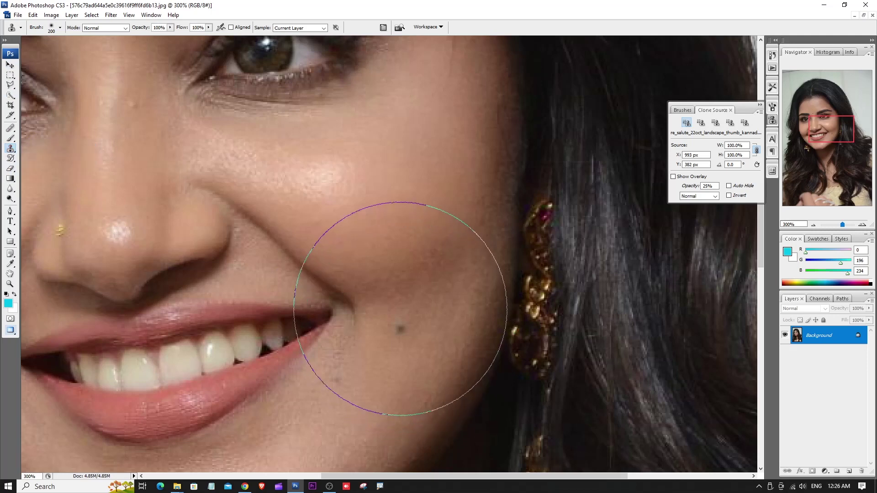
{"action": "key", "text": "bracketleft"}
{"action": "key", "text": "bracketleft"}
{"action": "key", "text": "bracketleft"}
{"action": "key", "text": "bracketleft"}
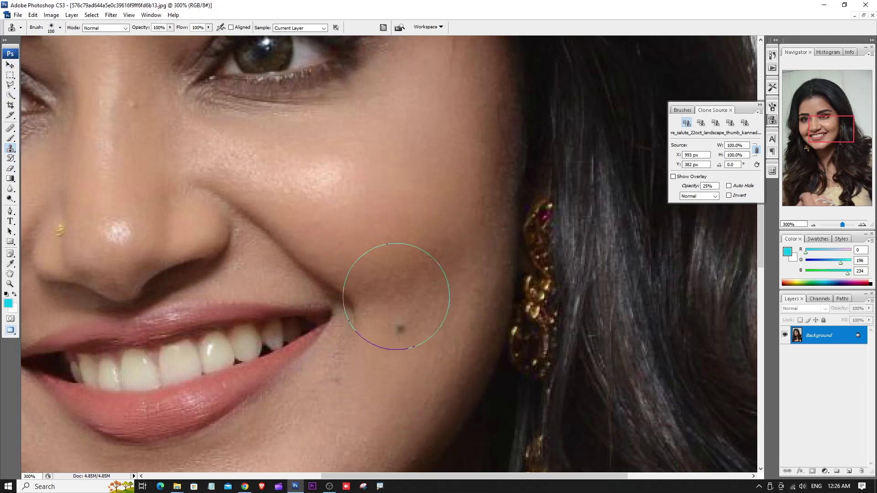
{"action": "key", "text": "bracketleft"}
{"action": "key", "text": "bracketleft"}
{"action": "key", "text": "bracketleft"}
{"action": "key", "text": "bracketleft"}
{"action": "key", "text": "bracketleft"}
{"action": "key", "text": "bracketleft"}
{"action": "left_click", "coordinate": [61, 28]}
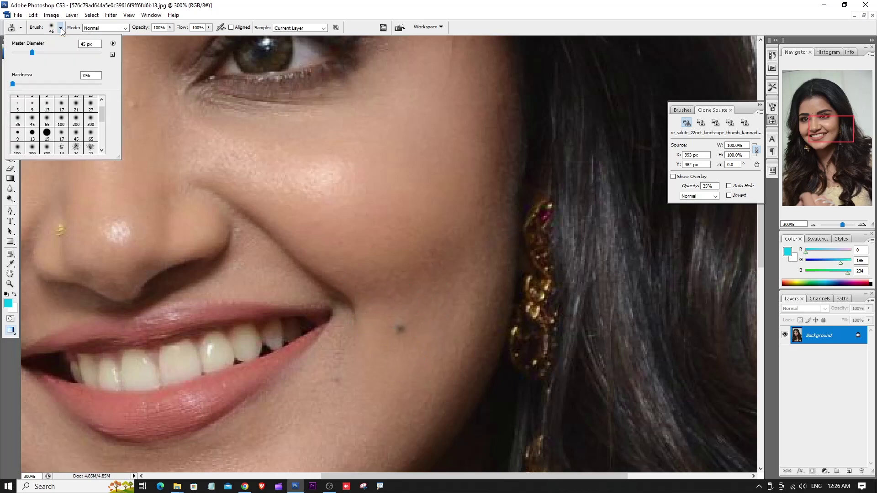
{"action": "left_click", "coordinate": [60, 29]}
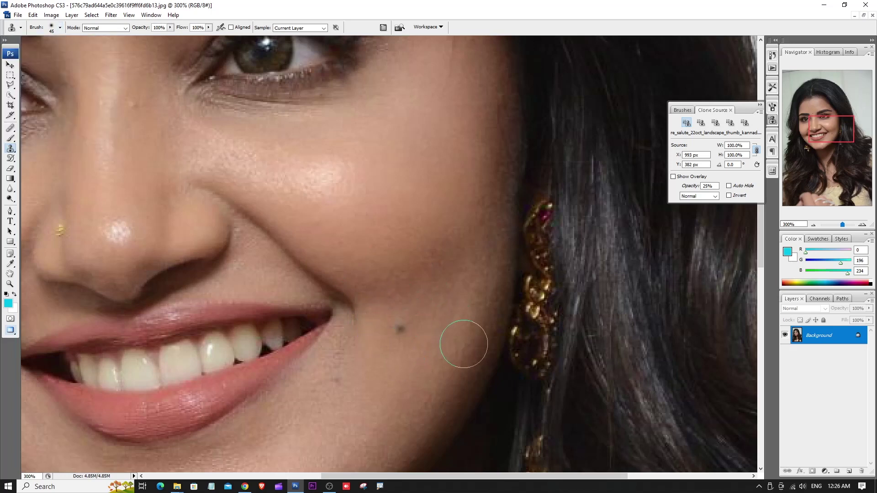
{"action": "key", "text": "bracketleft"}
{"action": "key", "text": "bracketleft"}
{"action": "left_click", "coordinate": [395, 363], "text": "alt"}
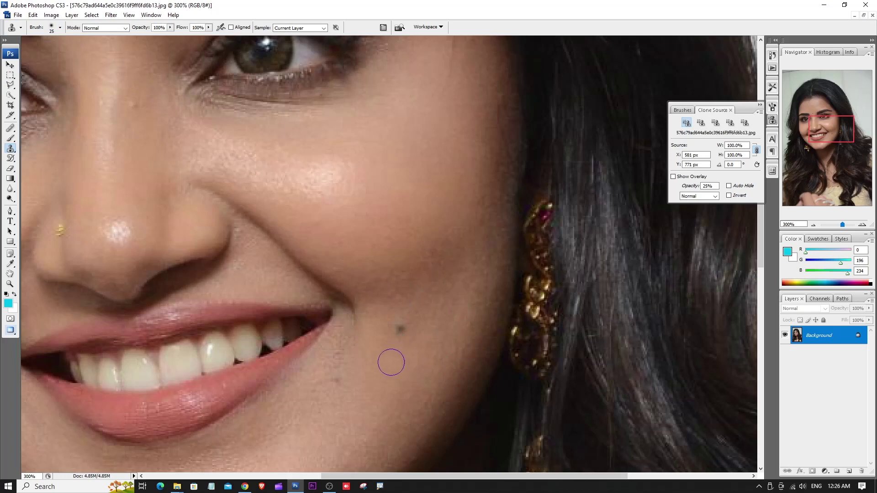
{"action": "left_click", "coordinate": [400, 328]}
Step: Try cloning out the temple hair strand, then undo both attempts
{"action": "key", "text": "ctrl+alt+0"}
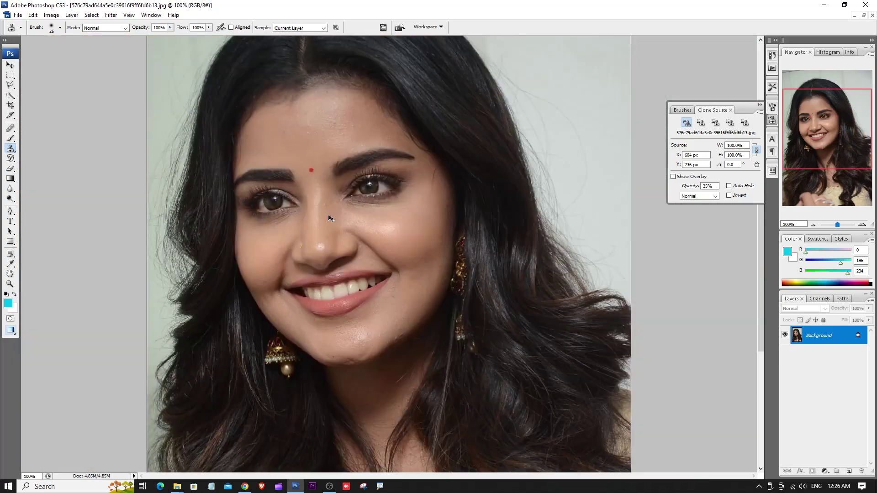
{"action": "key", "text": "ctrl+plus"}
{"action": "key", "text": "ctrl+plus"}
{"action": "left_click_drag", "start_coordinate": [213, 160], "coordinate": [269, 273]}
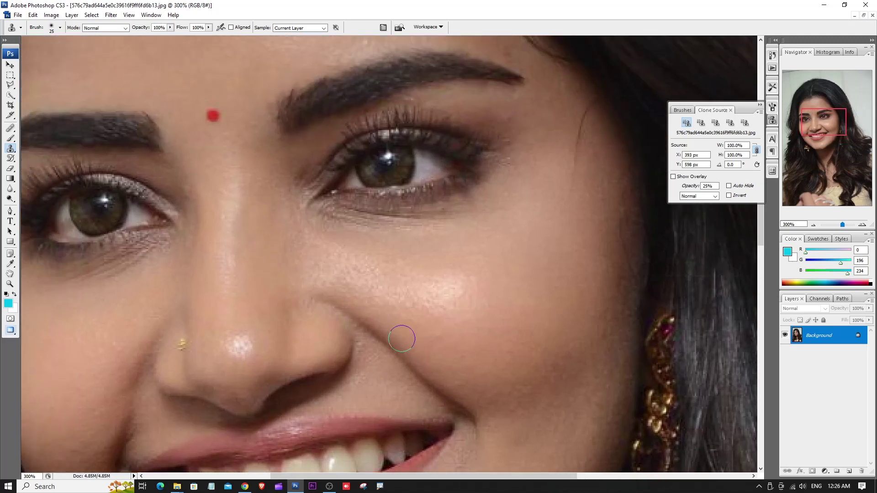
{"action": "key", "text": "ctrl+minus"}
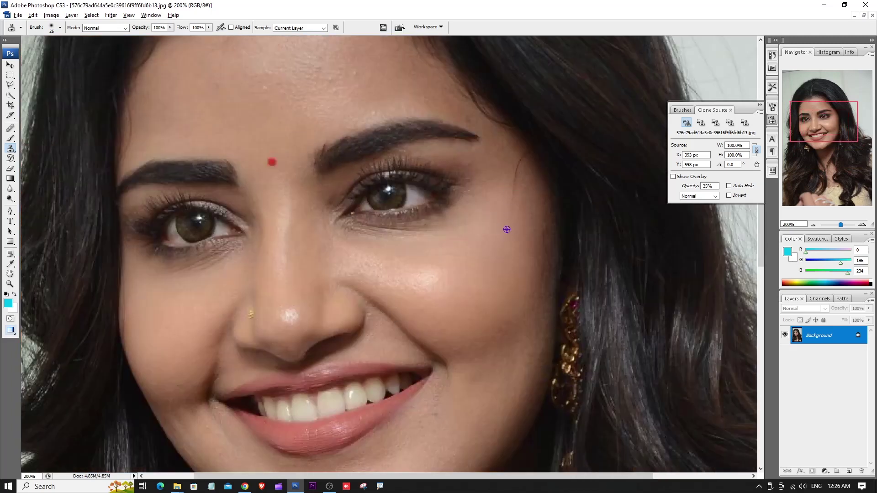
{"action": "left_click_drag", "start_coordinate": [508, 206], "coordinate": [515, 163]}
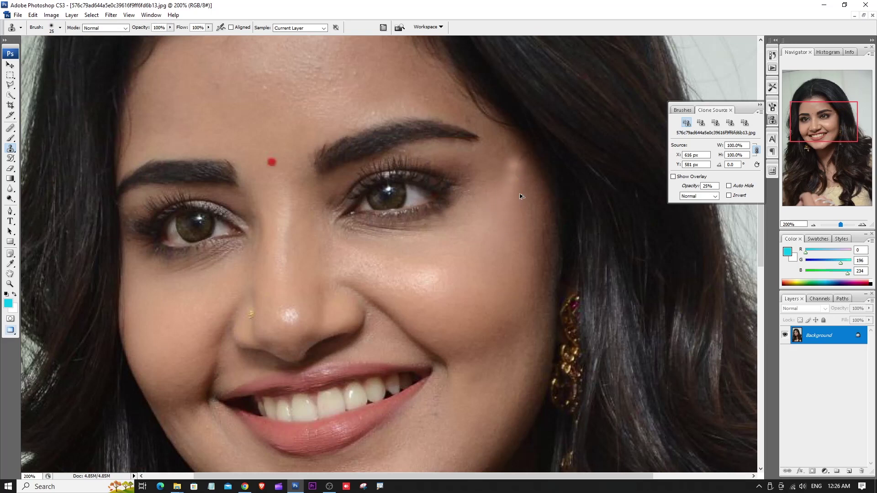
{"action": "key", "text": "ctrl+alt+z"}
{"action": "key", "text": "ctrl+alt+z"}
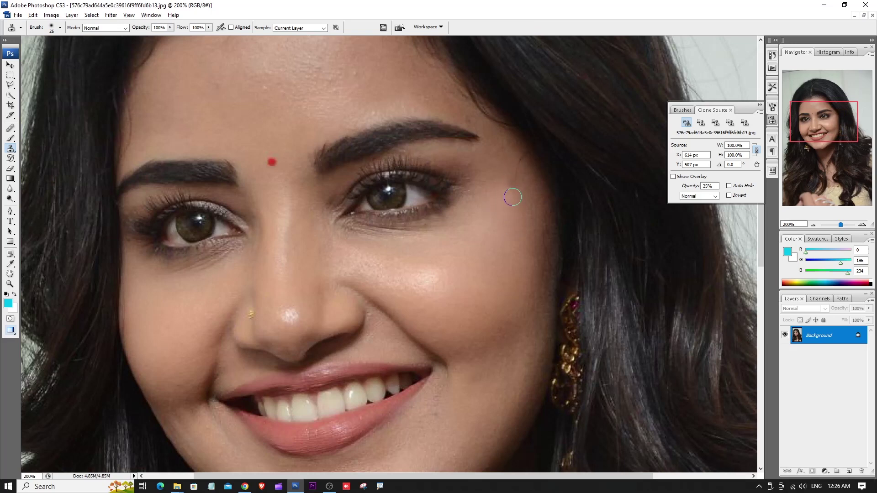
{"action": "left_click_drag", "start_coordinate": [513, 196], "coordinate": [511, 167]}
{"action": "key", "text": "ctrl+alt+z"}
Step: Clone clean skin over the jawline dark line, light spot and chin spot
{"action": "left_click_drag", "start_coordinate": [480, 291], "coordinate": [497, 201]}
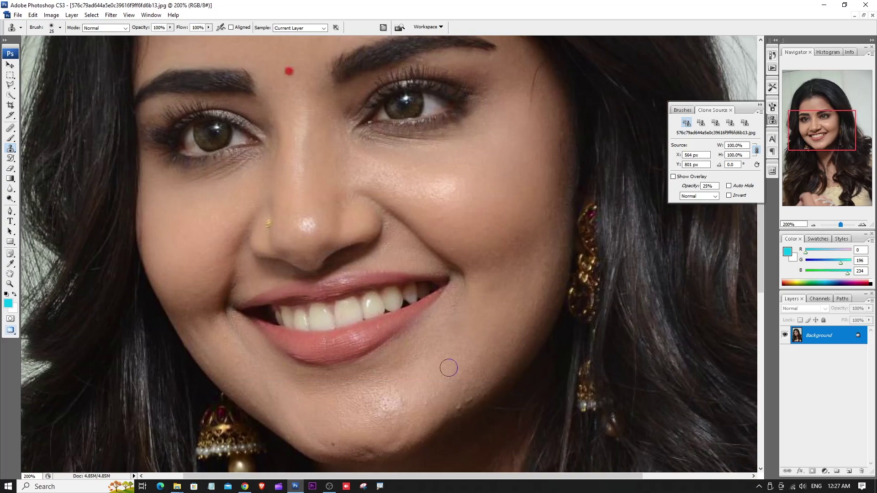
{"action": "mouse_move", "coordinate": [454, 406]}
{"action": "left_mouse_down"}
{"action": "mouse_move", "coordinate": [462, 402]}
{"action": "mouse_move", "coordinate": [436, 217]}
{"action": "left_mouse_up"}
{"action": "key", "text": "ctrl+z"}
{"action": "key", "text": "ctrl+plus"}
{"action": "key", "text": "ctrl+plus"}
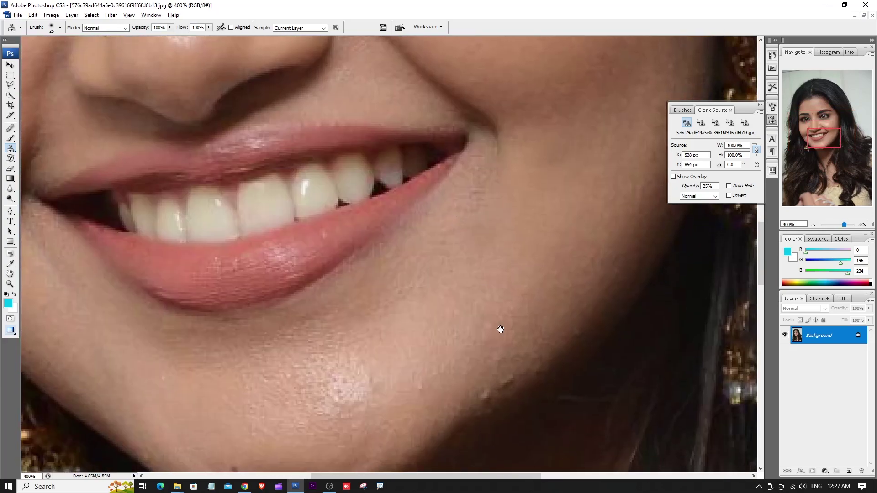
{"action": "left_click_drag", "start_coordinate": [500, 329], "coordinate": [493, 286]}
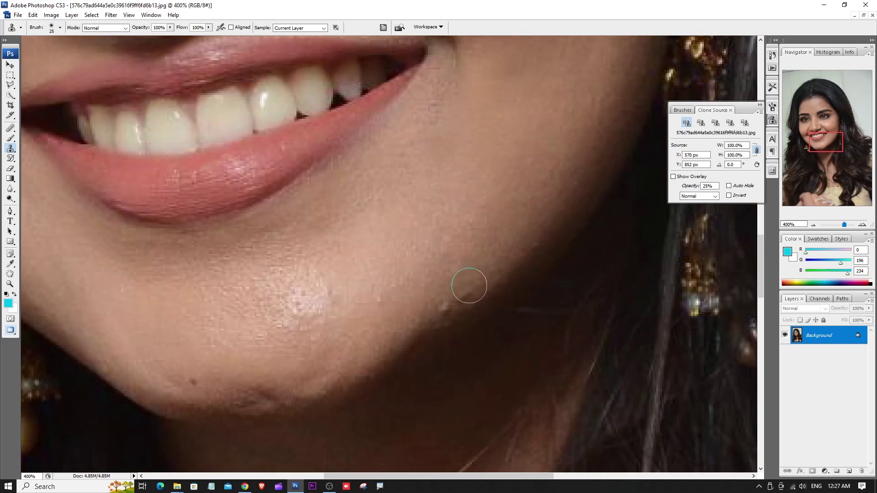
{"action": "left_click", "coordinate": [465, 290]}
{"action": "left_click", "coordinate": [441, 303]}
{"action": "left_click", "coordinate": [186, 373]}
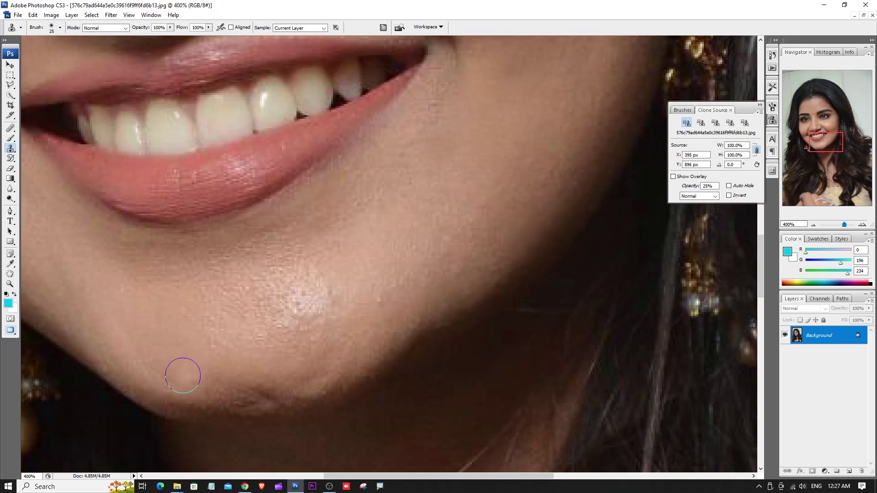
Step: Zoom out, keep the Clone Stamp tool active, and view the portrait at 100%
{"action": "key", "text": "ctrl+alt+0"}
{"action": "key", "text": "ctrl+minus"}
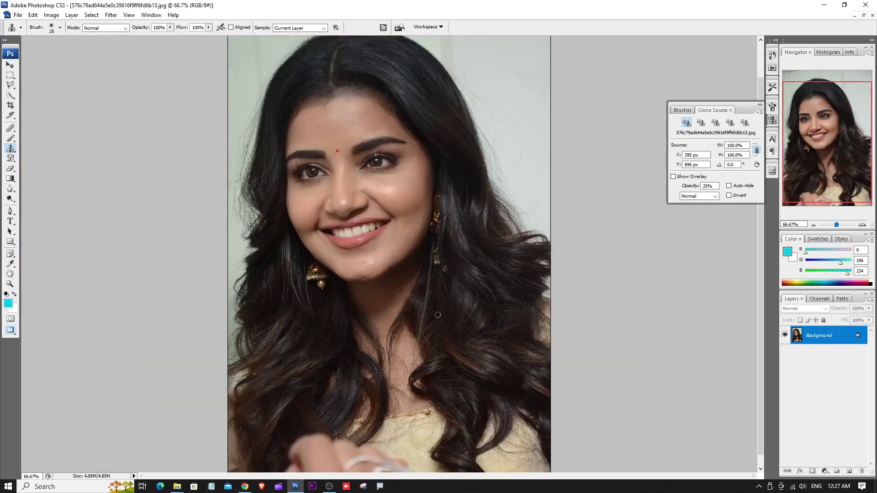
{"action": "left_click", "coordinate": [18, 151]}
{"action": "left_click", "coordinate": [41, 149]}
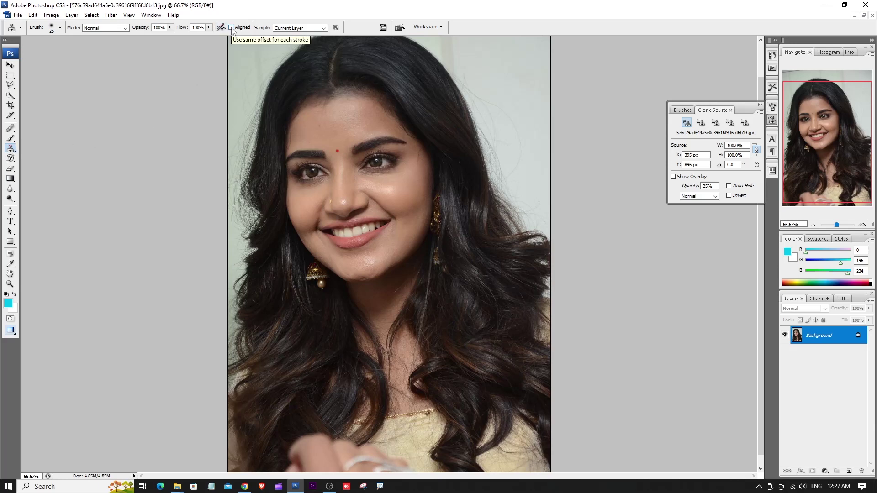
{"action": "key", "text": "ctrl+plus"}
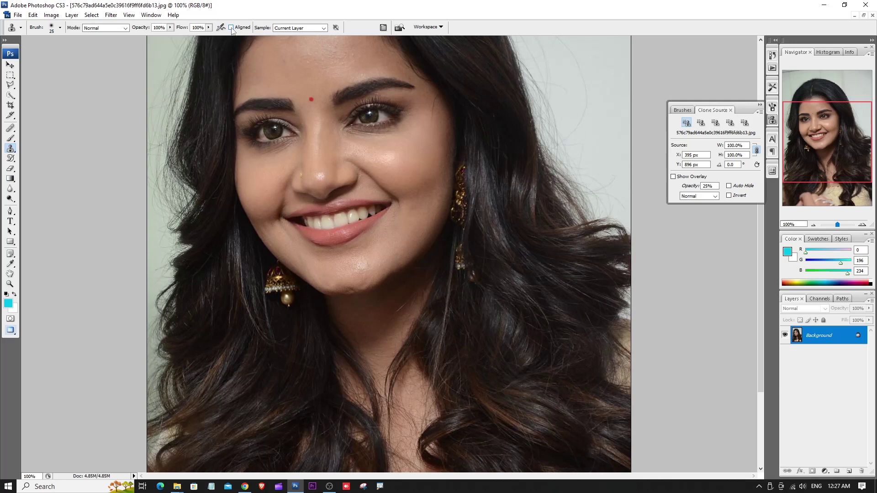
Step: Return to floating windows and maximize the lakeside boat photo
{"action": "key", "text": "f"}
{"action": "key", "text": "f"}
{"action": "key", "text": "f"}
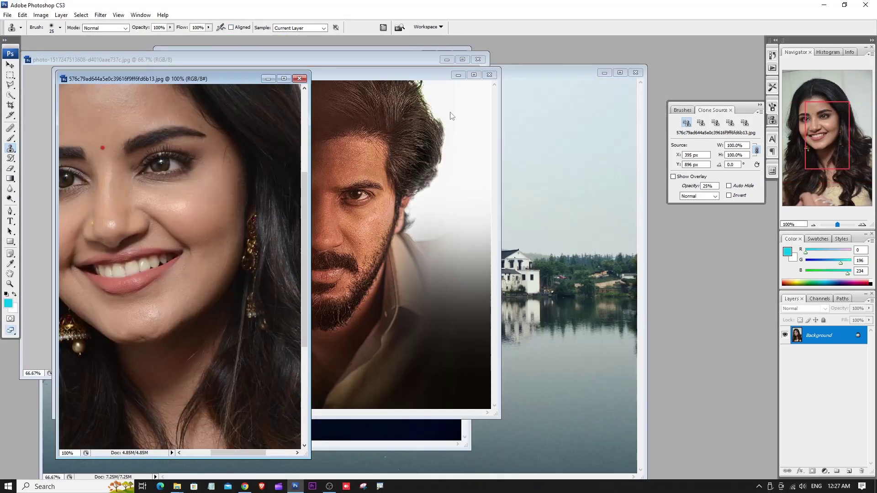
{"action": "left_click", "coordinate": [539, 125]}
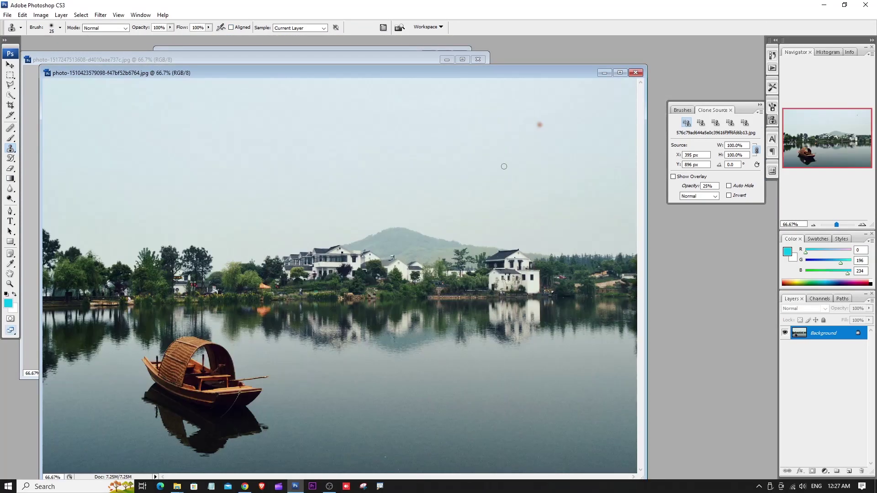
{"action": "double_click", "coordinate": [415, 73]}
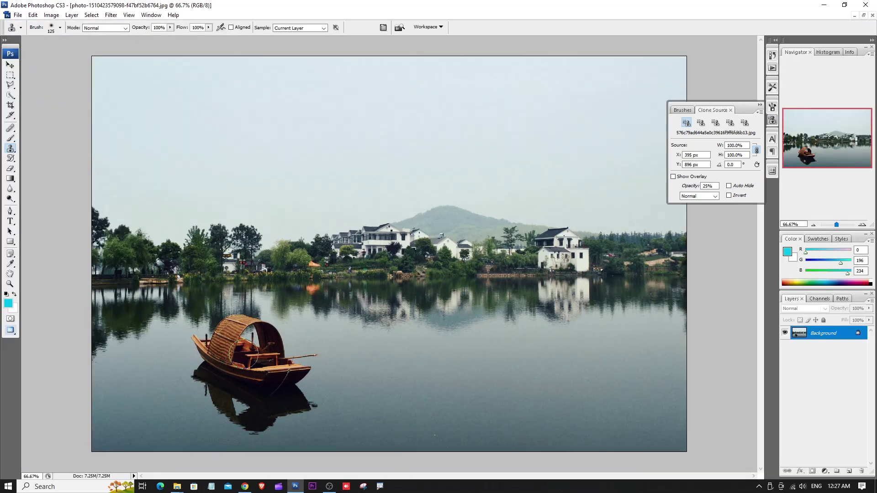
Step: Clone the boat onto the right-hand water and the sky, then undo the copies
{"action": "key", "text": "bracketright"}
{"action": "key", "text": "bracketright"}
{"action": "key", "text": "bracketright"}
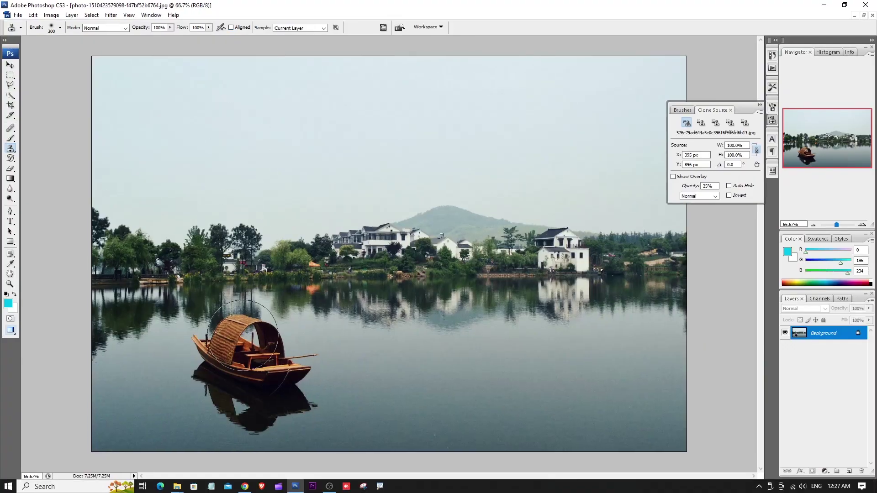
{"action": "left_click", "coordinate": [248, 349], "text": "alt"}
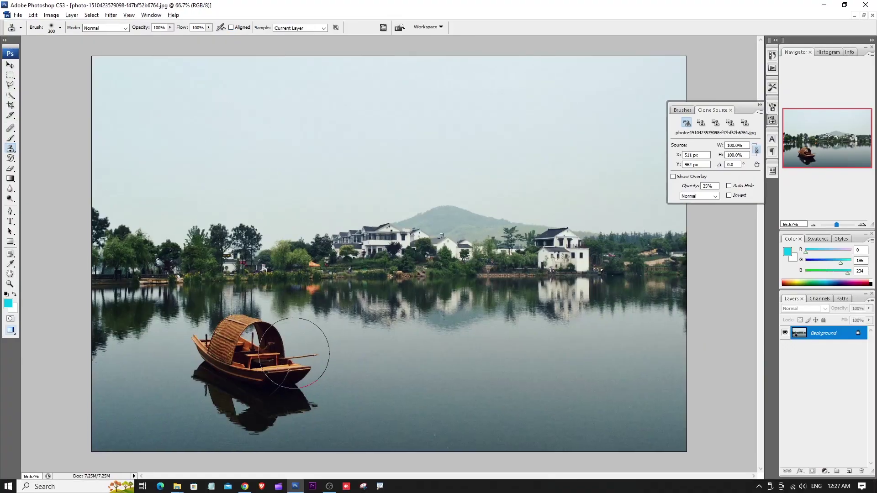
{"action": "mouse_move", "coordinate": [470, 351]}
{"action": "left_mouse_down"}
{"action": "mouse_move", "coordinate": [455, 343]}
{"action": "mouse_move", "coordinate": [471, 349]}
{"action": "left_mouse_up"}
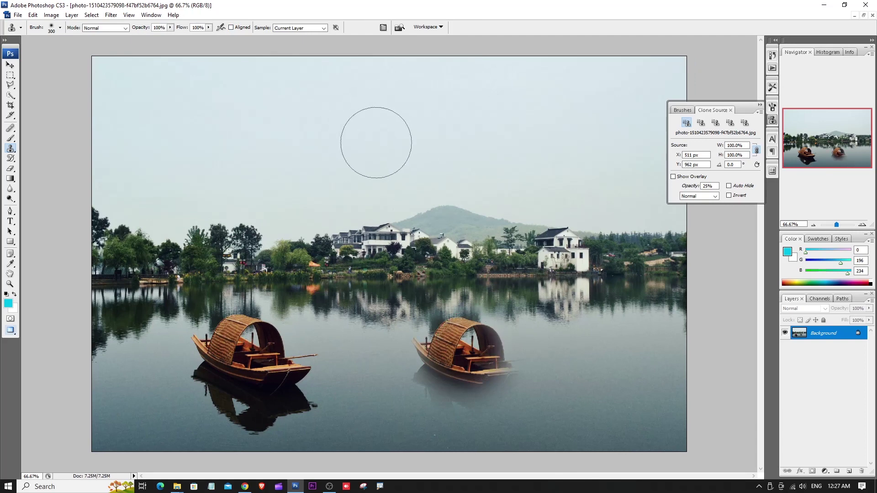
{"action": "mouse_move", "coordinate": [375, 141]}
{"action": "left_mouse_down"}
{"action": "mouse_move", "coordinate": [368, 138]}
{"action": "mouse_move", "coordinate": [377, 138]}
{"action": "left_mouse_up"}
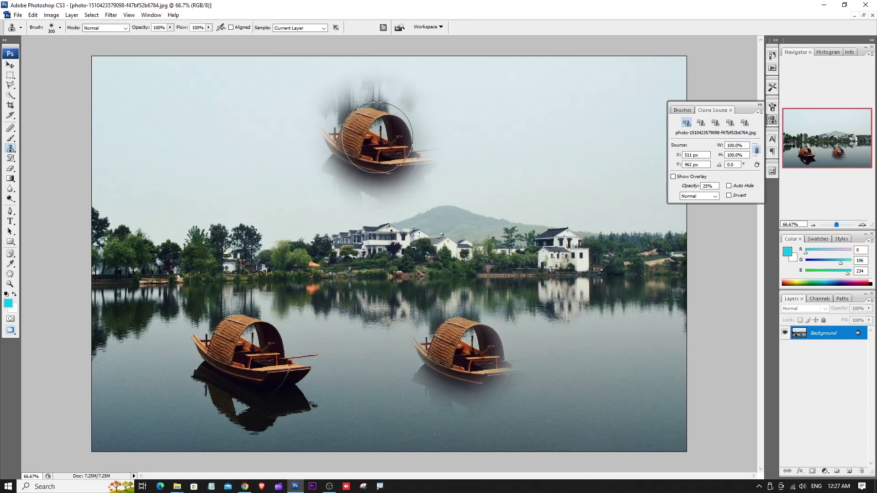
{"action": "key", "text": "ctrl+alt+z"}
{"action": "key", "text": "ctrl+alt+z"}
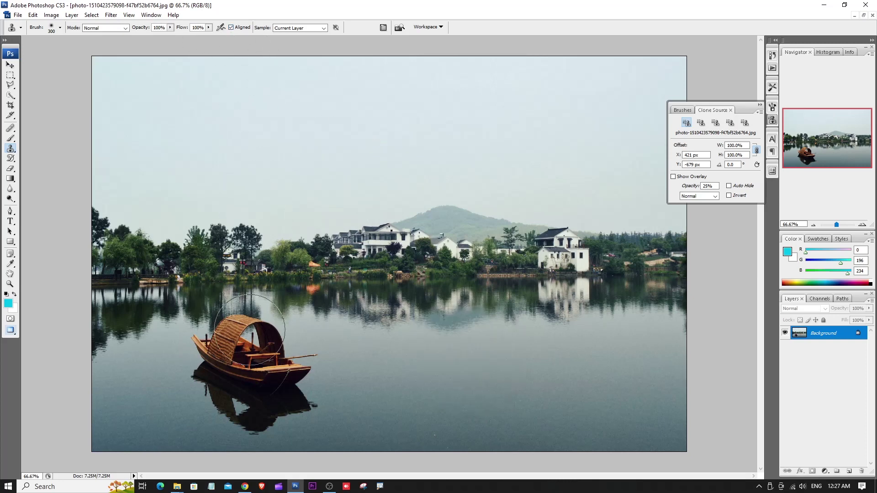
{"action": "left_click", "coordinate": [249, 347], "text": "alt"}
{"action": "mouse_move", "coordinate": [463, 359]}
{"action": "left_mouse_down"}
{"action": "mouse_move", "coordinate": [486, 358]}
{"action": "mouse_move", "coordinate": [446, 354]}
{"action": "mouse_move", "coordinate": [485, 358]}
{"action": "mouse_move", "coordinate": [482, 341]}
{"action": "mouse_move", "coordinate": [441, 271]}
{"action": "mouse_move", "coordinate": [379, 239]}
{"action": "mouse_move", "coordinate": [305, 219]}
{"action": "mouse_move", "coordinate": [285, 177]}
{"action": "mouse_move", "coordinate": [464, 243]}
{"action": "mouse_move", "coordinate": [373, 354]}
{"action": "mouse_move", "coordinate": [553, 363]}
{"action": "left_mouse_up"}
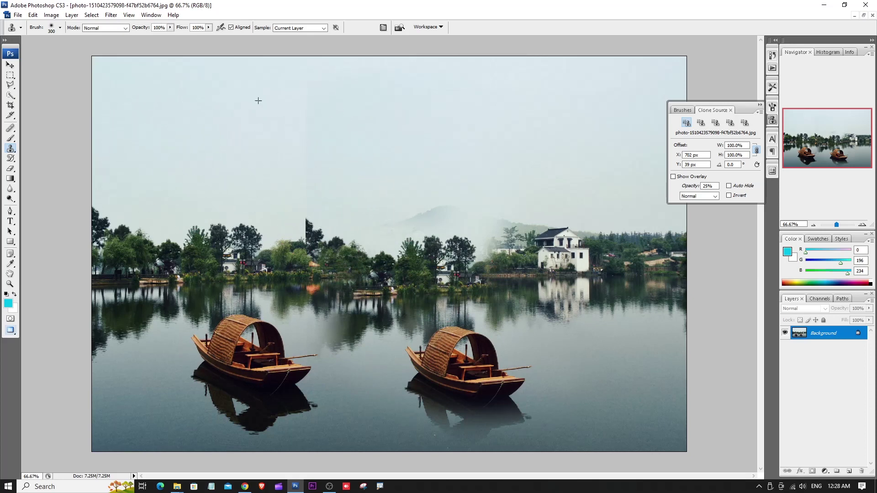
{"action": "left_click_drag", "start_coordinate": [510, 256], "coordinate": [521, 278]}
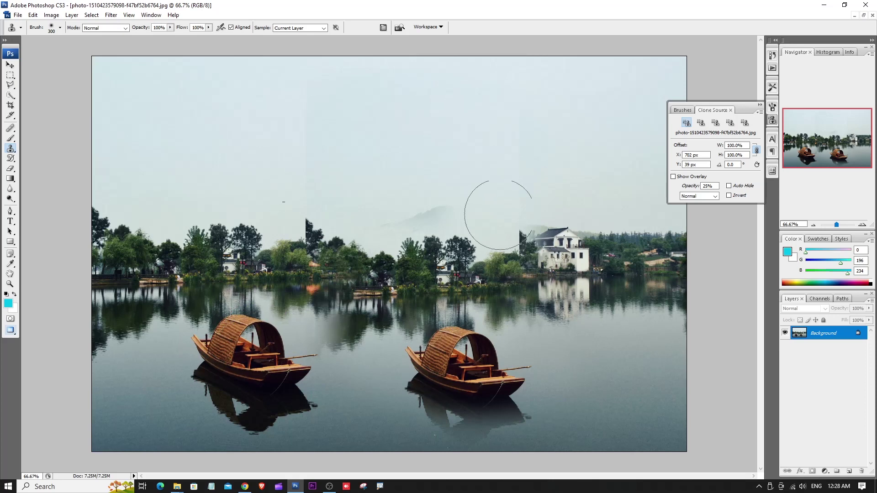
{"action": "mouse_move", "coordinate": [495, 196]}
{"action": "left_mouse_down"}
{"action": "mouse_move", "coordinate": [568, 333]}
{"action": "mouse_move", "coordinate": [485, 423]}
{"action": "left_mouse_up"}
{"action": "left_click_drag", "start_coordinate": [608, 238], "coordinate": [639, 375]}
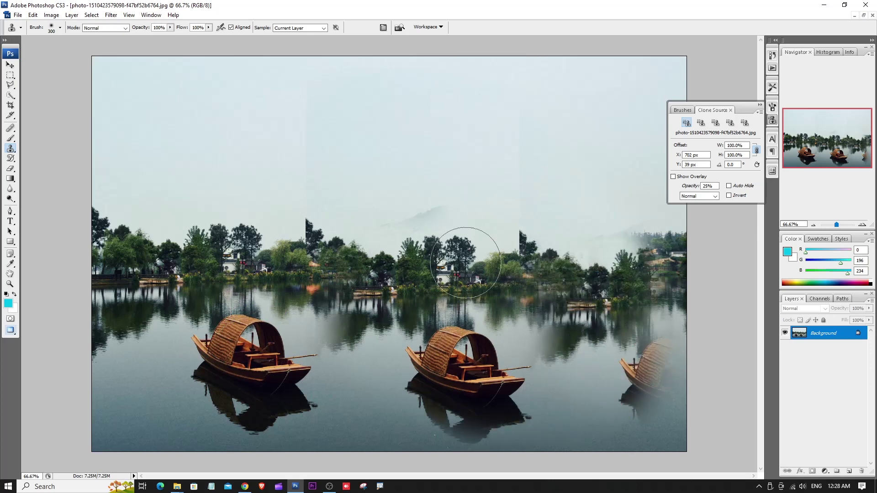
{"action": "mouse_move", "coordinate": [630, 256]}
{"action": "left_mouse_down"}
{"action": "mouse_move", "coordinate": [651, 274]}
{"action": "mouse_move", "coordinate": [664, 402]}
{"action": "left_mouse_up"}
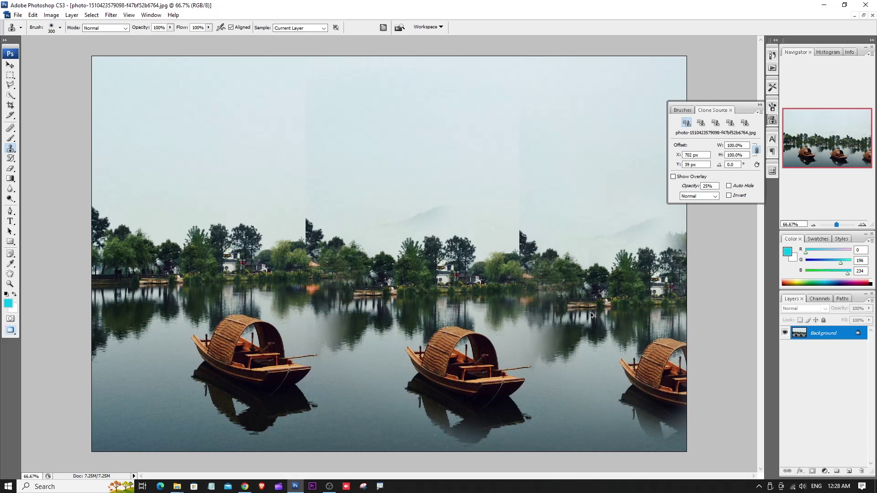
{"action": "key", "text": "ctrl+alt+z"}
{"action": "key", "text": "ctrl+alt+z"}
{"action": "key", "text": "ctrl+alt+z"}
{"action": "key", "text": "ctrl+alt+z"}
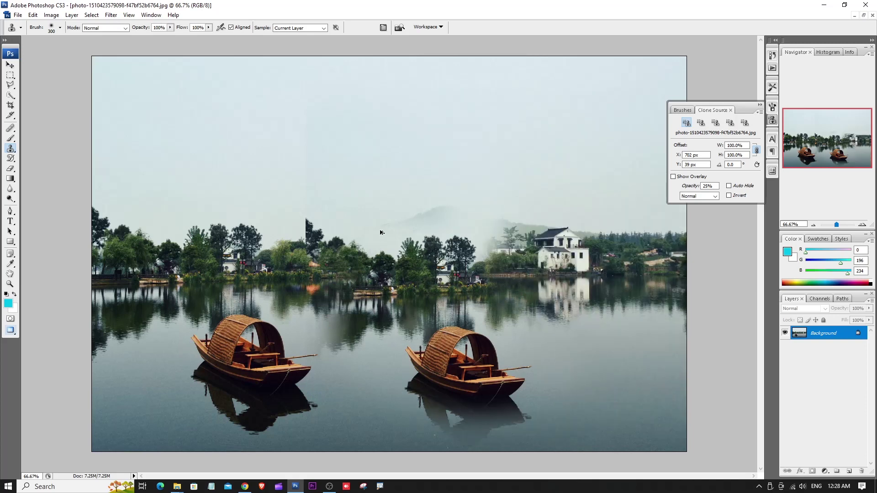
{"action": "key", "text": "ctrl+alt+z"}
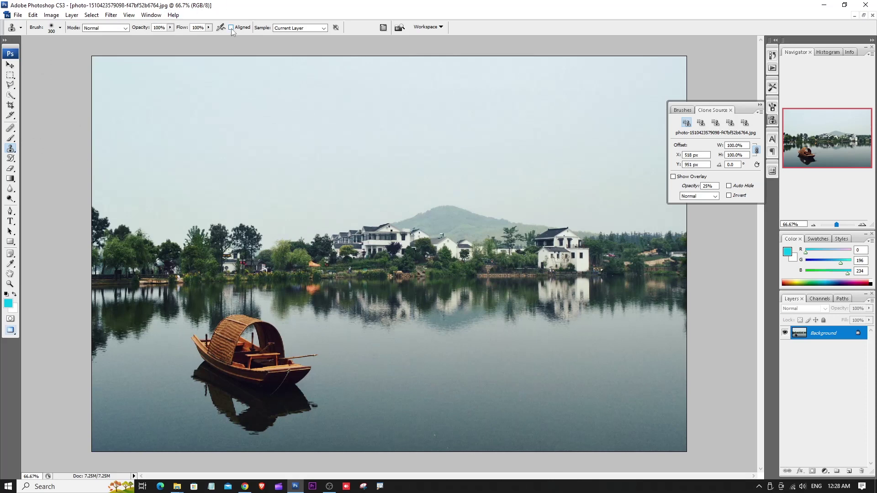
Step: Switch to the Pattern Stamp tool and look through the pattern list
{"action": "right_click", "coordinate": [10, 150]}
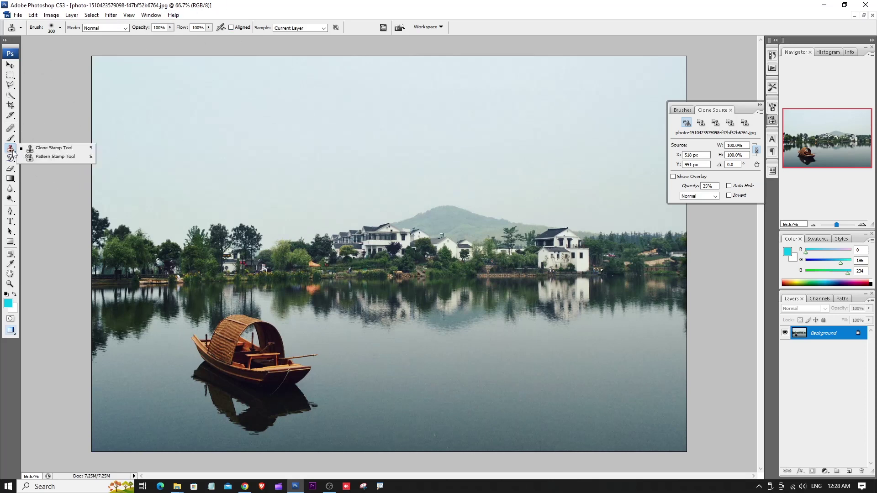
{"action": "left_click", "coordinate": [56, 157]}
{"action": "key", "text": "bracketright"}
{"action": "key", "text": "bracketright"}
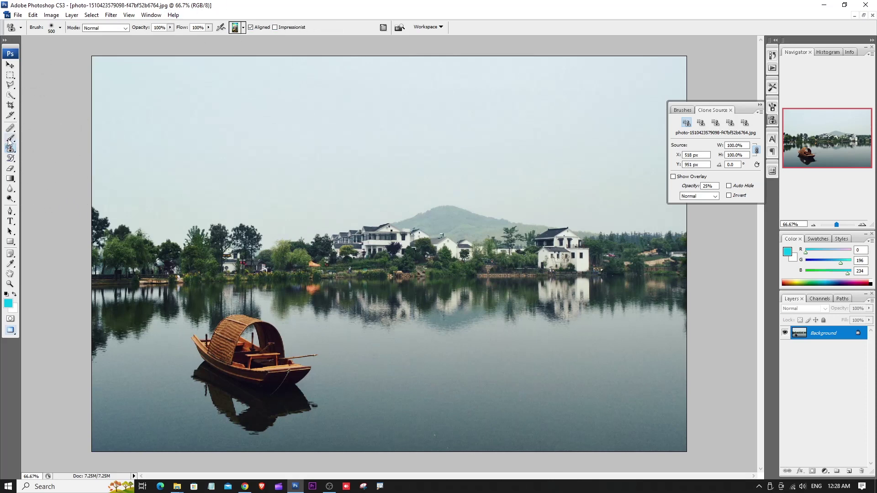
{"action": "left_click", "coordinate": [243, 27]}
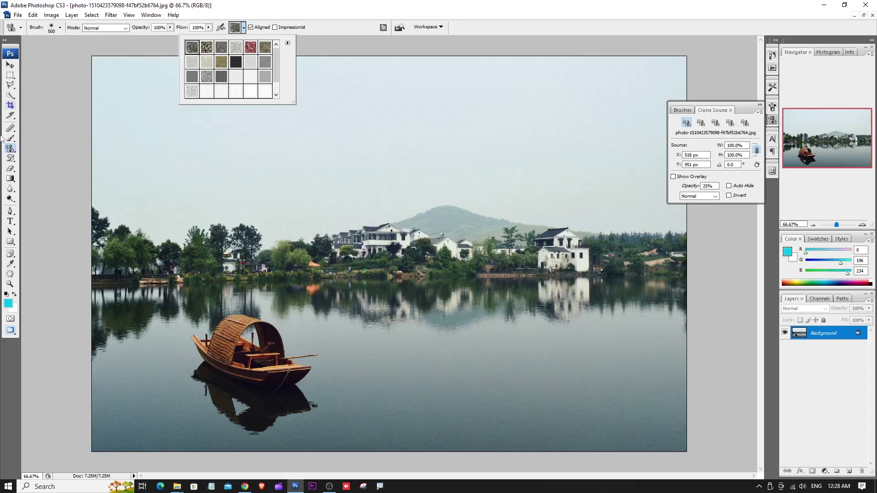
{"action": "left_click", "coordinate": [9, 149]}
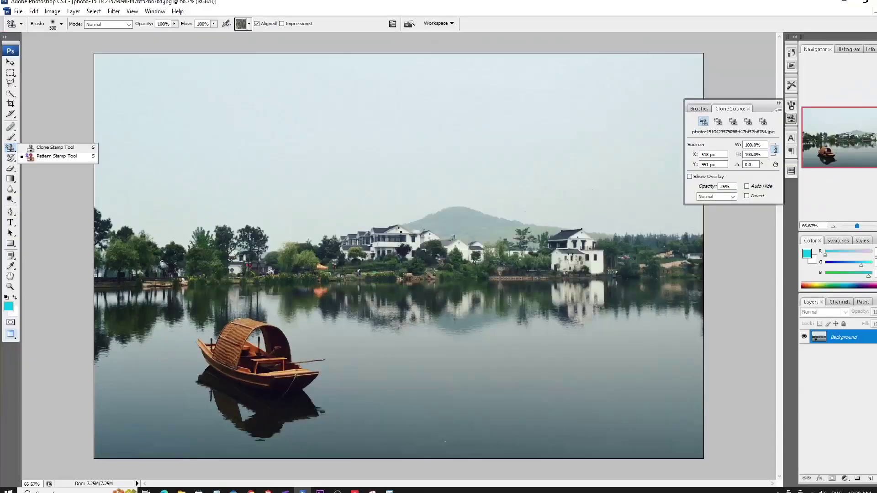
{"action": "left_click", "coordinate": [55, 158]}
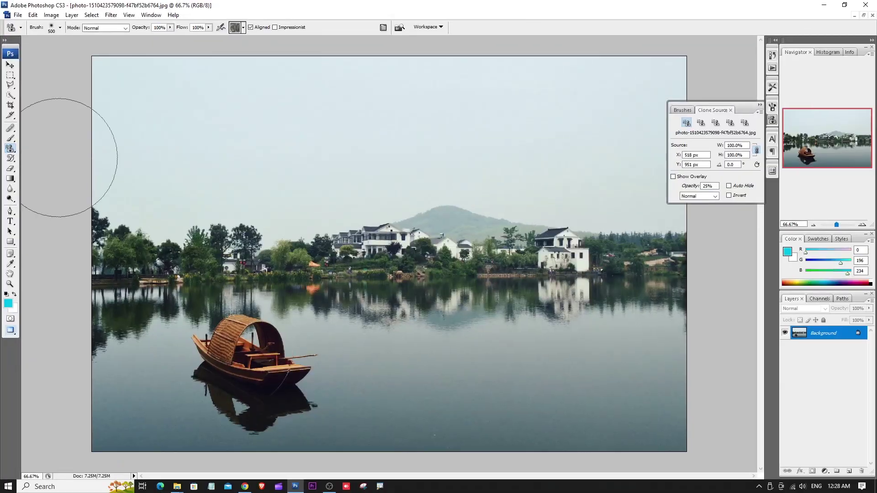
{"action": "right_click", "coordinate": [12, 148]}
{"action": "left_click", "coordinate": [42, 157]}
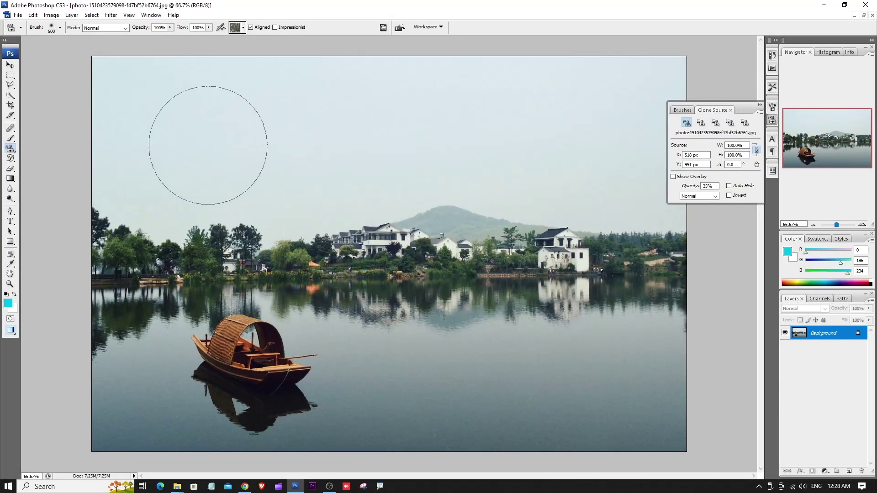
Step: Drop the brush size to 300, then choose the 74 px star brush
{"action": "key", "text": "bracketleft"}
{"action": "key", "text": "bracketright"}
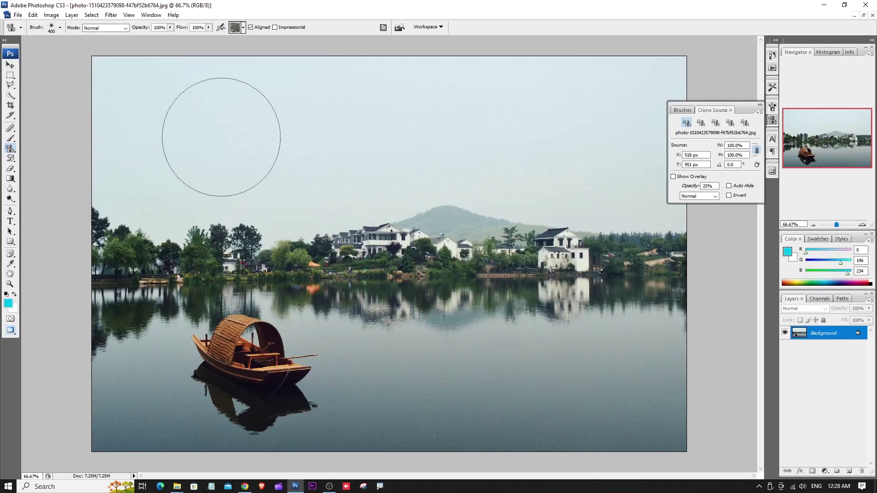
{"action": "key", "text": "bracketleft"}
{"action": "key", "text": "bracketleft"}
{"action": "left_click", "coordinate": [60, 28]}
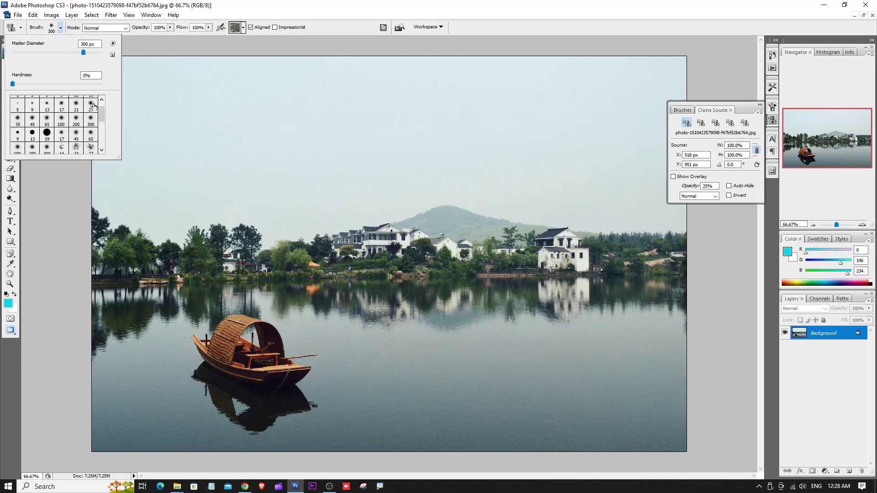
{"action": "left_click_drag", "start_coordinate": [104, 118], "coordinate": [104, 144]}
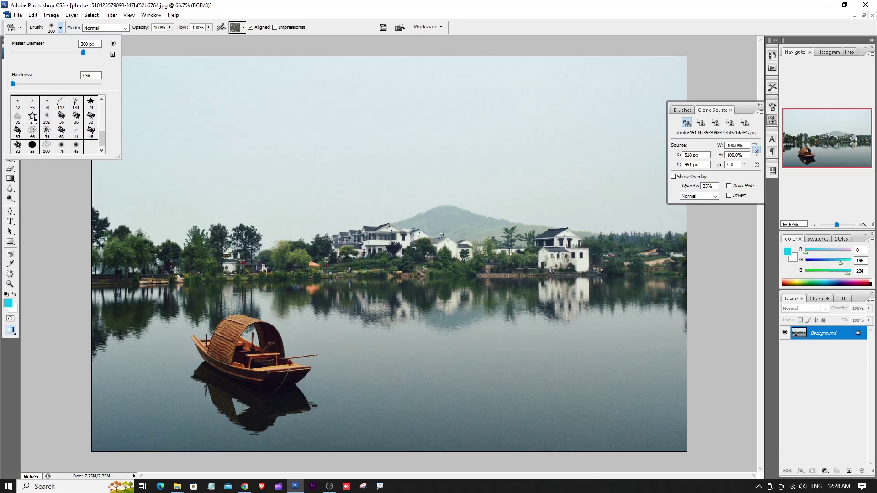
{"action": "left_click", "coordinate": [91, 102]}
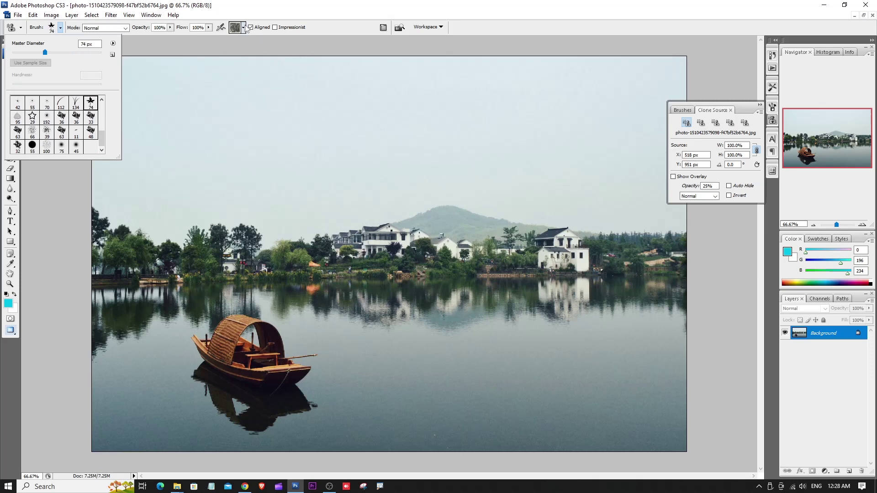
Step: Pick the plain grey pattern at 400 px, test-stamp leaf shapes, and undo
{"action": "left_click", "coordinate": [244, 28]}
{"action": "mouse_move", "coordinate": [276, 50]}
{"action": "left_mouse_down"}
{"action": "mouse_move", "coordinate": [274, 82]}
{"action": "mouse_move", "coordinate": [275, 48]}
{"action": "left_mouse_up"}
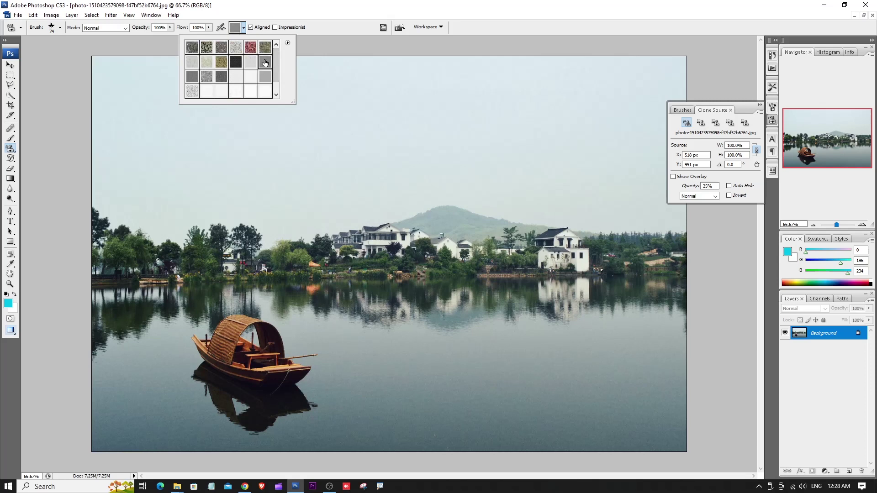
{"action": "key", "text": "bracketright"}
{"action": "left_click", "coordinate": [324, 126]}
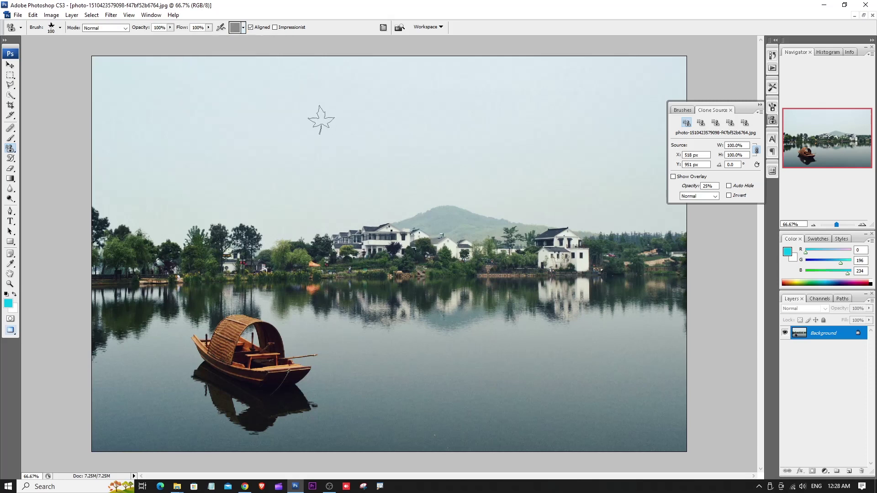
{"action": "key", "text": "bracketright"}
{"action": "key", "text": "bracketright"}
{"action": "key", "text": "bracketright"}
{"action": "key", "text": "bracketright"}
{"action": "key", "text": "bracketright"}
{"action": "key", "text": "bracketright"}
{"action": "key", "text": "bracketright"}
{"action": "mouse_move", "coordinate": [313, 118]}
{"action": "left_mouse_down"}
{"action": "mouse_move", "coordinate": [288, 132]}
{"action": "mouse_move", "coordinate": [137, 137]}
{"action": "mouse_move", "coordinate": [255, 255]}
{"action": "mouse_move", "coordinate": [438, 137]}
{"action": "mouse_move", "coordinate": [485, 135]}
{"action": "left_mouse_up"}
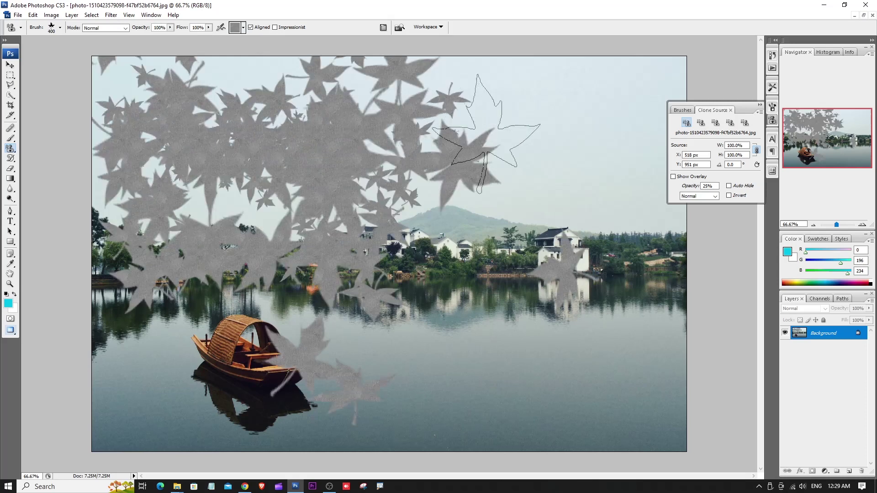
{"action": "key", "text": "ctrl+z"}
Step: Test the 134 grass brush across the sky, undo it, and start a 1920×1080 document
{"action": "left_click", "coordinate": [60, 27]}
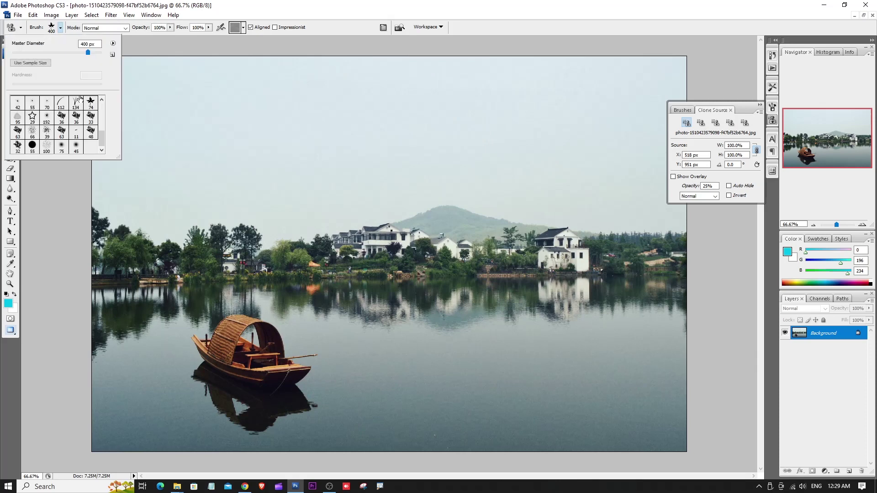
{"action": "left_click", "coordinate": [76, 102]}
{"action": "mouse_move", "coordinate": [331, 144]}
{"action": "left_mouse_down"}
{"action": "mouse_move", "coordinate": [114, 144]}
{"action": "mouse_move", "coordinate": [379, 164]}
{"action": "left_mouse_up"}
{"action": "key", "text": "ctrl+z"}
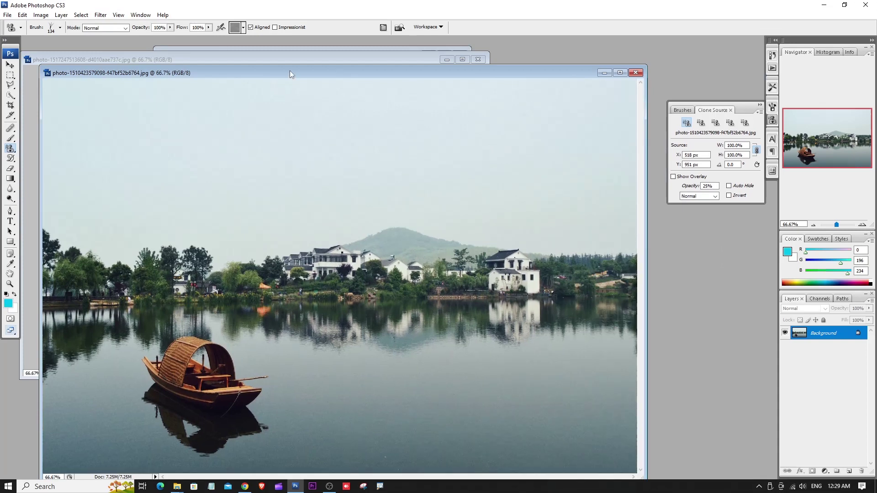
{"action": "left_click_drag", "start_coordinate": [289, 73], "coordinate": [429, 107]}
{"action": "key", "text": "ctrl+n"}
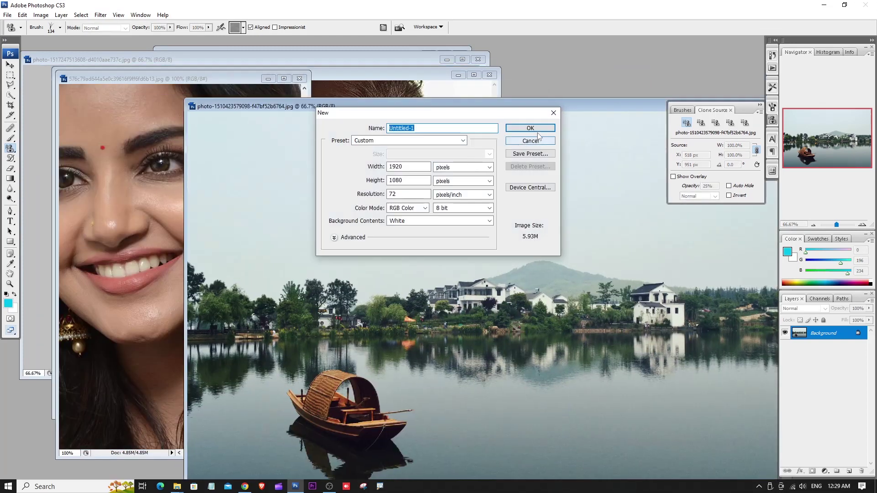
Step: Create the blank Untitled-1 canvas, choose a soft round brush, and test-stamp a grey pattern, then undo
{"action": "key", "text": "Return"}
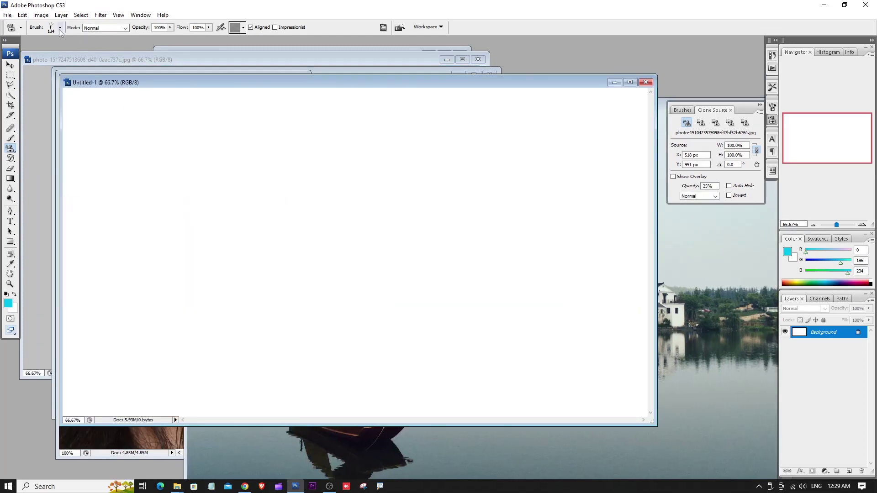
{"action": "left_click", "coordinate": [59, 27]}
{"action": "scroll", "coordinate": [101, 129], "scroll_direction": "up", "scroll_amount": 3}
{"action": "left_click", "coordinate": [91, 117]}
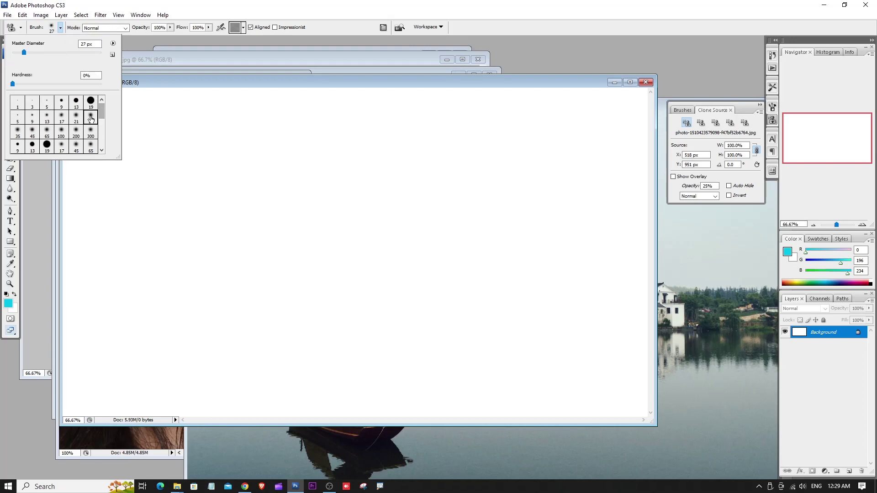
{"action": "left_click", "coordinate": [244, 28]}
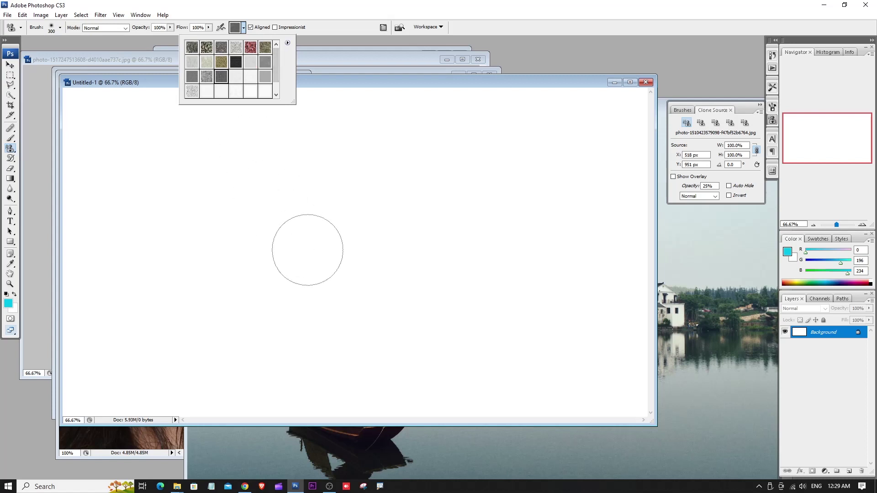
{"action": "mouse_move", "coordinate": [306, 248]}
{"action": "left_mouse_down"}
{"action": "mouse_move", "coordinate": [276, 240]}
{"action": "mouse_move", "coordinate": [287, 224]}
{"action": "mouse_move", "coordinate": [273, 224]}
{"action": "mouse_move", "coordinate": [275, 212]}
{"action": "mouse_move", "coordinate": [278, 262]}
{"action": "left_mouse_up"}
{"action": "key", "text": "ctrl+z"}
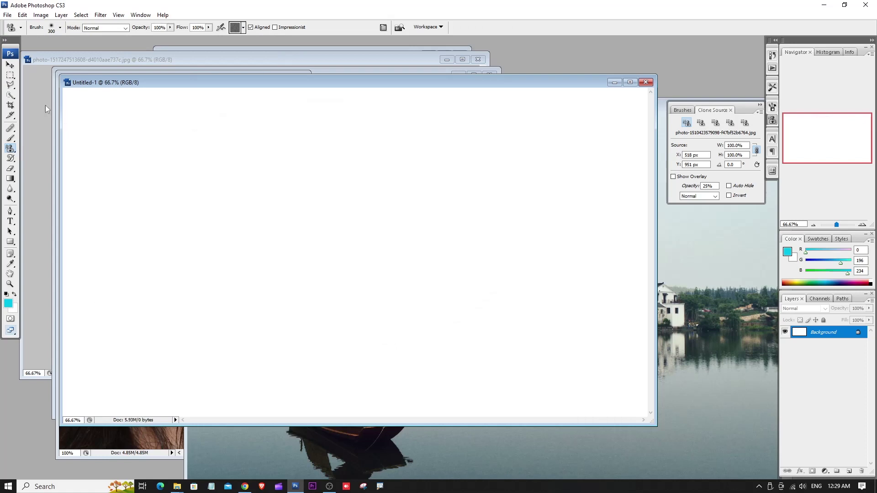
Step: Draw a circular selection and fill it with the pebble pattern using Pattern Stamp
{"action": "right_click", "coordinate": [12, 79]}
{"action": "left_click", "coordinate": [50, 85]}
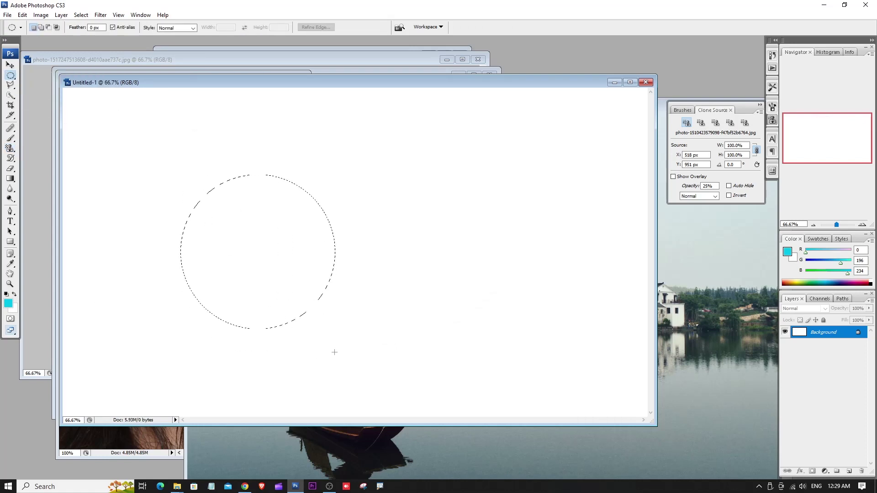
{"action": "left_click_drag", "start_coordinate": [334, 352], "coordinate": [334, 352]}
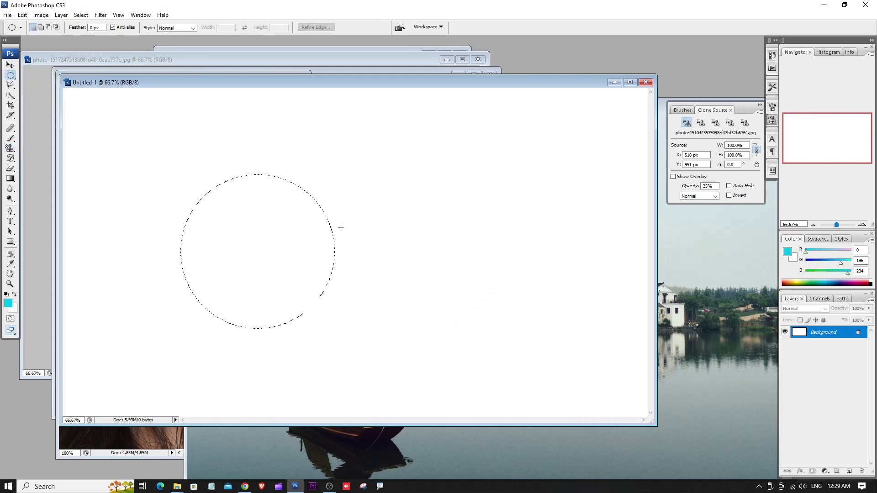
{"action": "left_click", "coordinate": [12, 150]}
{"action": "right_click", "coordinate": [12, 150]}
{"action": "left_click", "coordinate": [43, 156]}
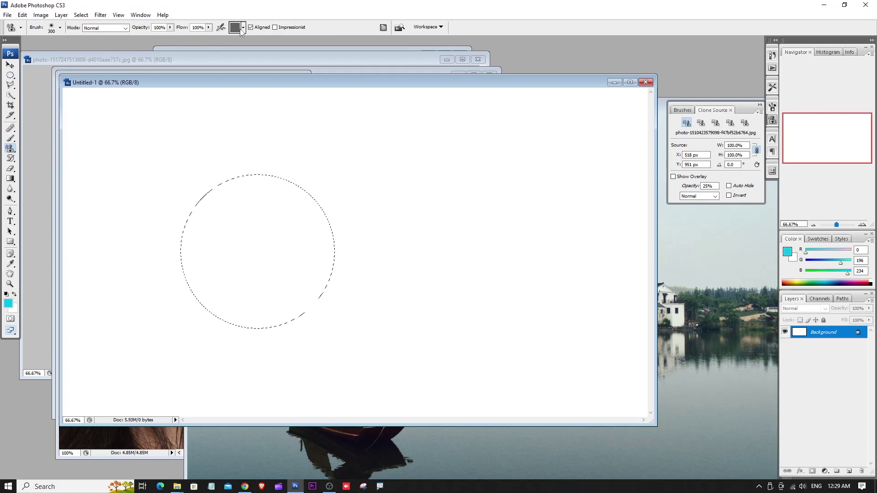
{"action": "left_click", "coordinate": [243, 28]}
{"action": "left_click", "coordinate": [207, 47]}
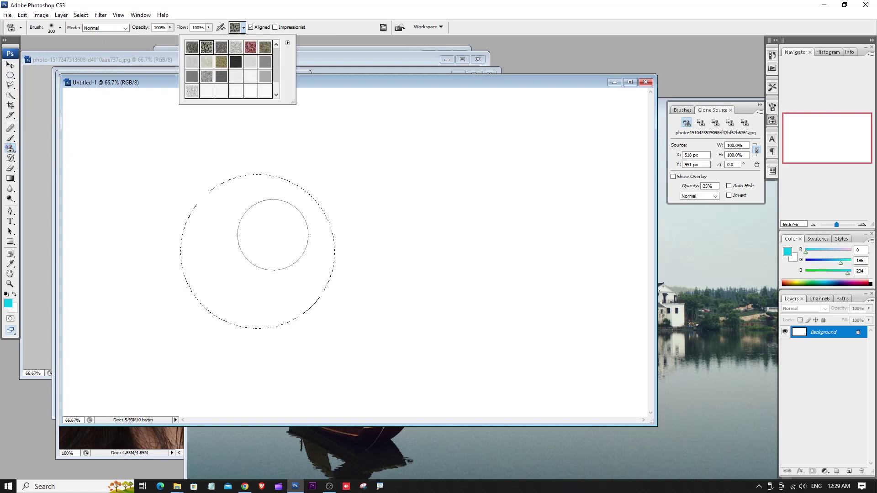
{"action": "mouse_move", "coordinate": [273, 235]}
{"action": "left_mouse_down"}
{"action": "mouse_move", "coordinate": [242, 241]}
{"action": "mouse_move", "coordinate": [279, 296]}
{"action": "mouse_move", "coordinate": [221, 226]}
{"action": "mouse_move", "coordinate": [257, 188]}
{"action": "mouse_move", "coordinate": [274, 283]}
{"action": "mouse_move", "coordinate": [219, 306]}
{"action": "left_mouse_up"}
Step: Deselect the pebble circle and set up a new elliptical selection to its right
{"action": "key", "text": "ctrl+d"}
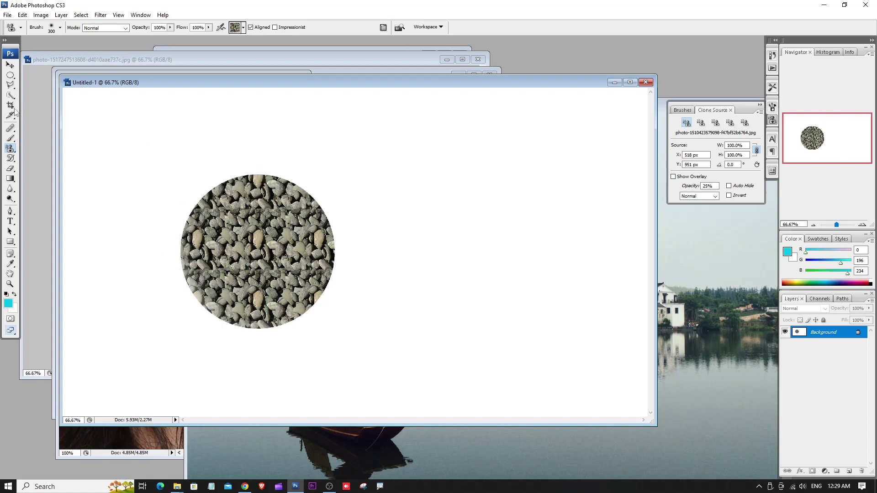
{"action": "left_click", "coordinate": [10, 75]}
{"action": "left_click", "coordinate": [40, 82]}
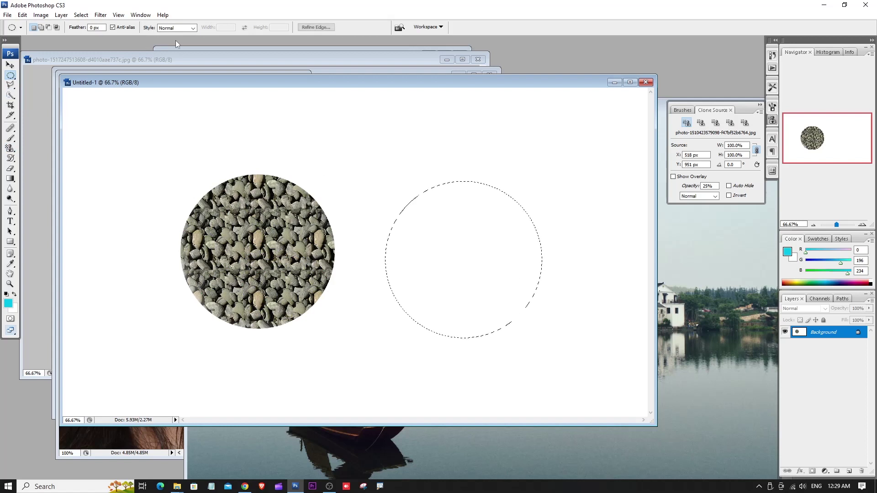
{"action": "left_click", "coordinate": [10, 148]}
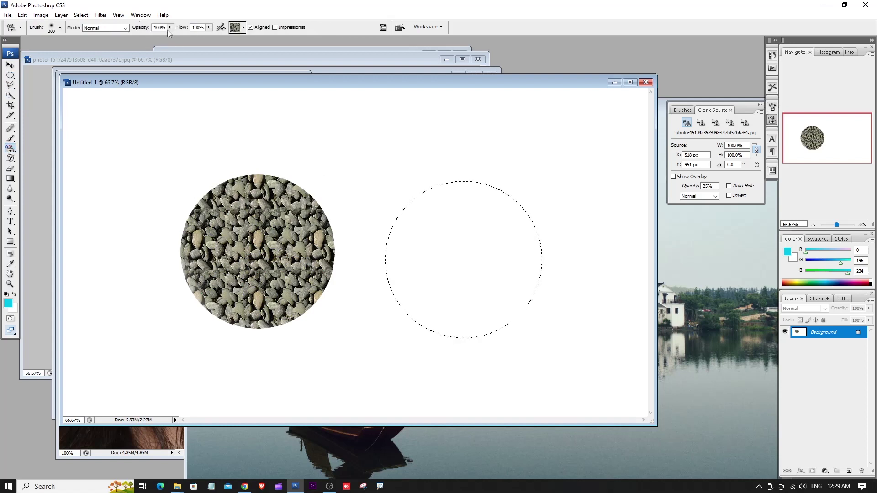
Step: Show the pattern picker's flyout list of pattern libraries
{"action": "left_click", "coordinate": [243, 28]}
{"action": "scroll", "coordinate": [270, 79], "scroll_direction": "down", "scroll_amount": 1}
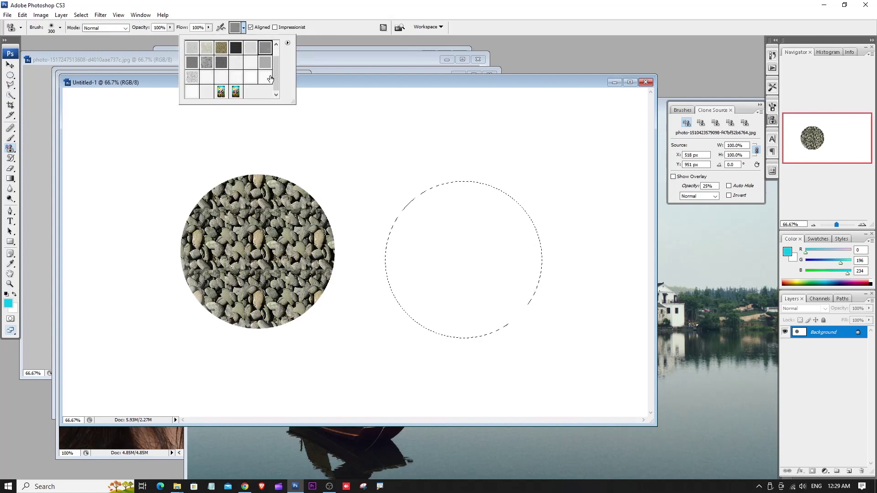
{"action": "scroll", "coordinate": [268, 79], "scroll_direction": "up", "scroll_amount": 1}
{"action": "left_click", "coordinate": [287, 44]}
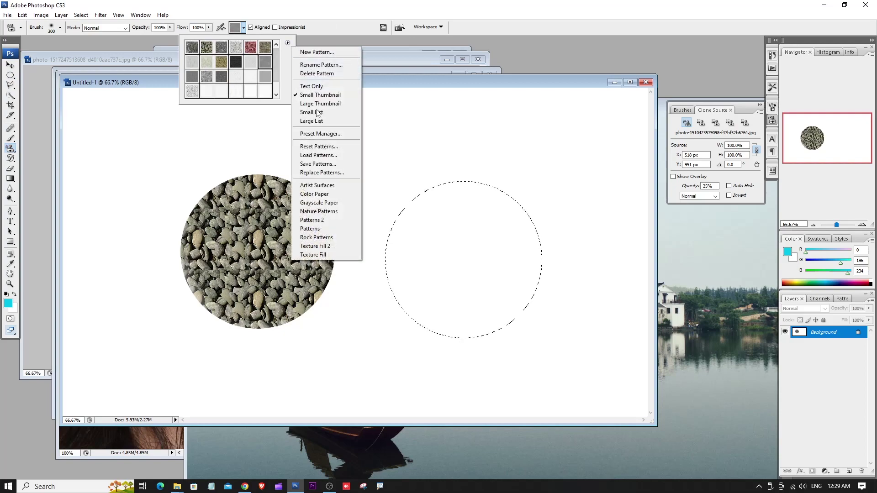
{"action": "left_click", "coordinate": [288, 44]}
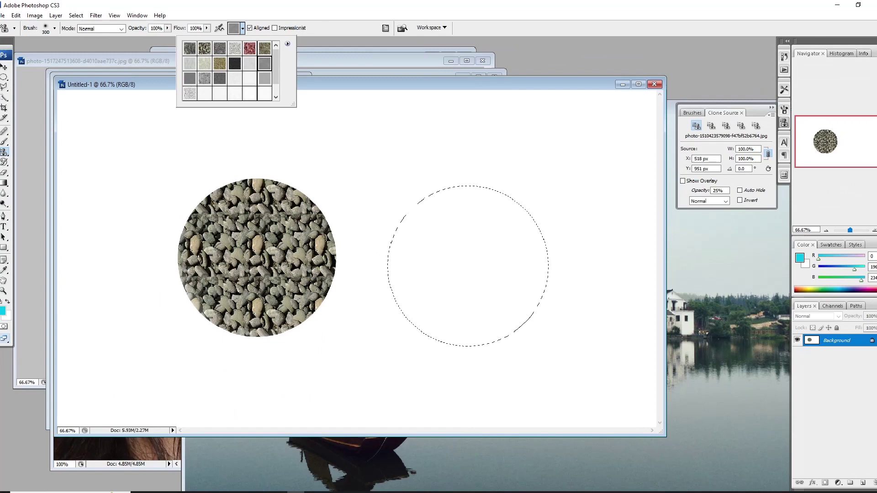
{"action": "key", "text": "Escape"}
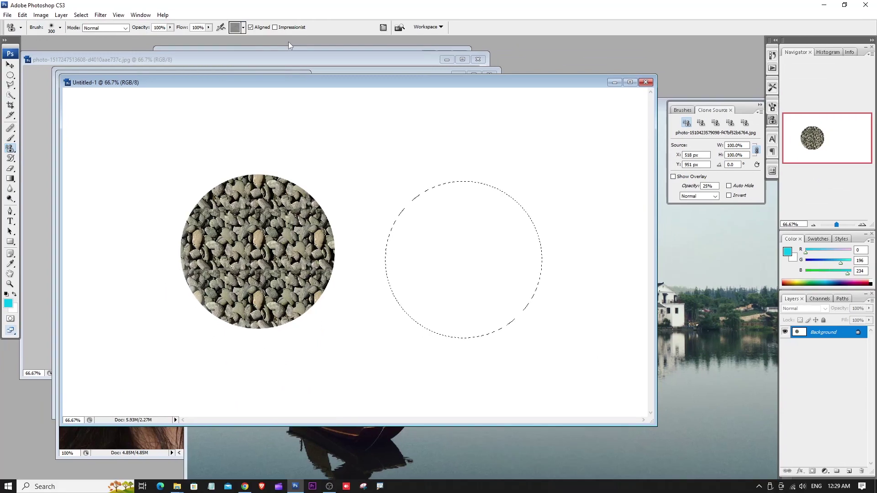
{"action": "left_click", "coordinate": [243, 28]}
{"action": "left_click", "coordinate": [287, 43]}
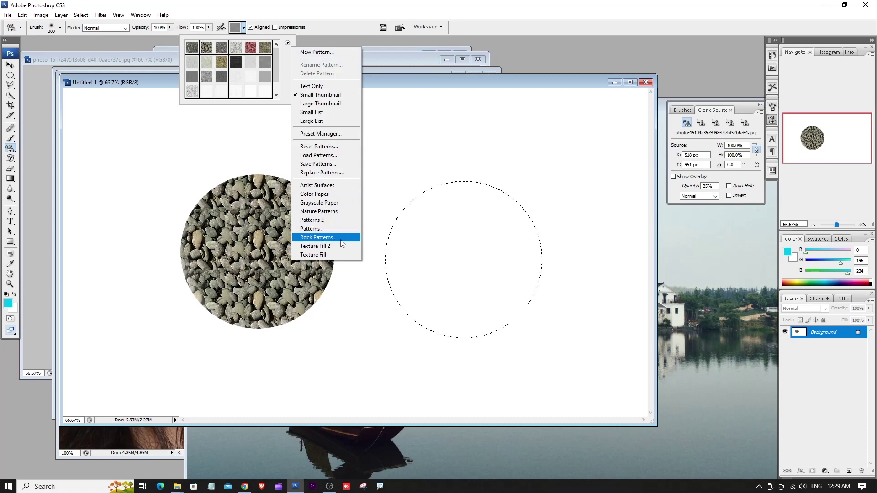
Step: Replace the patterns with Nature Patterns and paint grass into the right circle
{"action": "left_click", "coordinate": [325, 212]}
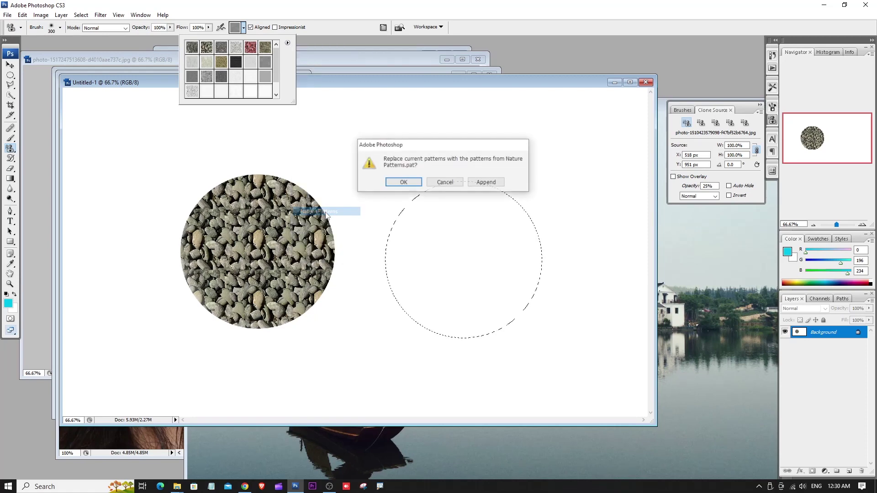
{"action": "left_click", "coordinate": [404, 183]}
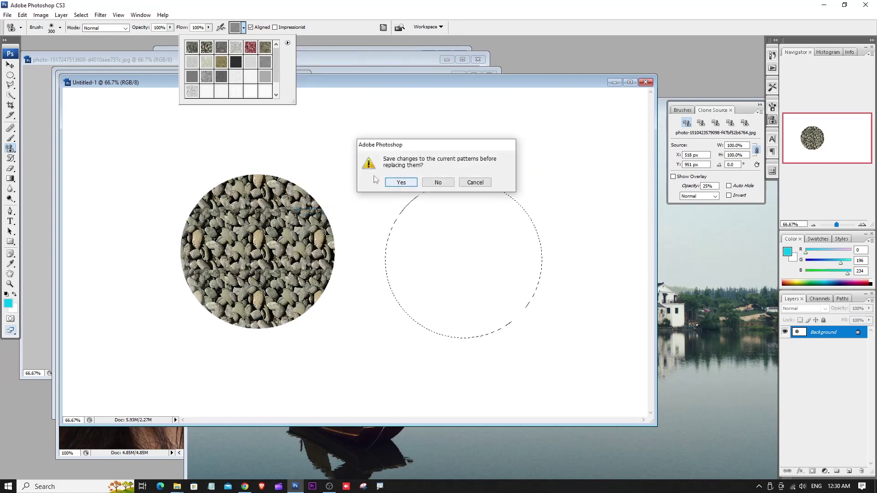
{"action": "left_click", "coordinate": [396, 183]}
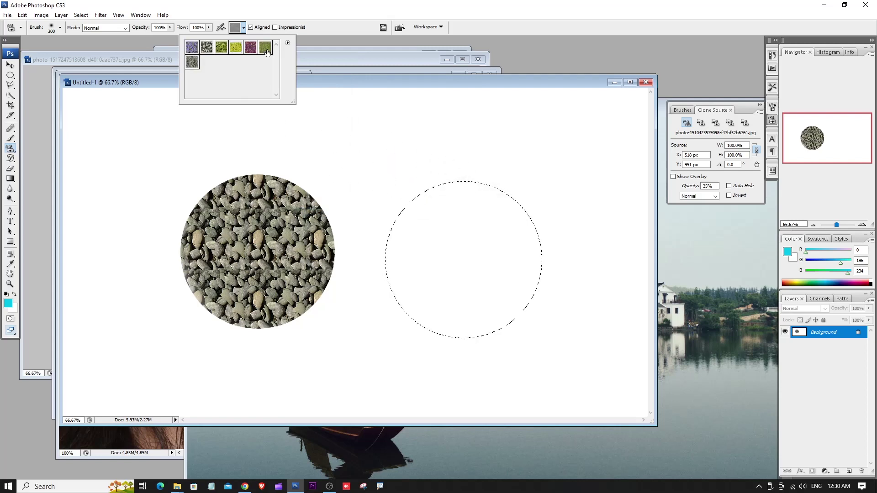
{"action": "mouse_move", "coordinate": [501, 245]}
{"action": "left_mouse_down"}
{"action": "mouse_move", "coordinate": [402, 228]}
{"action": "mouse_move", "coordinate": [398, 214]}
{"action": "left_mouse_up"}
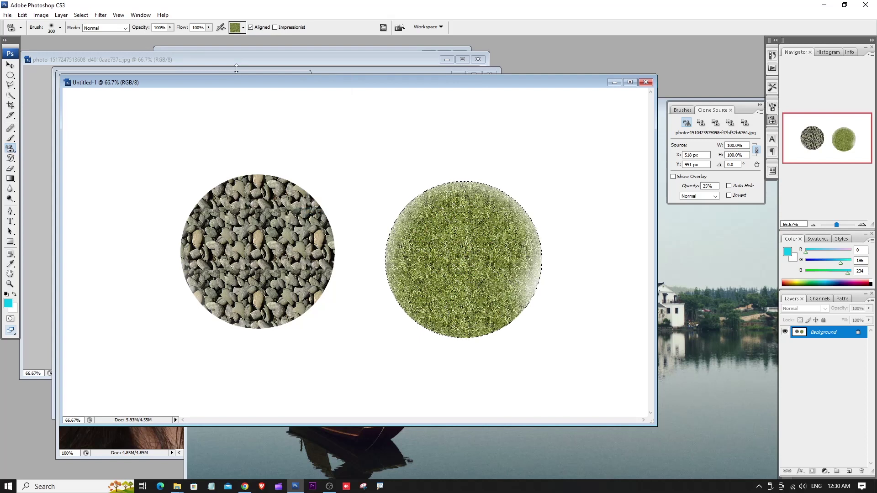
Step: Try a purple pattern stroke, then undo it along with the grass and pebble fills
{"action": "left_click", "coordinate": [244, 28]}
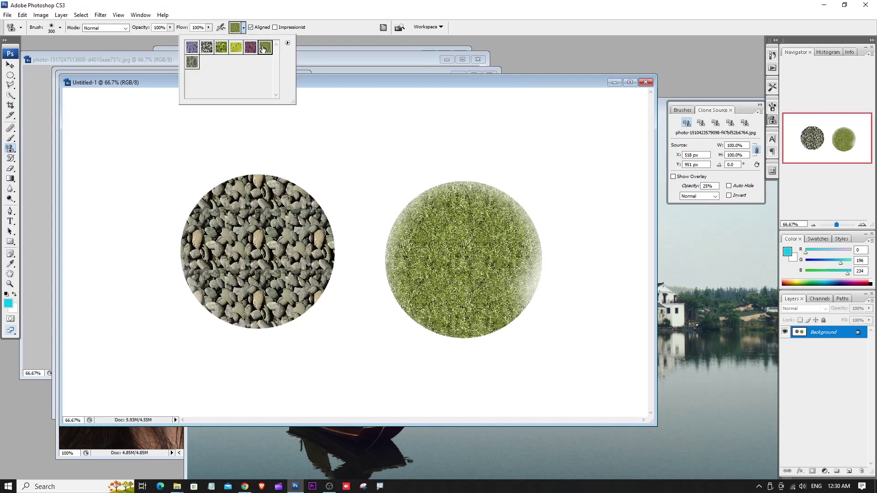
{"action": "mouse_move", "coordinate": [154, 146]}
{"action": "left_mouse_down"}
{"action": "mouse_move", "coordinate": [134, 180]}
{"action": "mouse_move", "coordinate": [160, 163]}
{"action": "mouse_move", "coordinate": [119, 165]}
{"action": "left_mouse_up"}
{"action": "key", "text": "ctrl+z"}
{"action": "key", "text": "ctrl+alt+z"}
{"action": "key", "text": "ctrl+alt+z"}
{"action": "key", "text": "ctrl+alt+z"}
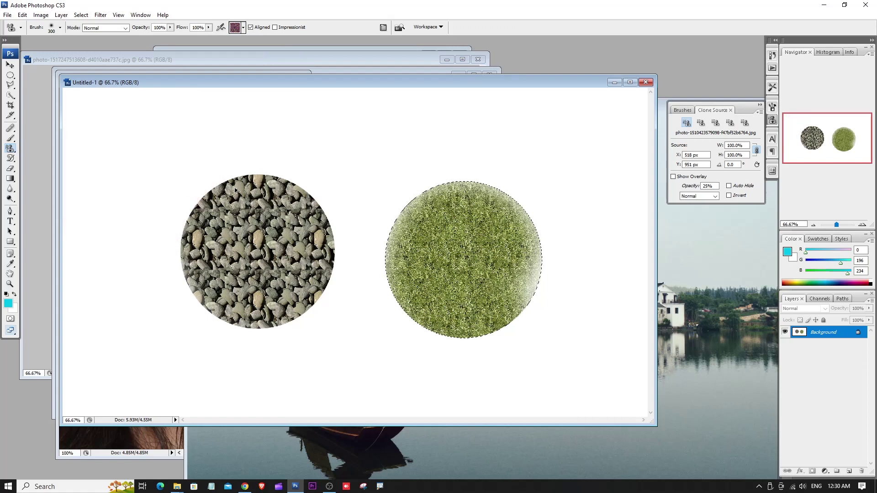
{"action": "key", "text": "ctrl+alt+z"}
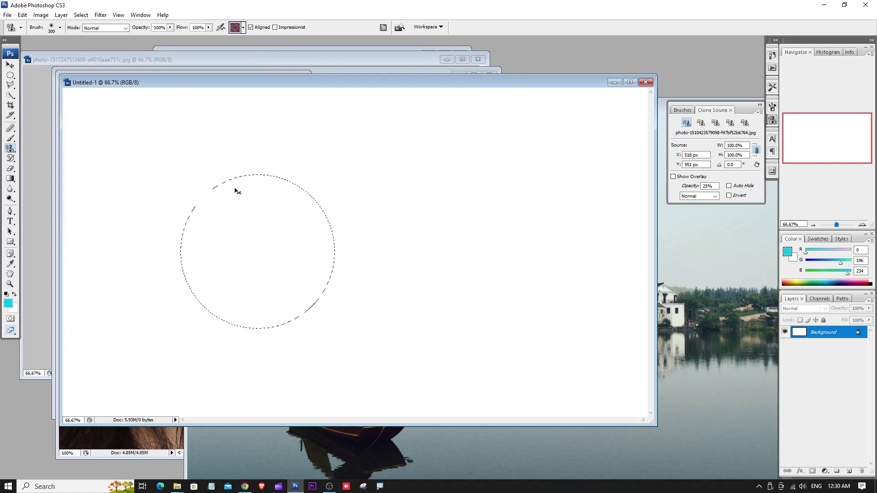
Step: Clear the selection, move the blank canvas aside and bring the desert photo forward
{"action": "key", "text": "ctrl+alt+z"}
{"action": "left_click_drag", "start_coordinate": [308, 87], "coordinate": [270, 225]}
{"action": "left_click", "coordinate": [394, 112]}
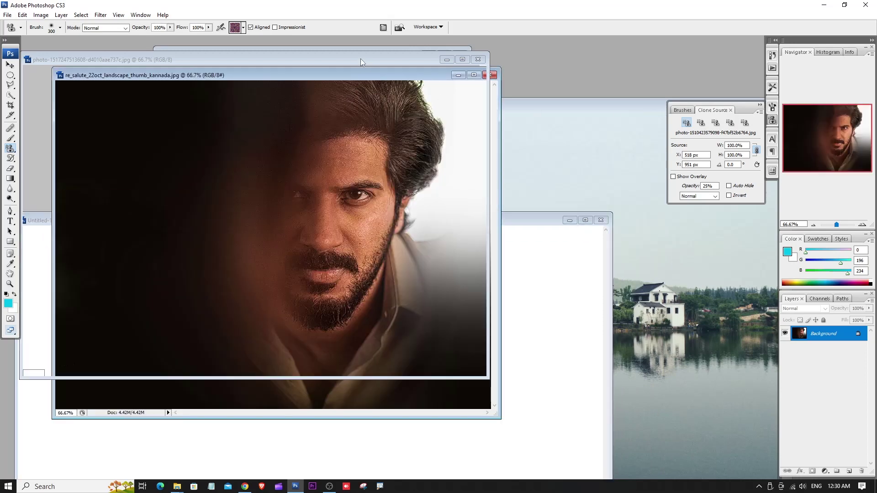
{"action": "left_click", "coordinate": [360, 58]}
Step: Open the purple flower image from the Open dialog
{"action": "double_click", "coordinate": [514, 65]}
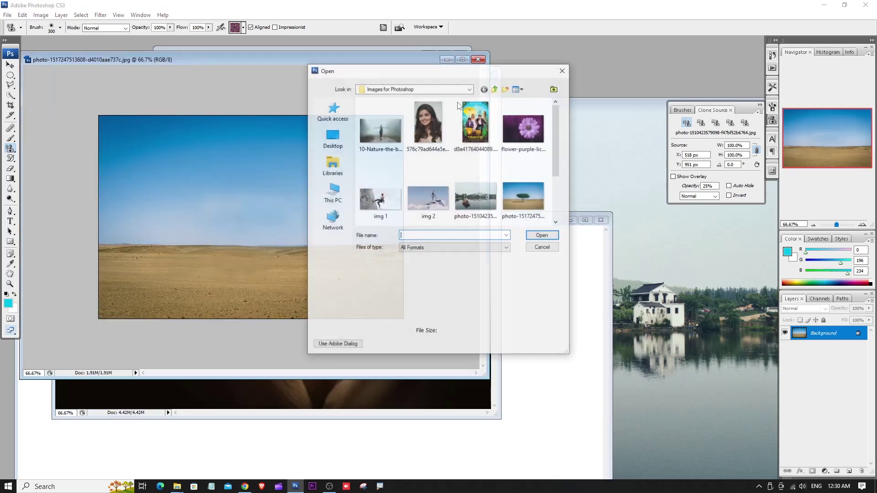
{"action": "left_click", "coordinate": [523, 137]}
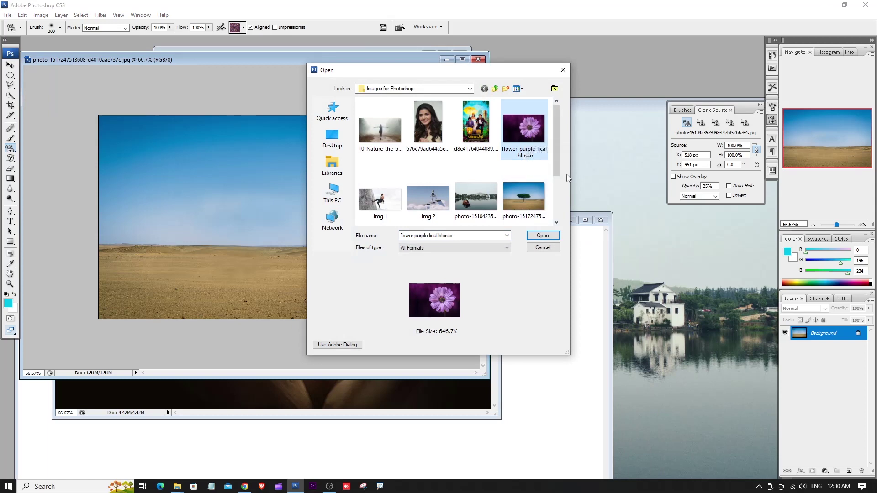
{"action": "left_click_drag", "start_coordinate": [558, 151], "coordinate": [558, 206]}
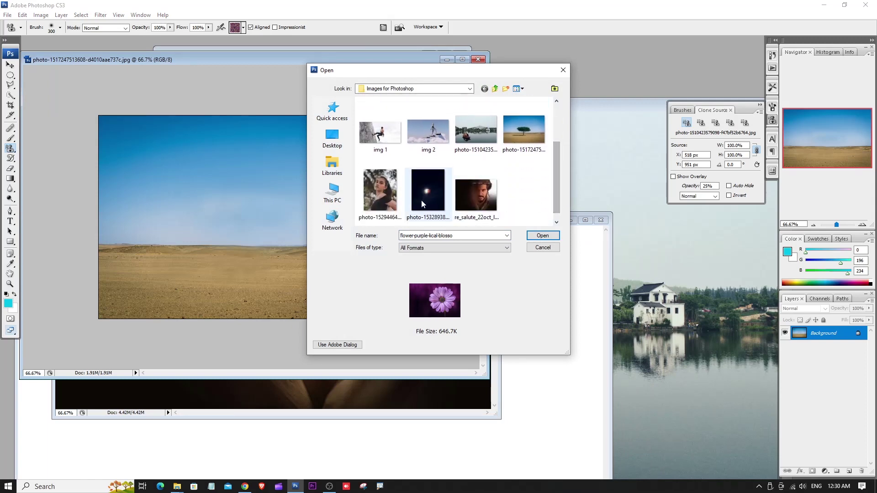
{"action": "left_click", "coordinate": [526, 129]}
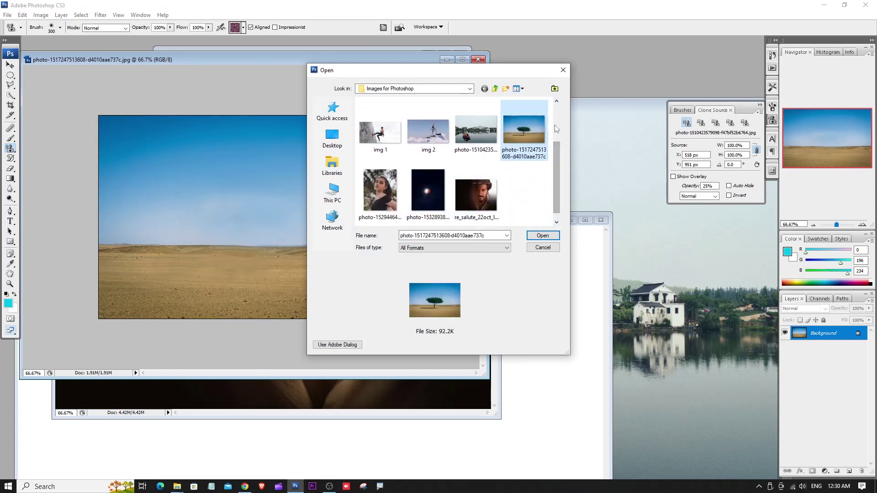
{"action": "left_click", "coordinate": [557, 128]}
{"action": "double_click", "coordinate": [529, 129]}
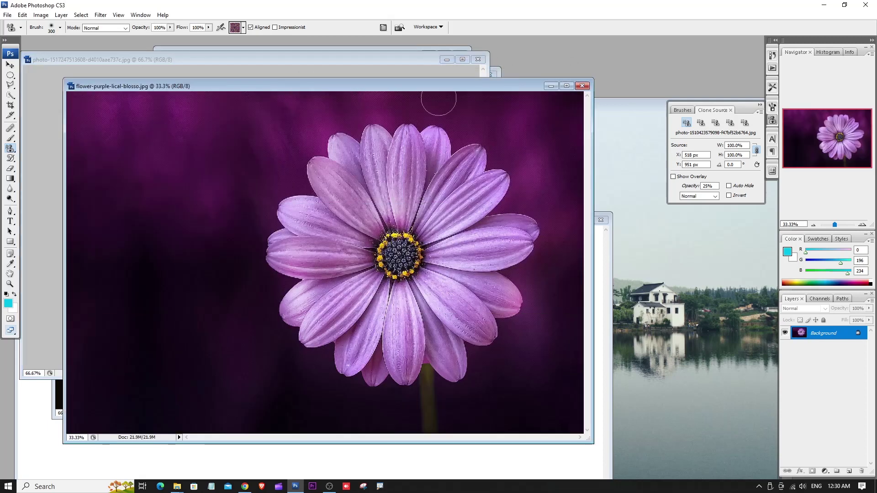
Step: Resize the flower image to 150 pixels wide and view it at 200%
{"action": "right_click", "coordinate": [442, 87]}
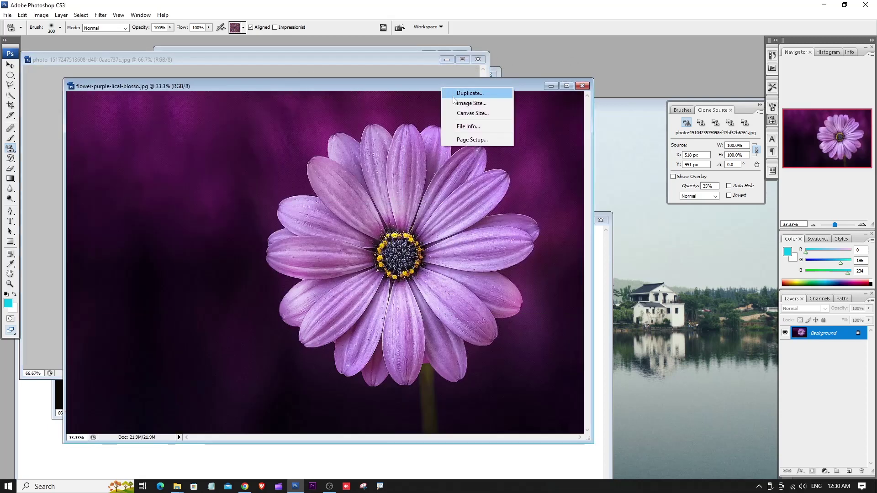
{"action": "left_click", "coordinate": [462, 103]}
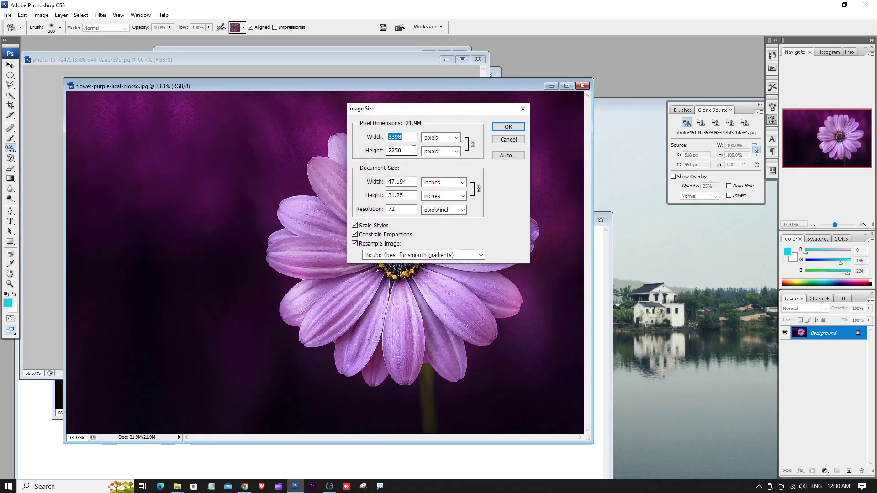
{"action": "type", "text": "150"}
{"action": "key", "text": "Return"}
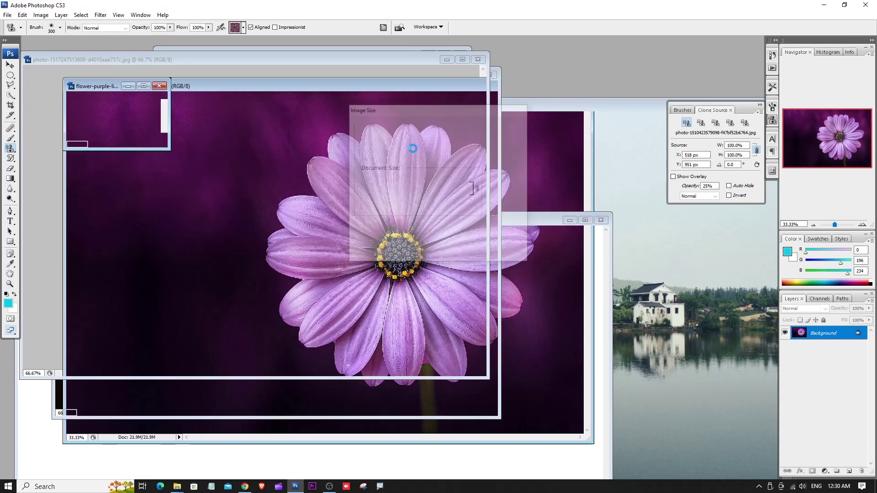
{"action": "left_click_drag", "start_coordinate": [166, 153], "coordinate": [418, 339]}
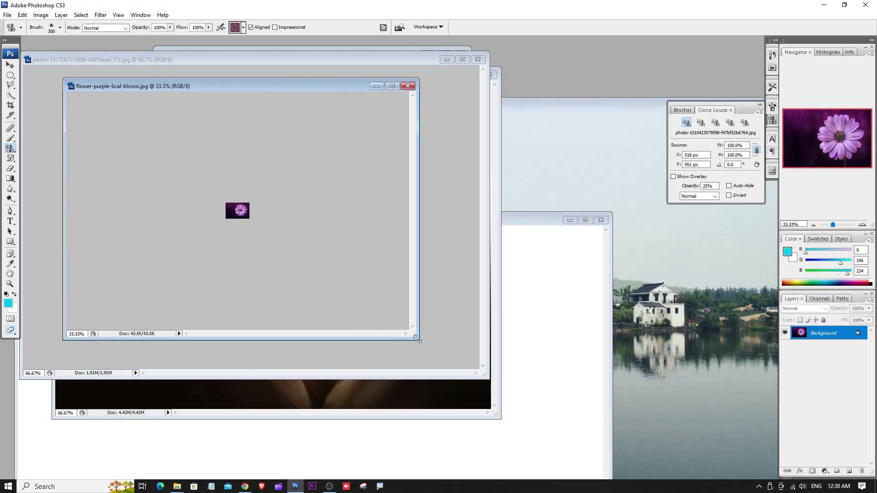
{"action": "key", "text": "ctrl+plus"}
{"action": "key", "text": "ctrl+plus"}
{"action": "key", "text": "ctrl+plus"}
{"action": "key", "text": "ctrl+plus"}
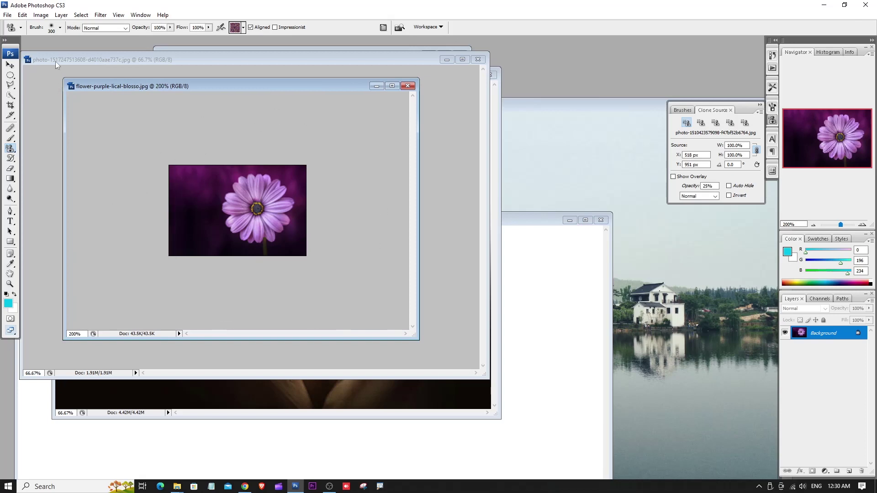
Step: Define the flower image as a new pattern named 'My Pattern'
{"action": "left_click", "coordinate": [25, 15]}
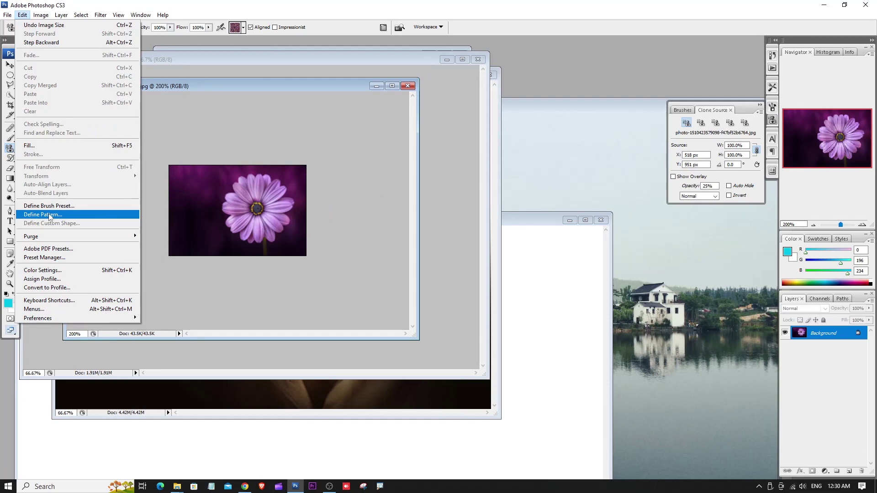
{"action": "left_click", "coordinate": [50, 216]}
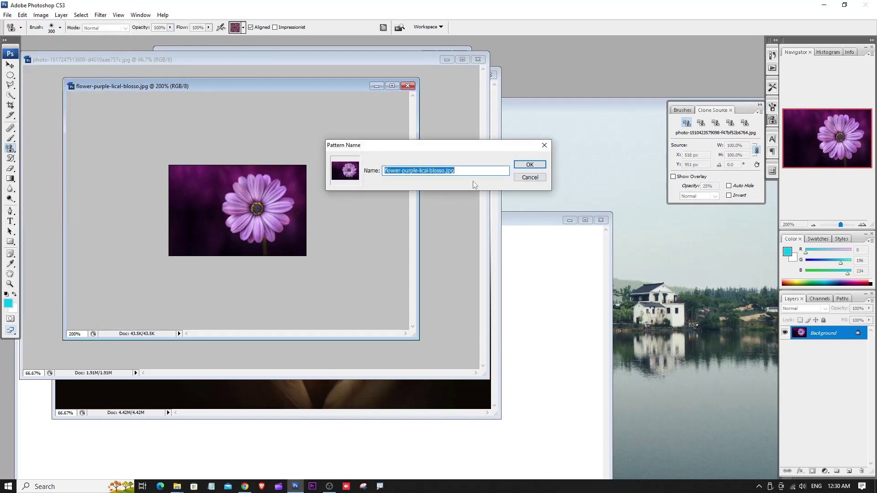
{"action": "type", "text": "My Patt"}
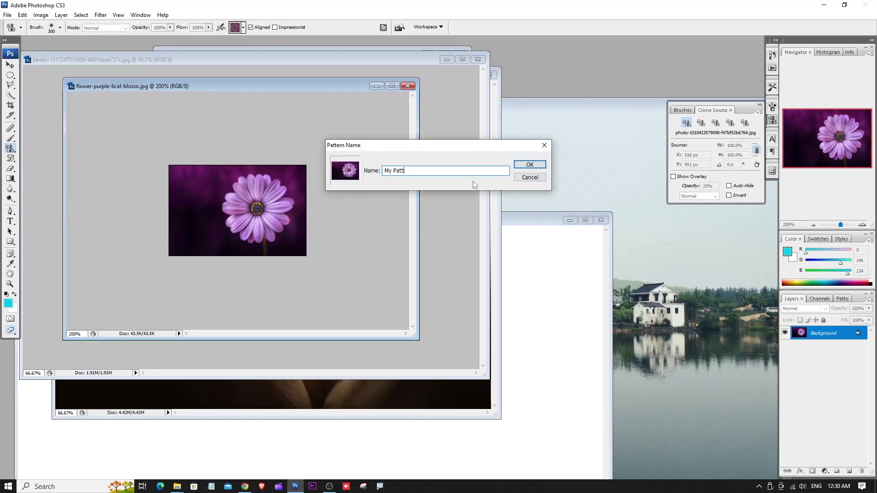
{"action": "type", "text": "ern"}
{"action": "left_click", "coordinate": [534, 164]}
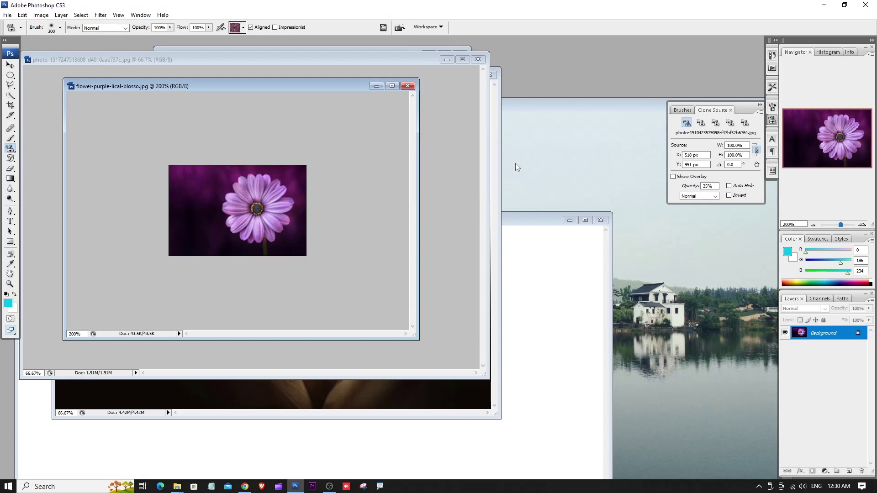
Step: Select the My Pattern flower pattern and paint tiled flowers over the whole Untitled-1 canvas
{"action": "left_click", "coordinate": [243, 27]}
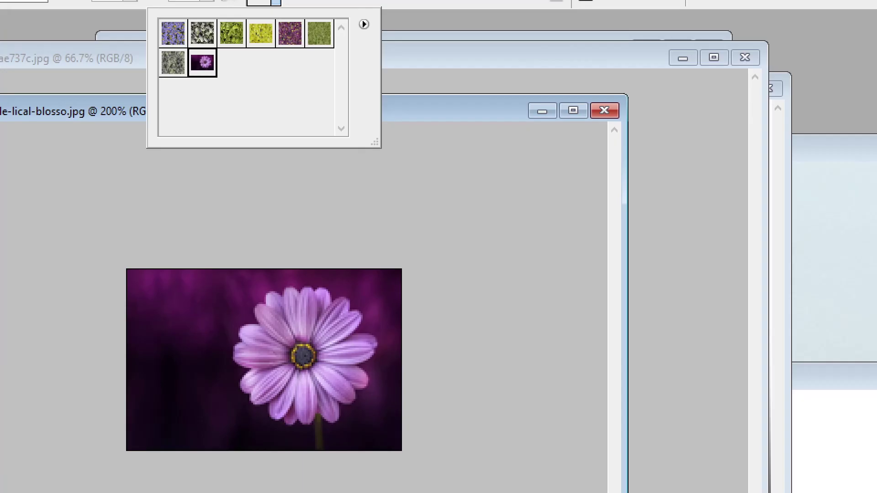
{"action": "double_click", "coordinate": [211, 63]}
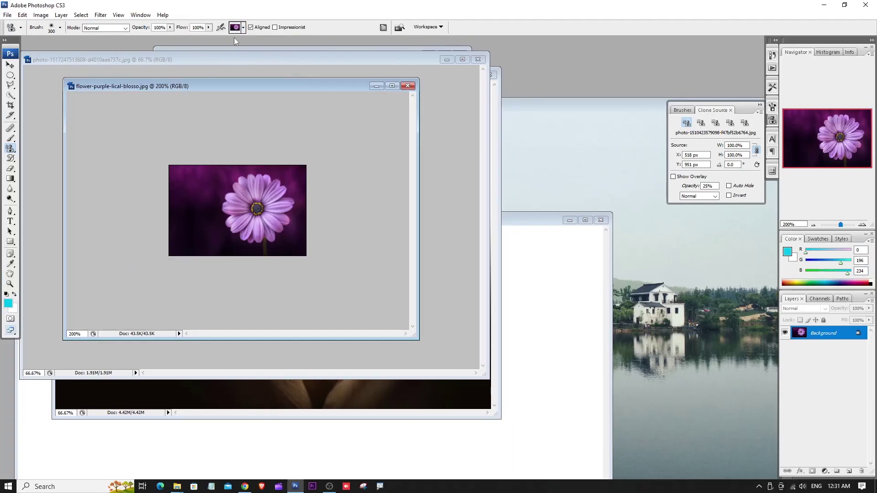
{"action": "left_click", "coordinate": [243, 28]}
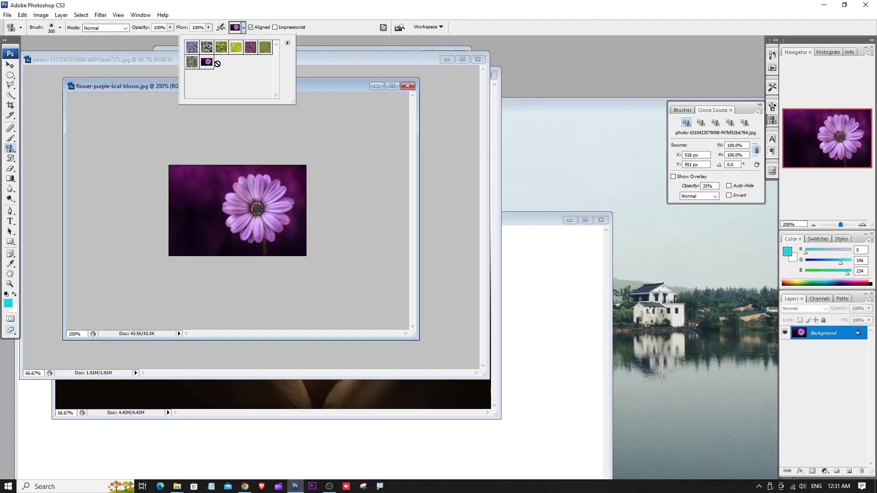
{"action": "left_click", "coordinate": [539, 223]}
{"action": "double_click", "coordinate": [538, 224]}
{"action": "mouse_move", "coordinate": [425, 265]}
{"action": "left_mouse_down"}
{"action": "mouse_move", "coordinate": [392, 292]}
{"action": "mouse_move", "coordinate": [333, 296]}
{"action": "mouse_move", "coordinate": [480, 297]}
{"action": "mouse_move", "coordinate": [651, 323]}
{"action": "mouse_move", "coordinate": [575, 384]}
{"action": "mouse_move", "coordinate": [640, 374]}
{"action": "mouse_move", "coordinate": [128, 372]}
{"action": "mouse_move", "coordinate": [122, 104]}
{"action": "mouse_move", "coordinate": [124, 283]}
{"action": "left_mouse_up"}
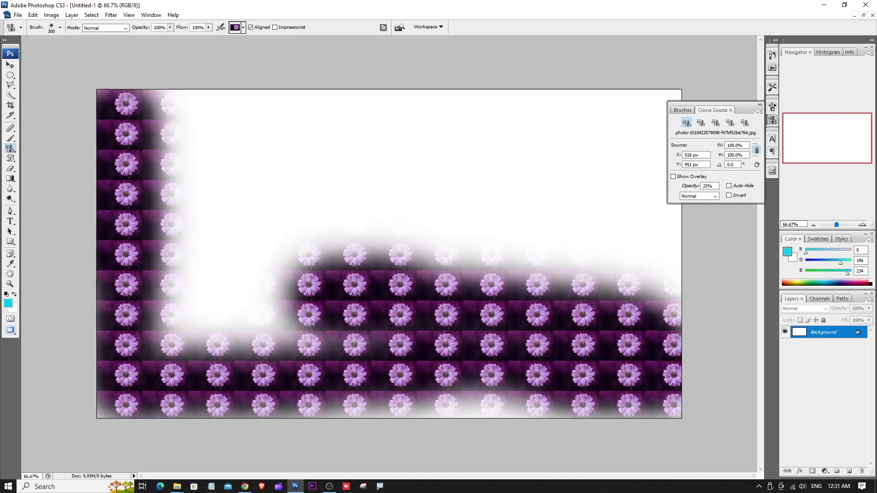
{"action": "mouse_move", "coordinate": [110, 423]}
{"action": "left_mouse_down"}
{"action": "mouse_move", "coordinate": [179, 139]}
{"action": "mouse_move", "coordinate": [174, 110]}
{"action": "mouse_move", "coordinate": [214, 273]}
{"action": "mouse_move", "coordinate": [220, 360]}
{"action": "mouse_move", "coordinate": [561, 405]}
{"action": "mouse_move", "coordinate": [452, 384]}
{"action": "mouse_move", "coordinate": [264, 245]}
{"action": "mouse_move", "coordinate": [274, 303]}
{"action": "mouse_move", "coordinate": [263, 137]}
{"action": "mouse_move", "coordinate": [283, 100]}
{"action": "mouse_move", "coordinate": [320, 237]}
{"action": "mouse_move", "coordinate": [224, 206]}
{"action": "left_mouse_up"}
{"action": "mouse_move", "coordinate": [284, 183]}
{"action": "left_mouse_down"}
{"action": "mouse_move", "coordinate": [393, 142]}
{"action": "mouse_move", "coordinate": [457, 146]}
{"action": "mouse_move", "coordinate": [646, 118]}
{"action": "mouse_move", "coordinate": [662, 274]}
{"action": "mouse_move", "coordinate": [347, 214]}
{"action": "mouse_move", "coordinate": [598, 254]}
{"action": "mouse_move", "coordinate": [411, 269]}
{"action": "mouse_move", "coordinate": [214, 217]}
{"action": "mouse_move", "coordinate": [219, 398]}
{"action": "mouse_move", "coordinate": [338, 408]}
{"action": "left_mouse_up"}
{"action": "mouse_move", "coordinate": [639, 411]}
{"action": "left_mouse_down"}
{"action": "mouse_move", "coordinate": [657, 374]}
{"action": "mouse_move", "coordinate": [631, 78]}
{"action": "mouse_move", "coordinate": [127, 78]}
{"action": "mouse_move", "coordinate": [98, 398]}
{"action": "left_mouse_up"}
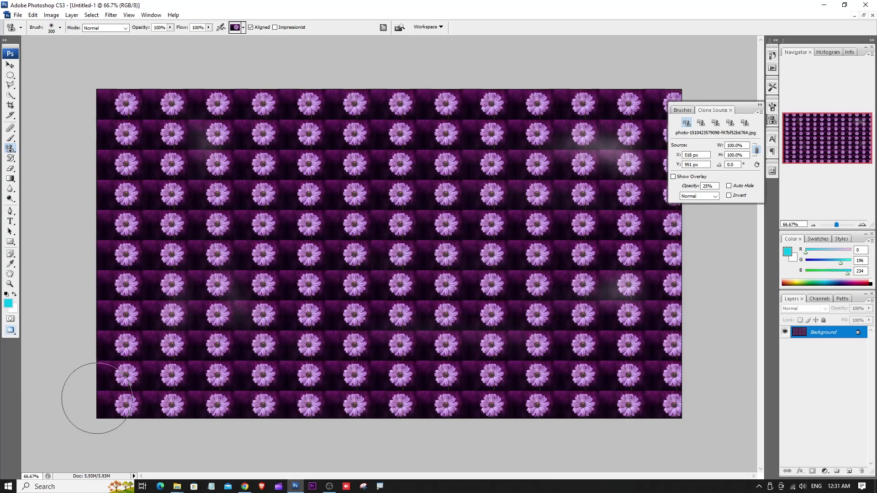
Step: Preview the flower-tiled canvas full screen without panels, then return to the normal view
{"action": "key", "text": "f"}
{"action": "key", "text": "f"}
{"action": "key", "text": "f"}
{"action": "key", "text": "Tab"}
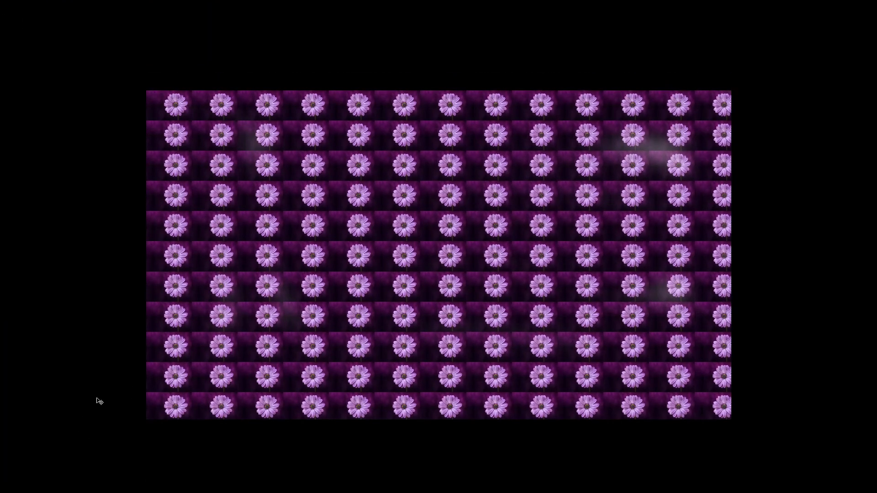
{"action": "key", "text": "ctrl+plus"}
{"action": "key", "text": "ctrl+plus"}
{"action": "key", "text": "ctrl+minus"}
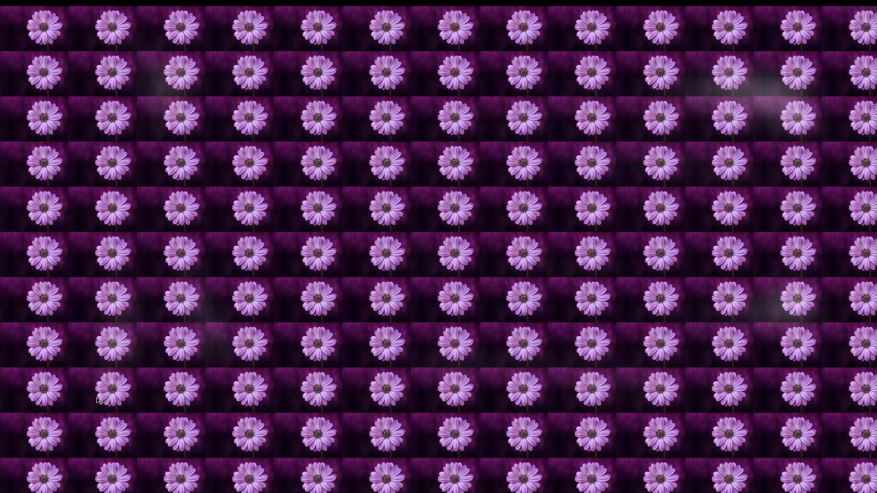
{"action": "key", "text": "ctrl+minus"}
{"action": "key", "text": "ctrl+minus"}
{"action": "key", "text": "f"}
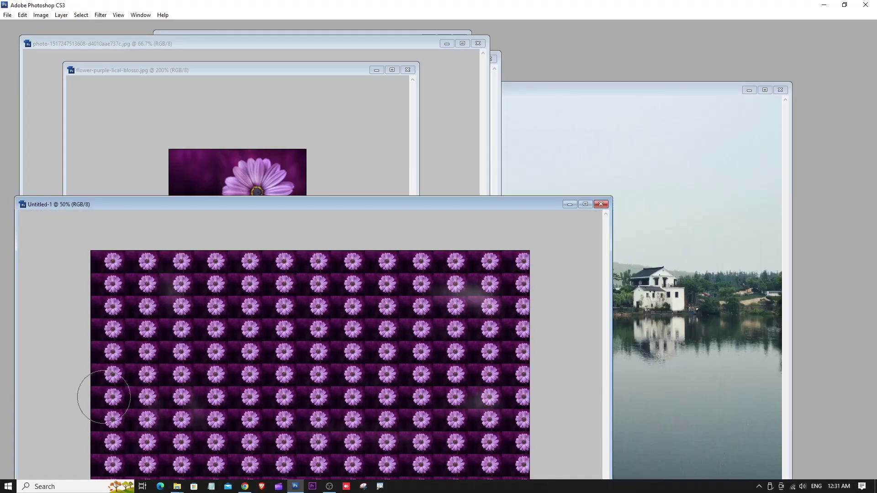
{"action": "key", "text": "Tab"}
{"action": "double_click", "coordinate": [333, 221]}
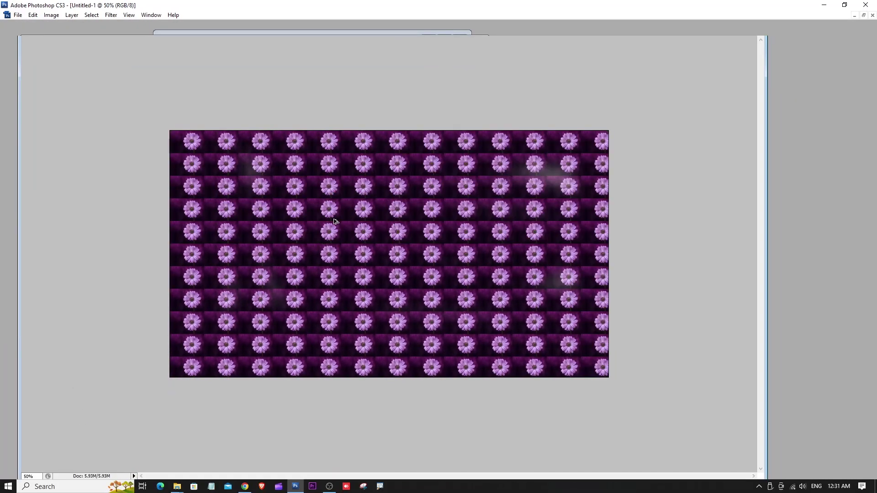
Step: Undo the flower fill, then test and undo a pattern stroke at 45% opacity
{"action": "key", "text": "ctrl+z"}
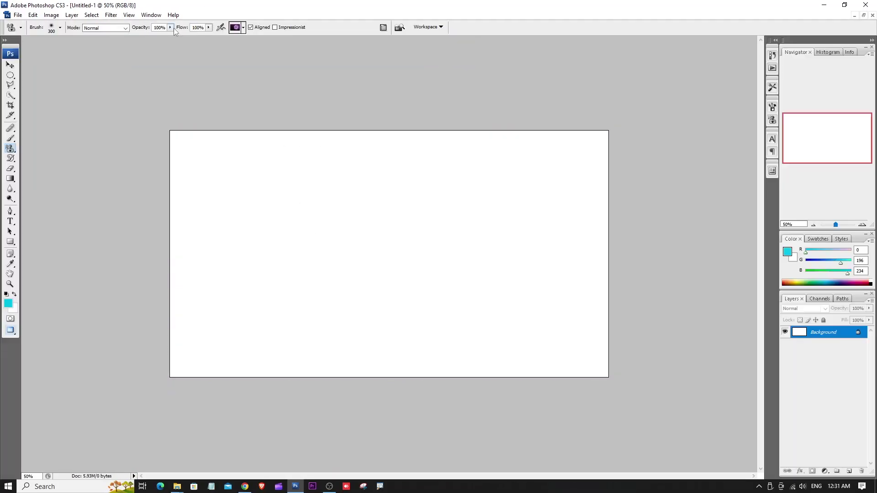
{"action": "left_click", "coordinate": [171, 27]}
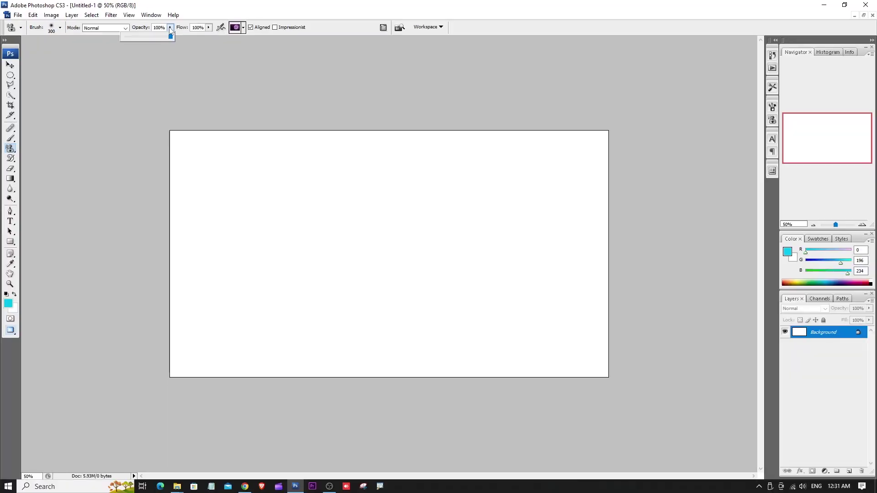
{"action": "mouse_move", "coordinate": [321, 234]}
{"action": "left_mouse_down"}
{"action": "mouse_move", "coordinate": [303, 241]}
{"action": "mouse_move", "coordinate": [388, 242]}
{"action": "mouse_move", "coordinate": [411, 264]}
{"action": "mouse_move", "coordinate": [390, 238]}
{"action": "left_mouse_up"}
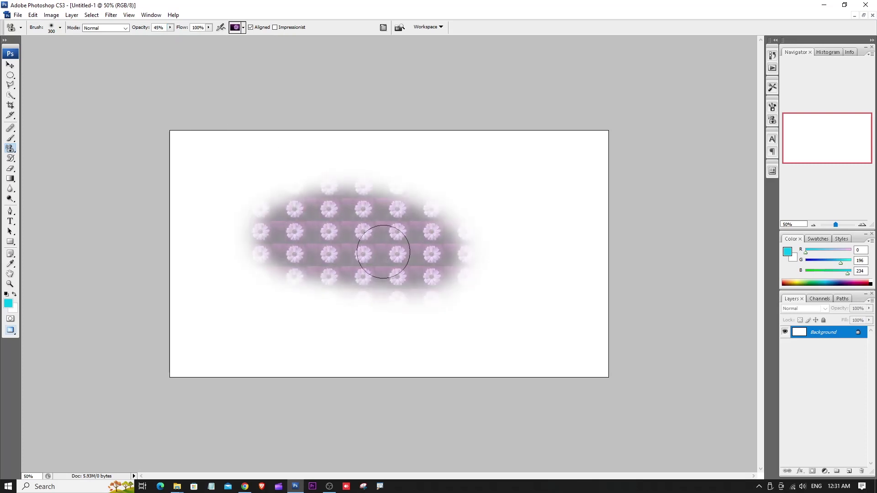
{"action": "key", "text": "ctrl+z"}
Step: Test and undo a fainter stroke at 15% opacity, then leave full-screen mode
{"action": "left_click", "coordinate": [170, 28]}
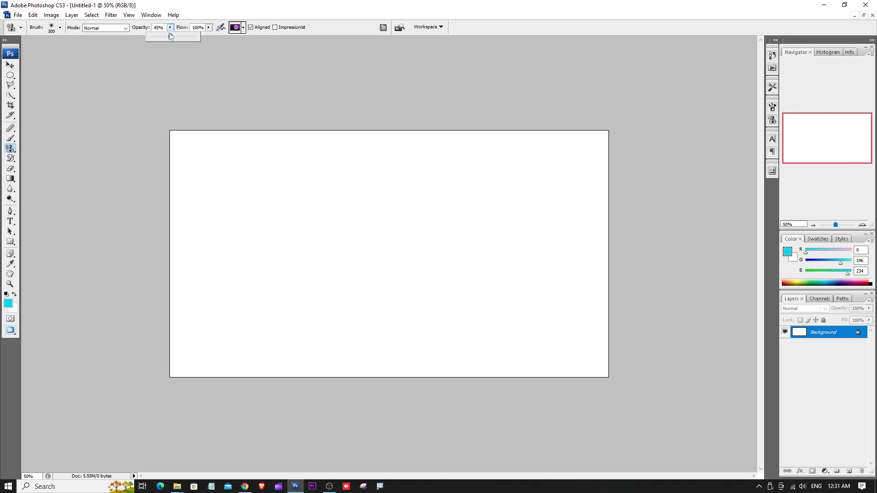
{"action": "left_click_drag", "start_coordinate": [265, 224], "coordinate": [303, 221]}
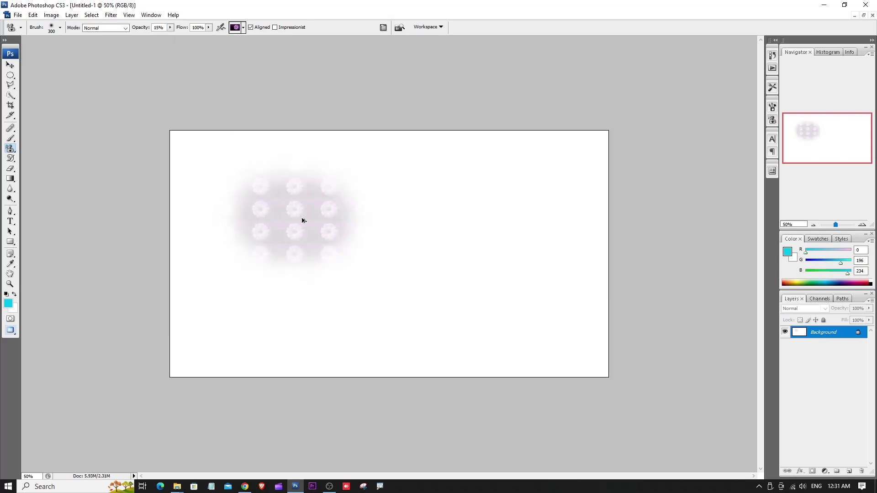
{"action": "key", "text": "ctrl+z"}
{"action": "key", "text": "f"}
{"action": "key", "text": "f"}
{"action": "key", "text": "f"}
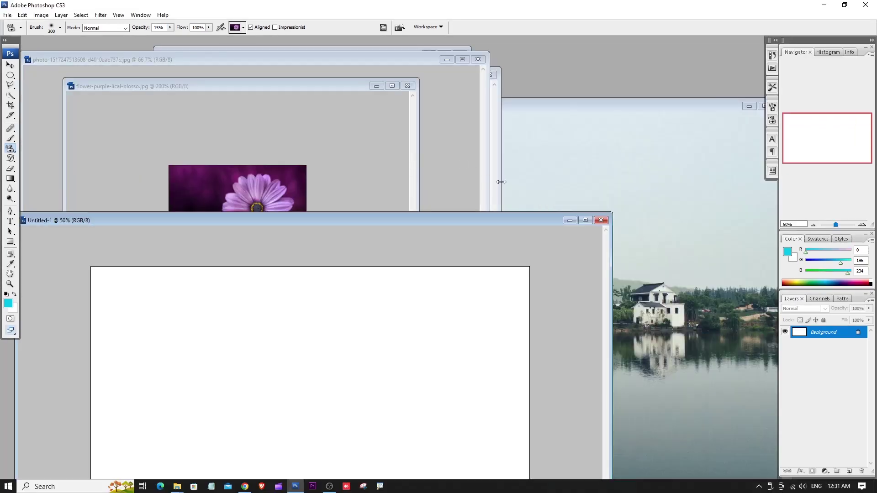
Step: Bring the desert photo forward full screen, paint faint flowers in its sky, and undo them
{"action": "left_click_drag", "start_coordinate": [329, 86], "coordinate": [259, 291]}
{"action": "left_click_drag", "start_coordinate": [308, 61], "coordinate": [408, 49]}
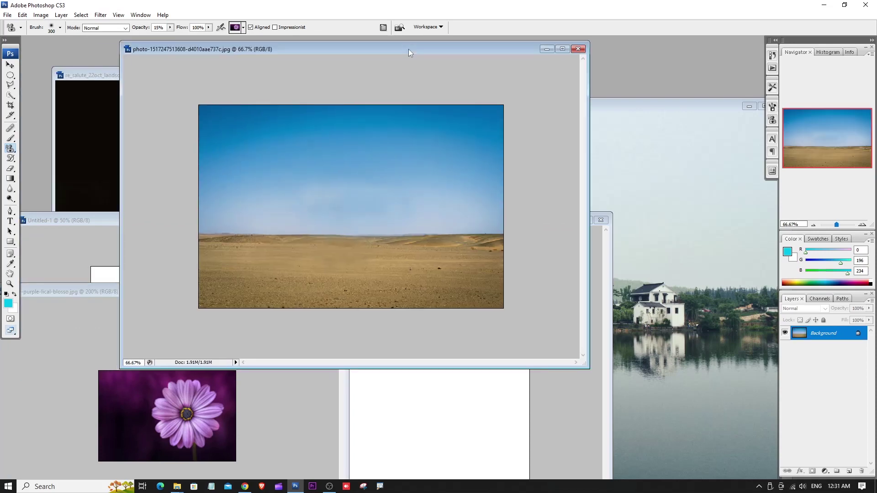
{"action": "key", "text": "f"}
{"action": "mouse_move", "coordinate": [320, 214]}
{"action": "left_mouse_down"}
{"action": "mouse_move", "coordinate": [281, 197]}
{"action": "mouse_move", "coordinate": [505, 191]}
{"action": "mouse_move", "coordinate": [311, 269]}
{"action": "mouse_move", "coordinate": [402, 316]}
{"action": "mouse_move", "coordinate": [495, 178]}
{"action": "mouse_move", "coordinate": [232, 276]}
{"action": "left_mouse_up"}
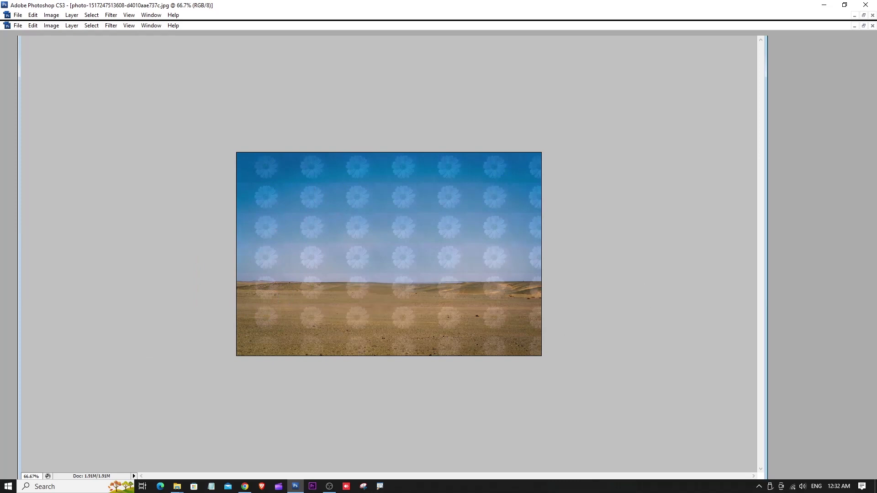
{"action": "key", "text": "Tab"}
{"action": "key", "text": "F12"}
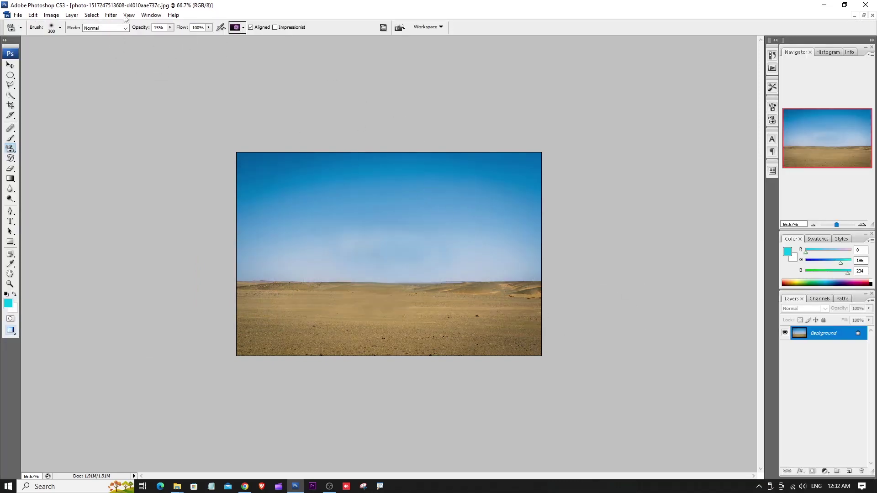
Step: Lower pattern opacity to 5%, view the photo at 100%, and undo the sky flowers
{"action": "left_click_drag", "start_coordinate": [172, 28], "coordinate": [166, 37]}
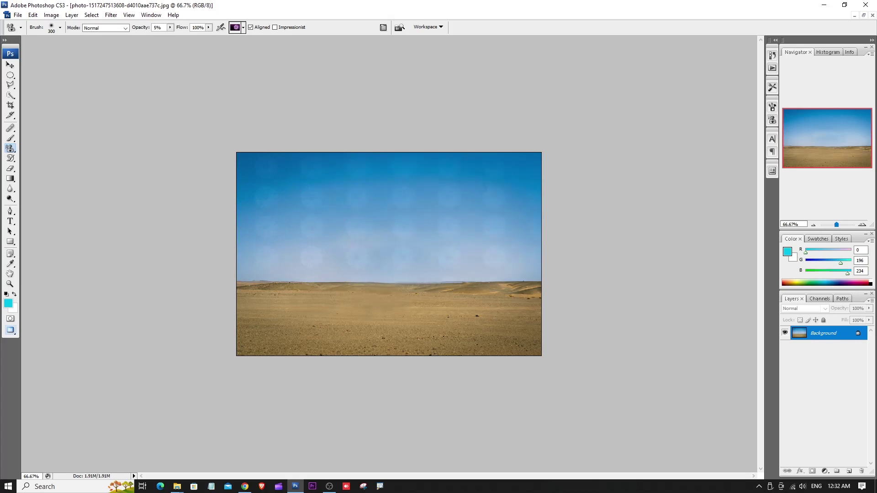
{"action": "key", "text": "ctrl+plus"}
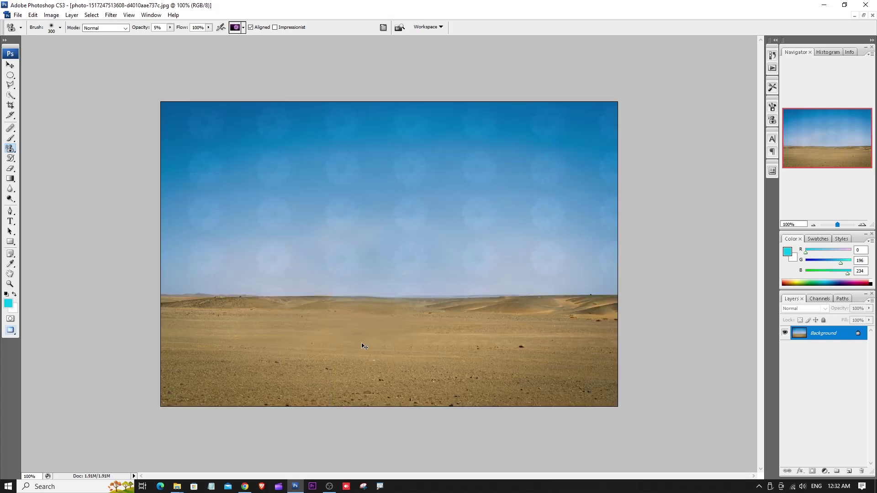
{"action": "key", "text": "ctrl+plus"}
{"action": "key", "text": "ctrl+minus"}
{"action": "key", "text": "ctrl+z"}
{"action": "left_click", "coordinate": [10, 148]}
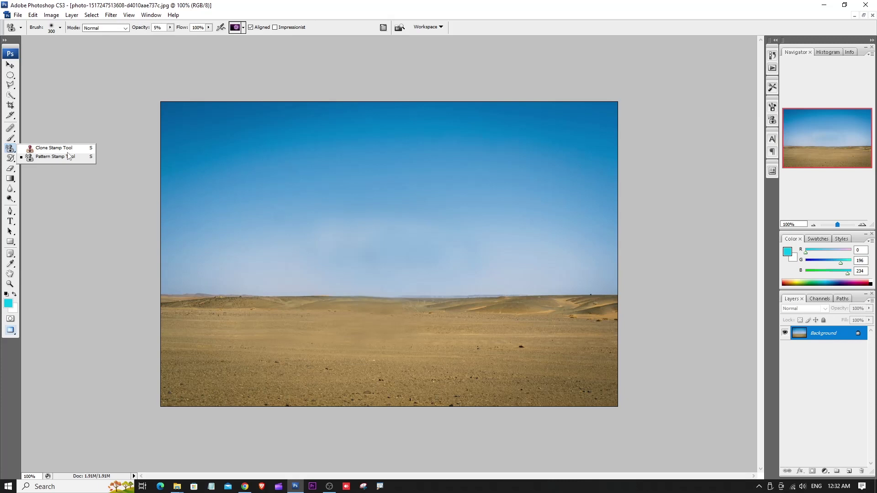
{"action": "left_click", "coordinate": [10, 149]}
{"action": "left_click", "coordinate": [11, 158]}
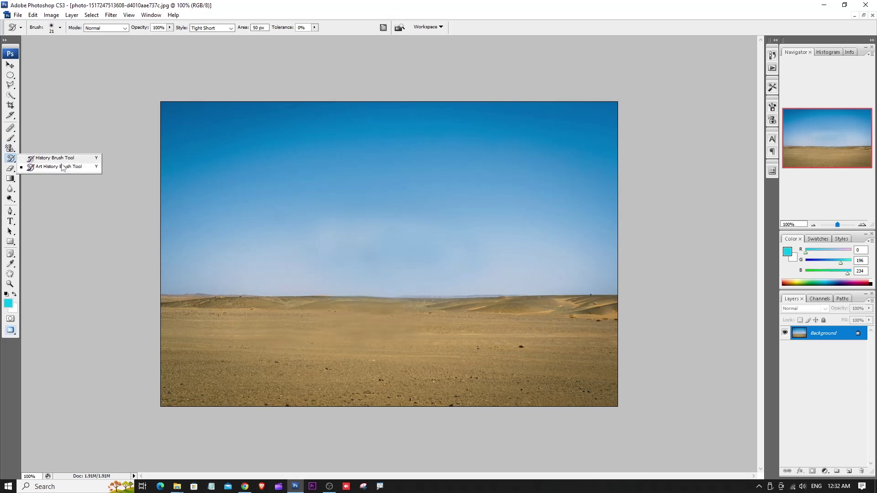
{"action": "right_click", "coordinate": [11, 170]}
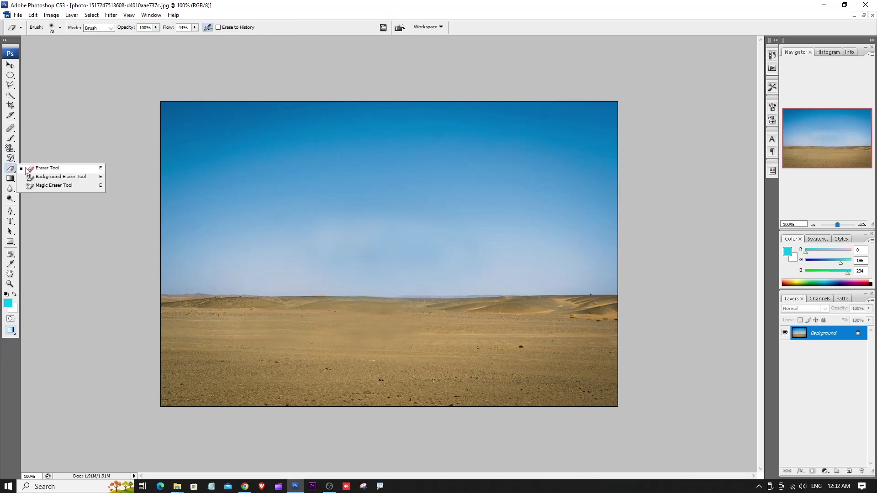
{"action": "left_click", "coordinate": [11, 66]}
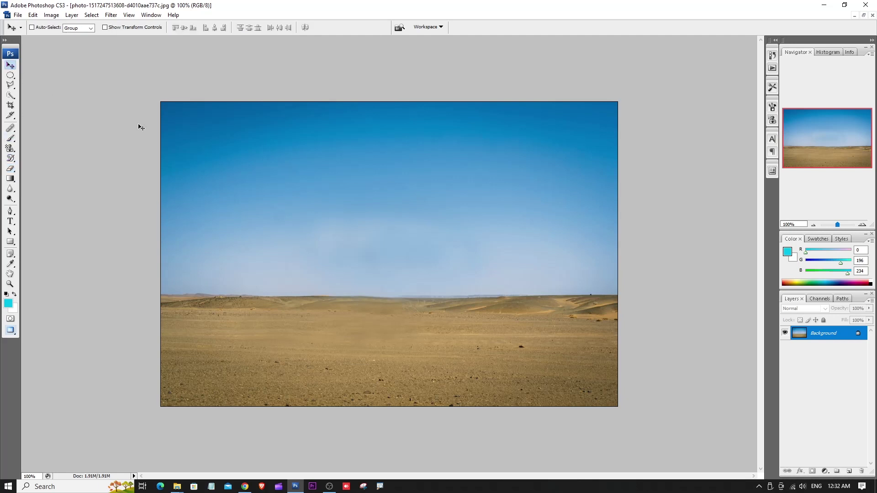